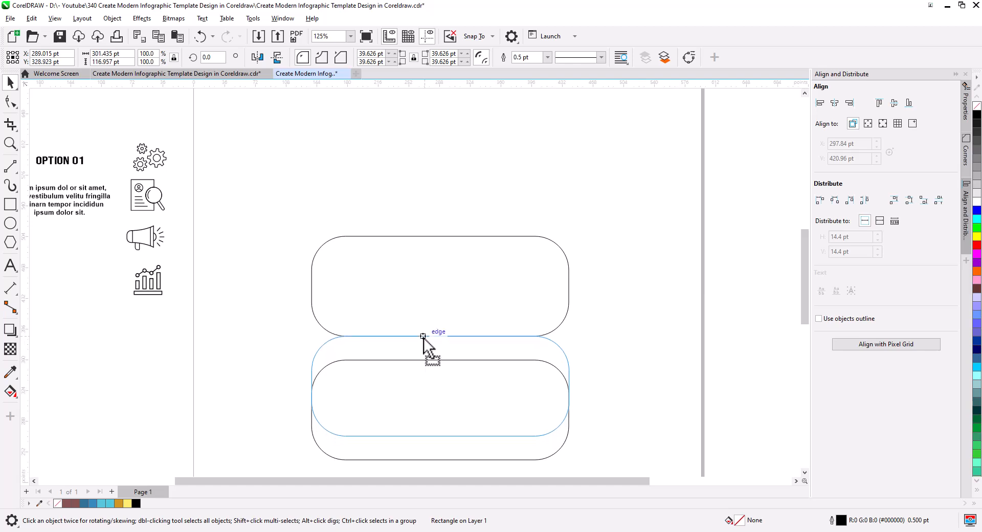
- Place the second rounded rectangle directly below the first, then add a copy of the upper one rotated by 270°
left_click(602, 344)
left_click(499, 315)
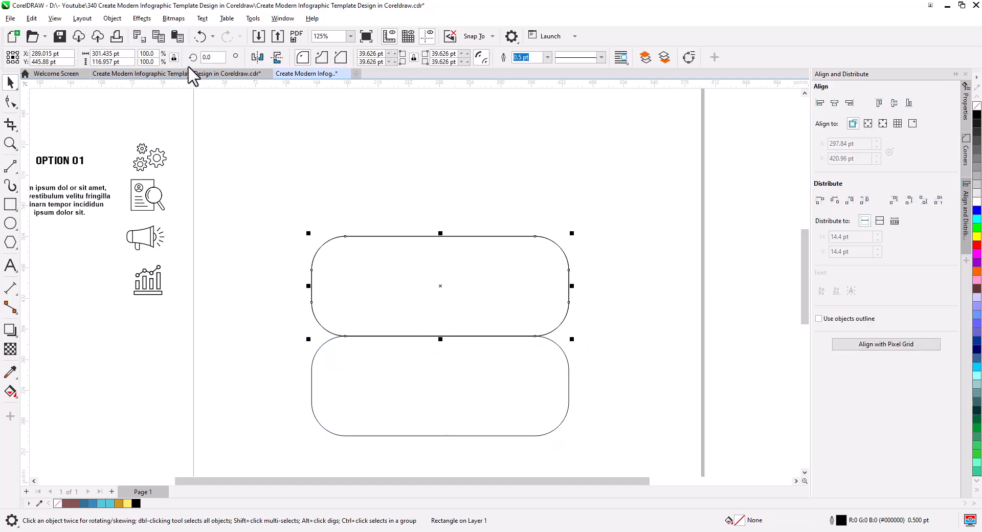
left_click(517, 307)
left_click_drag(573, 340, 393, 439)
- Square off the rotated copy's corners and align its left and top edges with the upper rounded rectangle
left_click(10, 101)
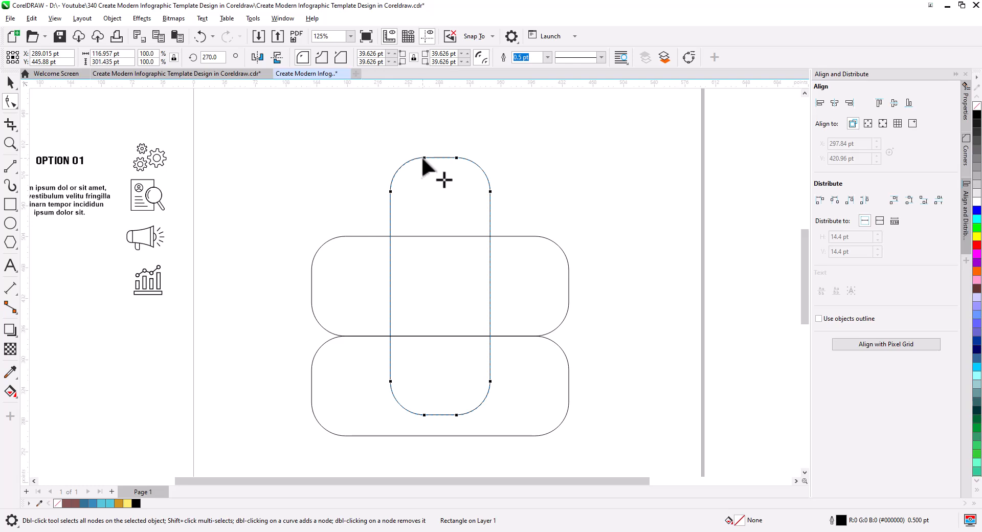
left_click_drag(422, 157, 346, 156)
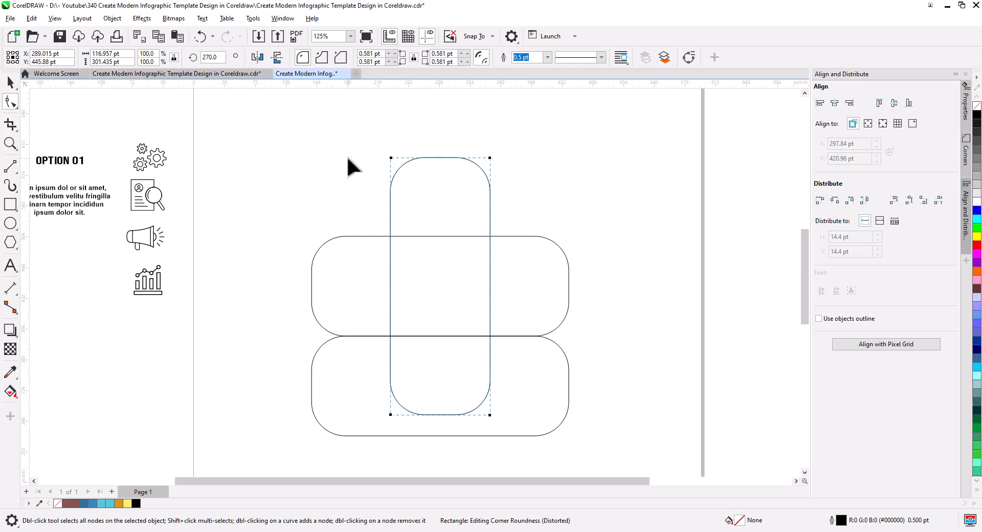
left_click(14, 86)
left_click_drag(412, 157, 338, 236)
left_click(565, 264, "shift")
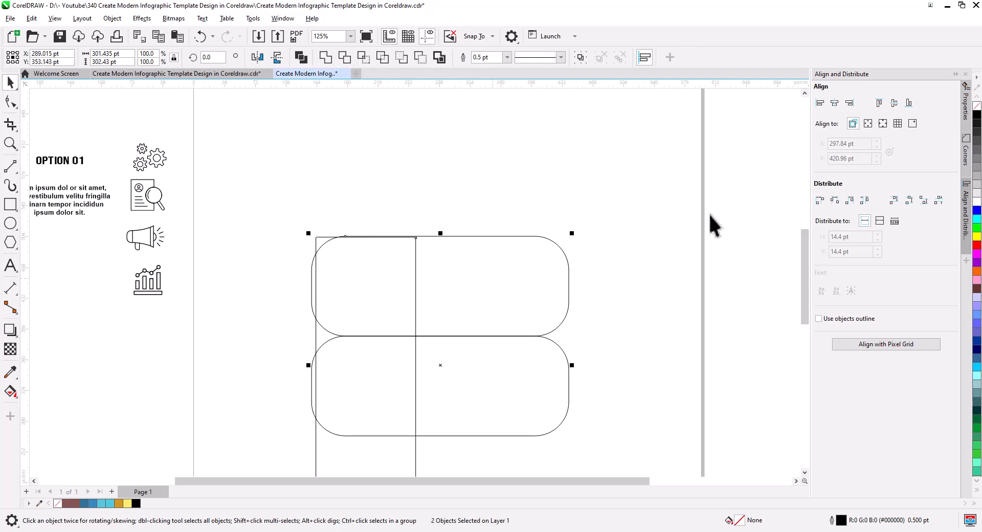
left_click(819, 103)
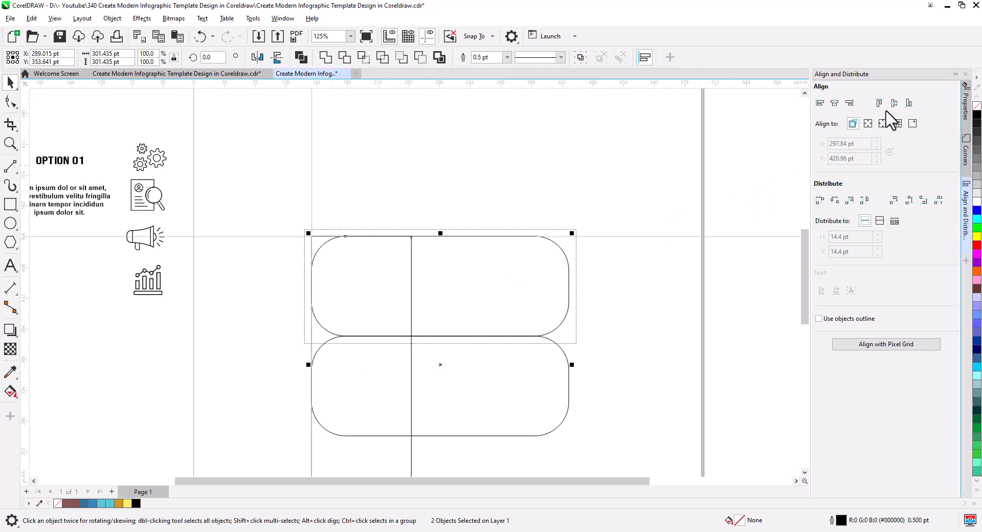
left_click(646, 269)
- Shorten the vertical rectangle to about 252 pt high and move it clear of the two rounded rectangles, to their left
scroll(583, 256, "up", 3)
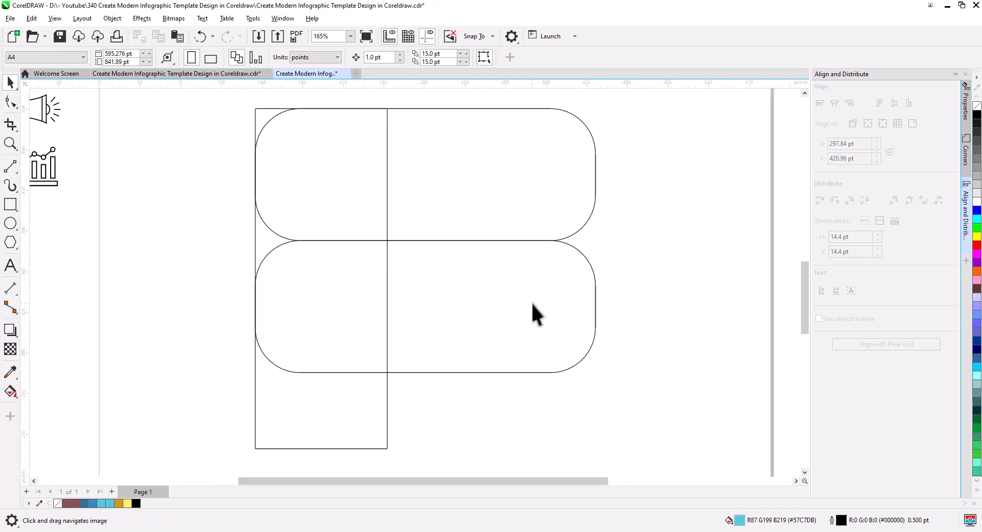
left_click(363, 448)
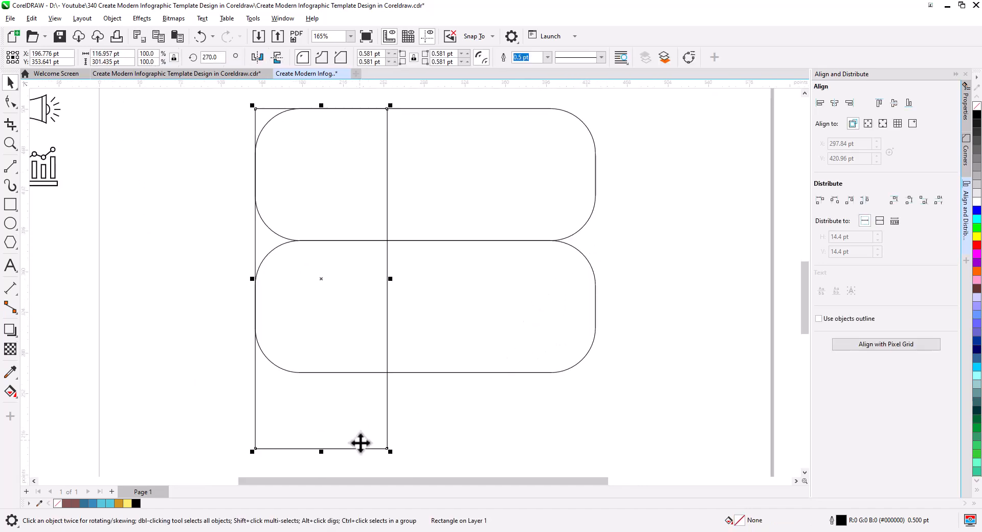
left_click_drag(323, 446, 326, 381)
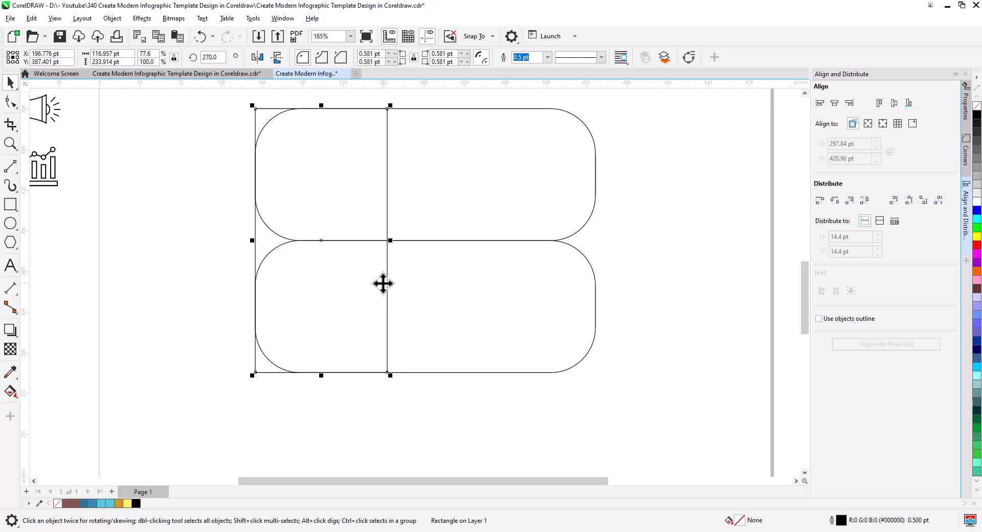
left_click_drag(321, 378, 321, 393)
left_click_drag(368, 315, 189, 315)
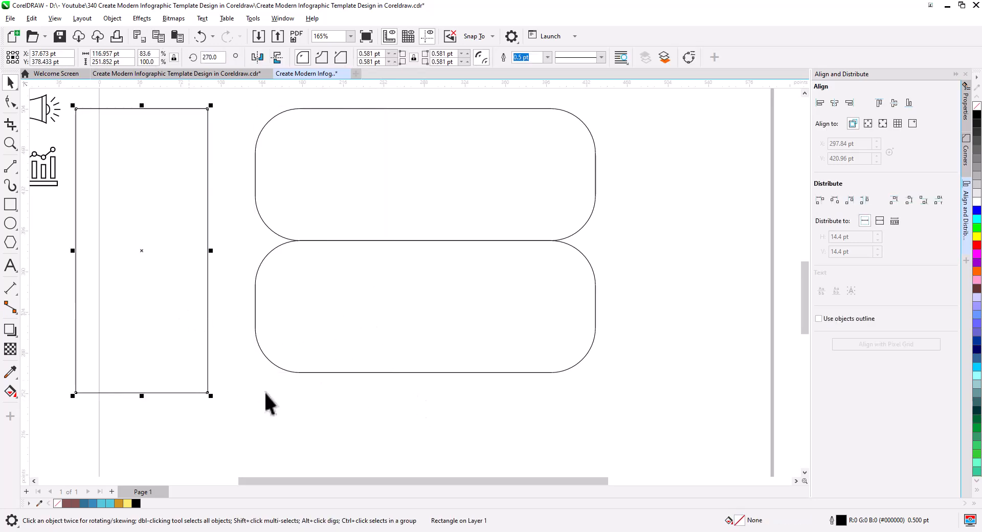
left_click(263, 390)
- Draw a vertical line about 127 pt long joining the rounded rectangles' left edges and one about 266 pt long across both near their right ends
left_click(16, 171)
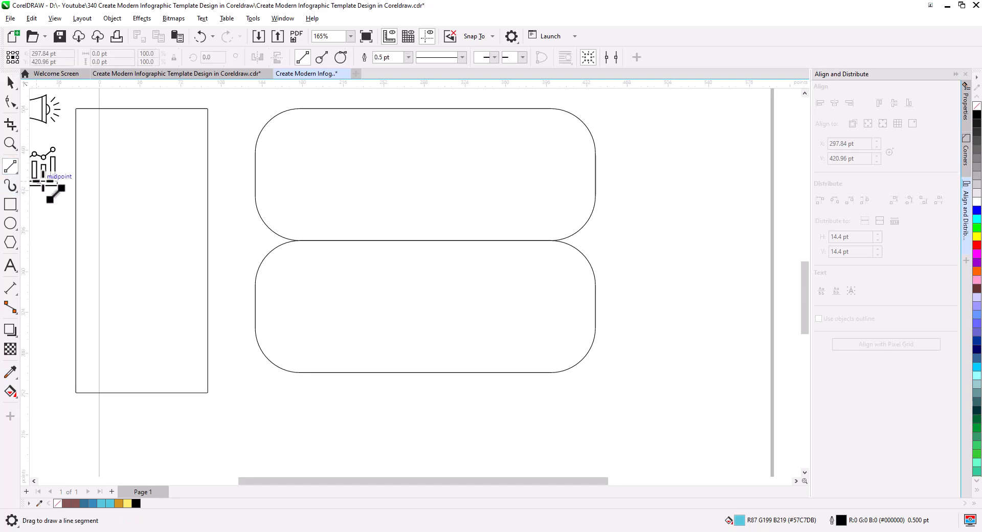
left_click_drag(255, 151, 255, 295)
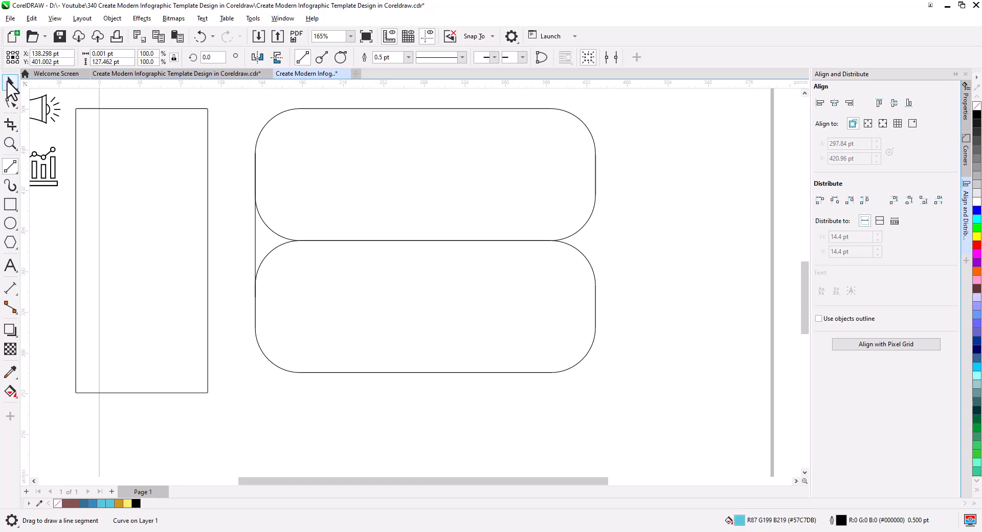
left_click(9, 83)
left_click(15, 161)
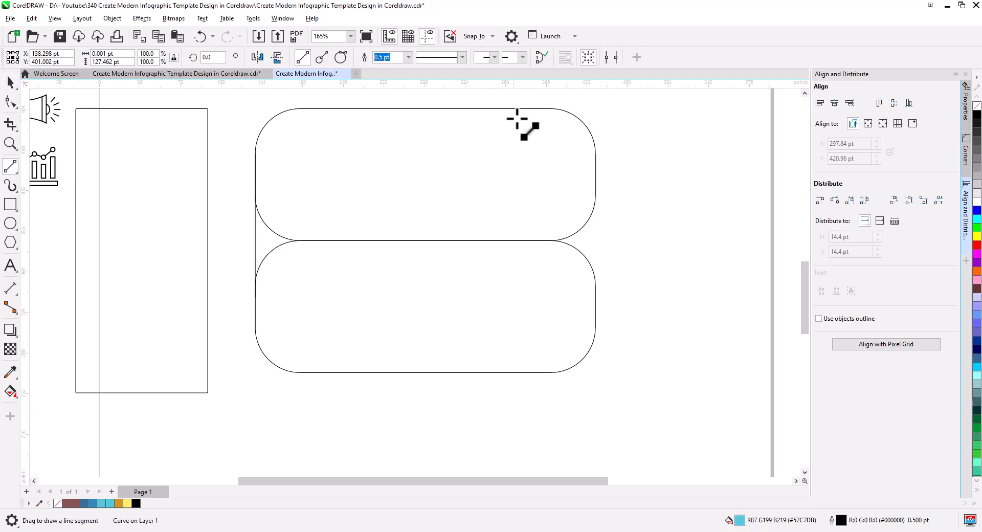
left_click_drag(531, 108, 531, 407)
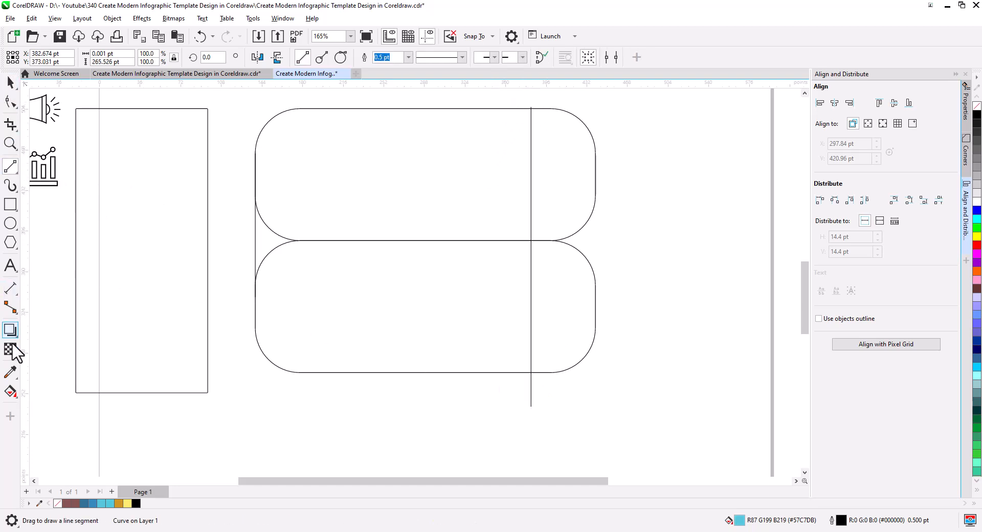
- Smart-fill the upper shape up to the long line and the left corner gap with purple, then weld the two fills
left_click(10, 392)
left_click(58, 410)
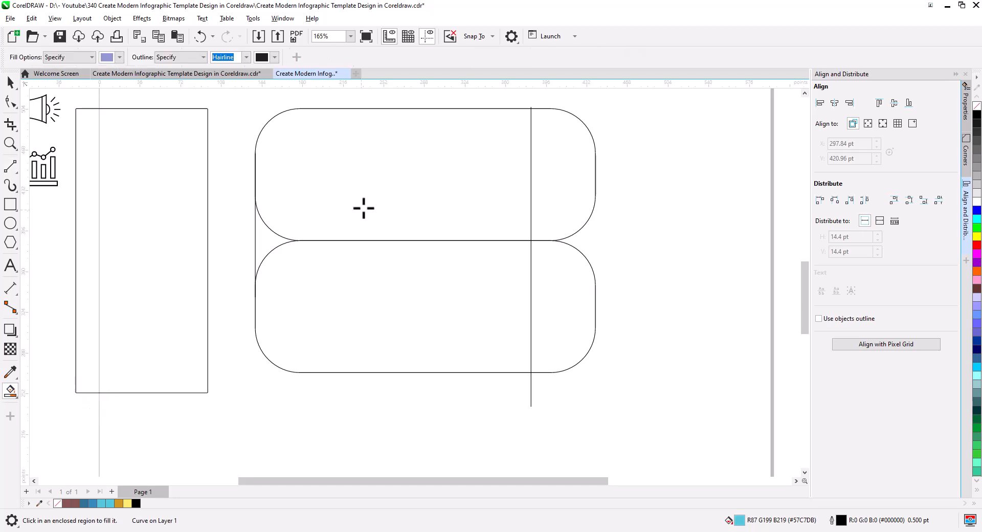
left_click(363, 208)
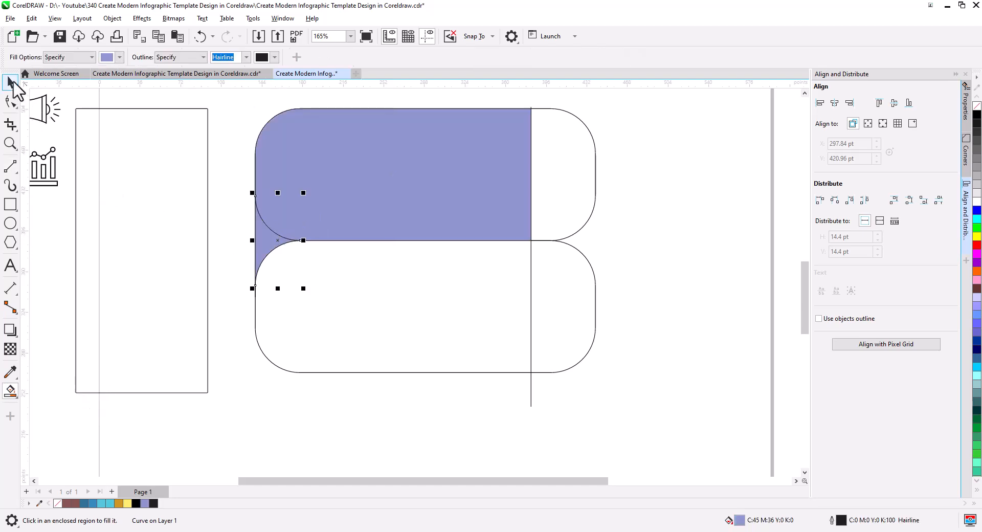
left_click(10, 82)
left_click(335, 171, "shift")
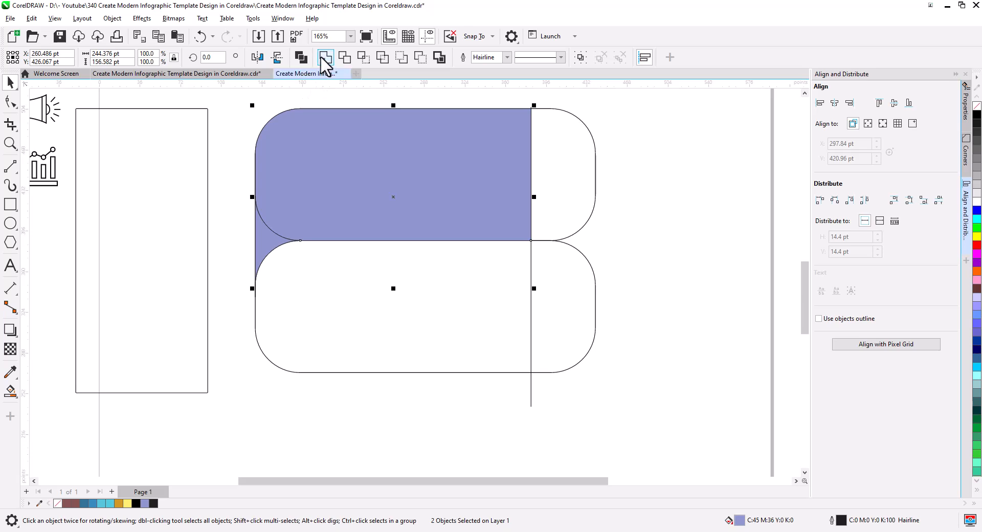
left_click(237, 136)
- Copy the purple shape, both rounded rectangles and the two lines to the empty area right of the page
scroll(353, 220, "down", 2)
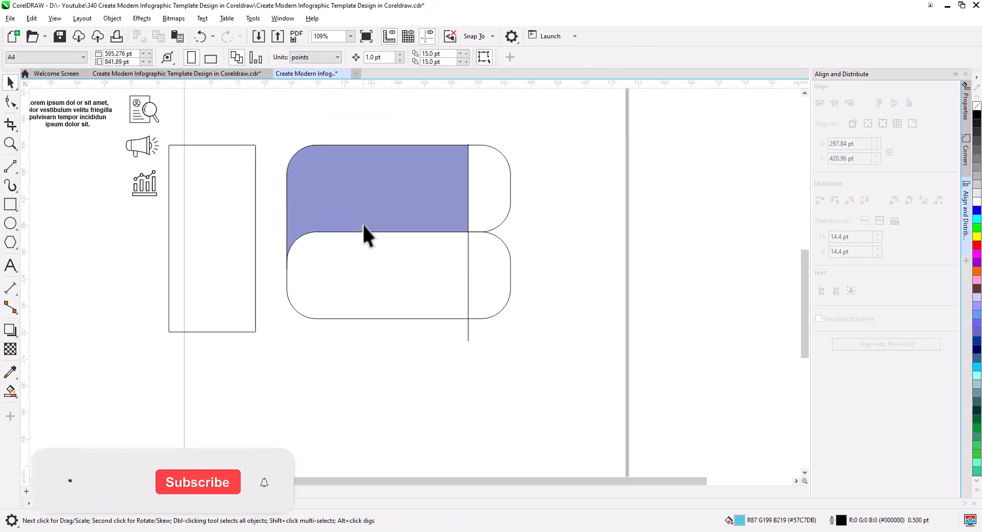
left_click_drag(729, 409, 363, 158)
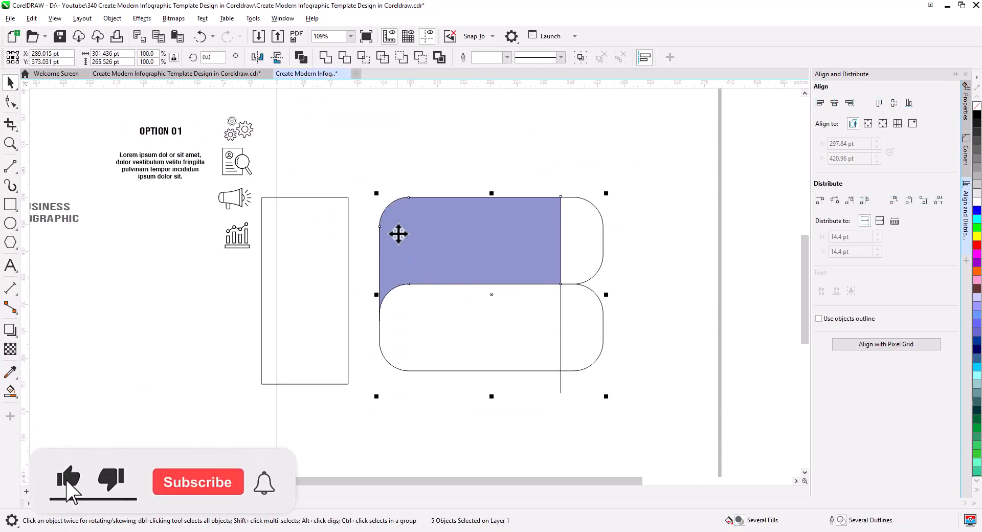
left_click_drag(397, 232, 758, 259)
left_click(772, 279)
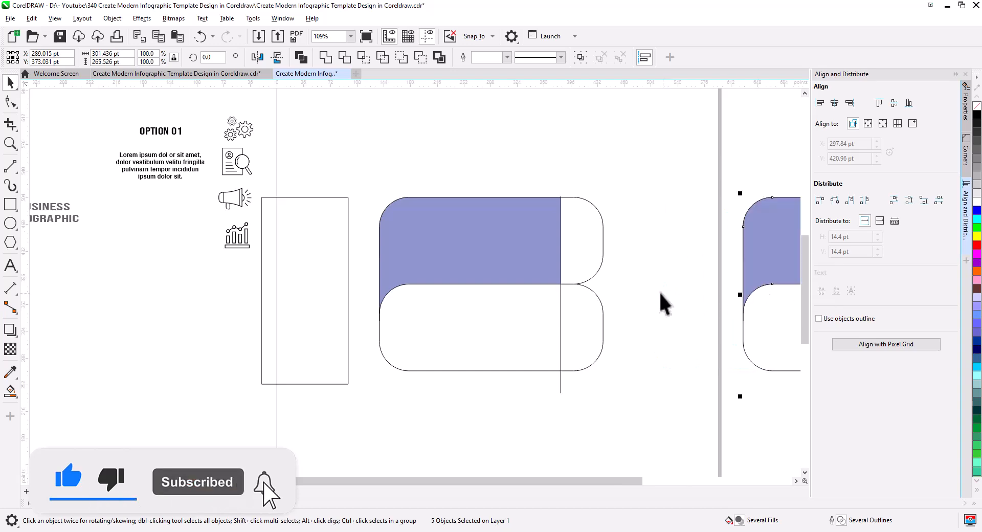
key("Escape")
- Delete the two original rounded rectangles and the long vertical line around the purple shape on the page
left_click(594, 283)
key("Delete")
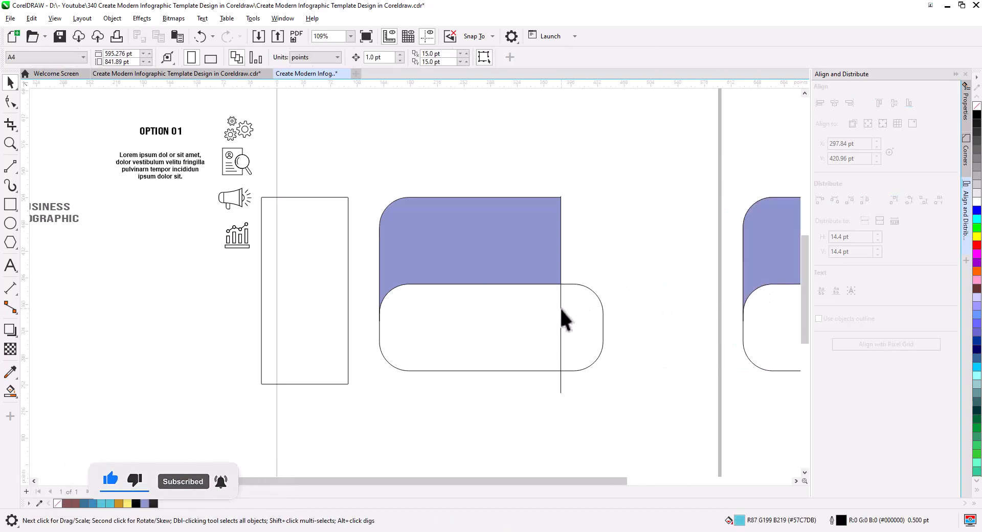
left_click(559, 306)
key("Delete")
left_click(568, 320)
key("Delete")
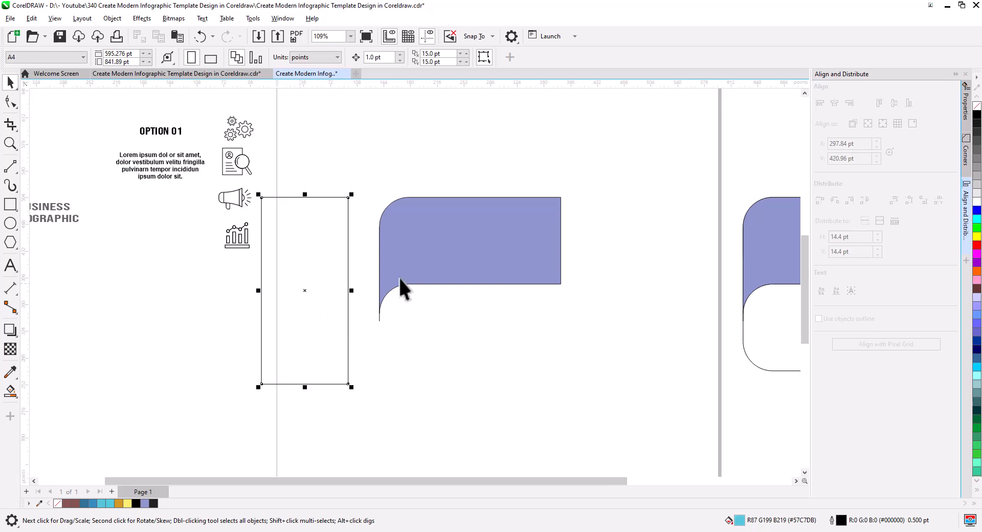
- Align the vertical rectangle's left edge with the left edge of the purple shape
left_click(399, 280, "shift")
left_click(819, 103)
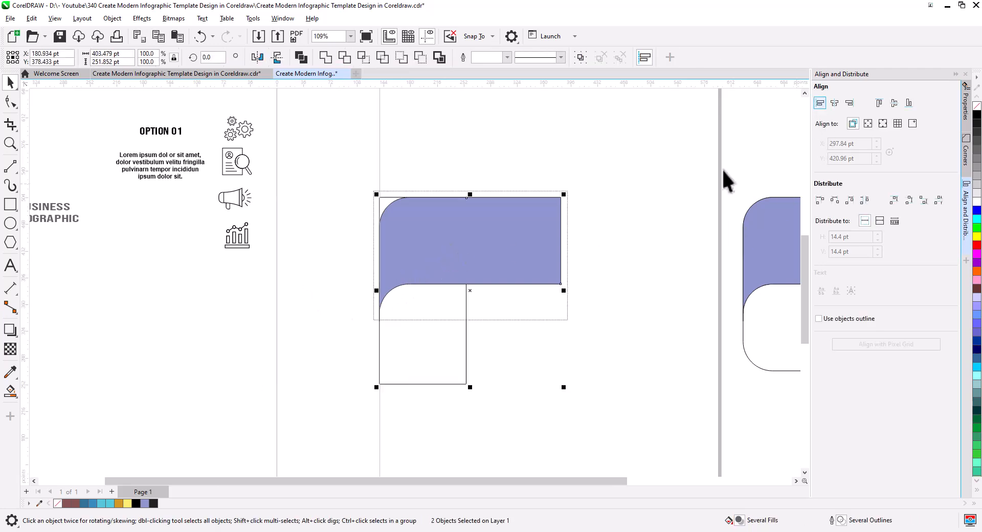
left_click(593, 287)
- Smart-fill the part of the vertical rectangle below the purple shape with the same purple
scroll(515, 311, "up", 2)
left_click_drag(514, 309, 558, 311)
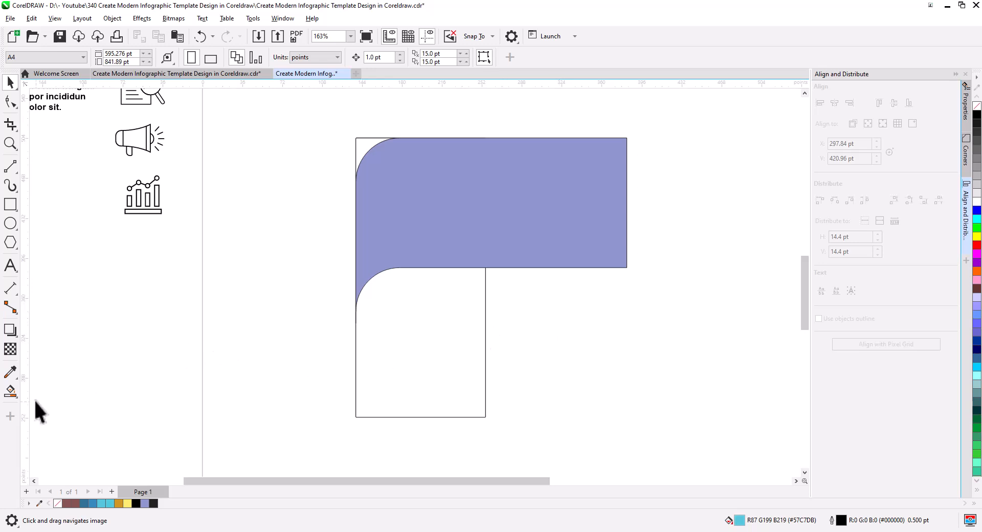
left_click(10, 391)
left_click(399, 346)
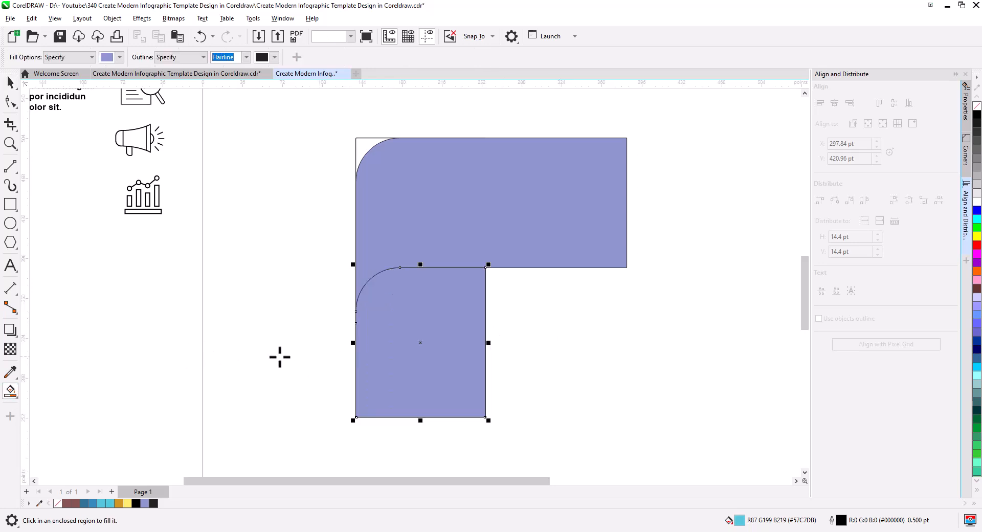
left_click(10, 82)
left_click(230, 358)
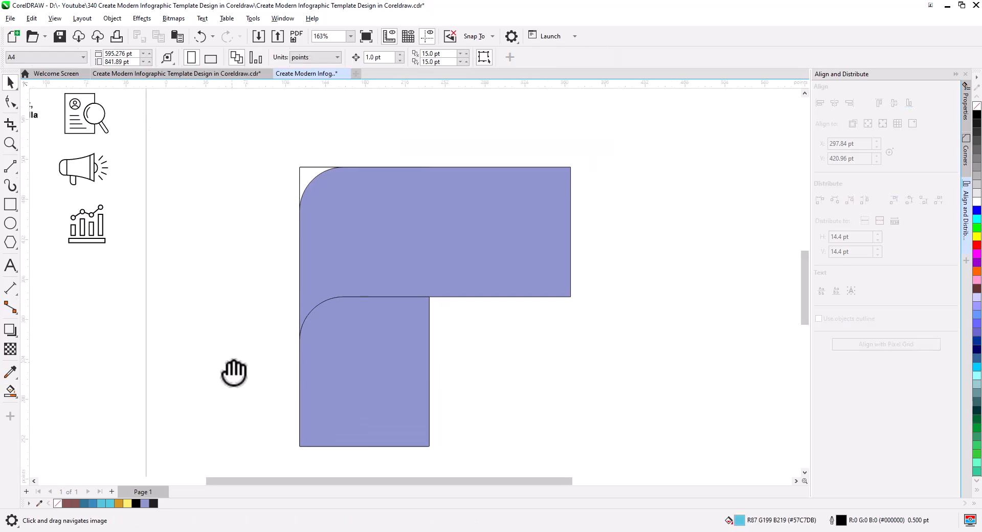
- Copy the horizontal purple shape to its right and mirror the copy vertically
left_click_drag(345, 294, 608, 274)
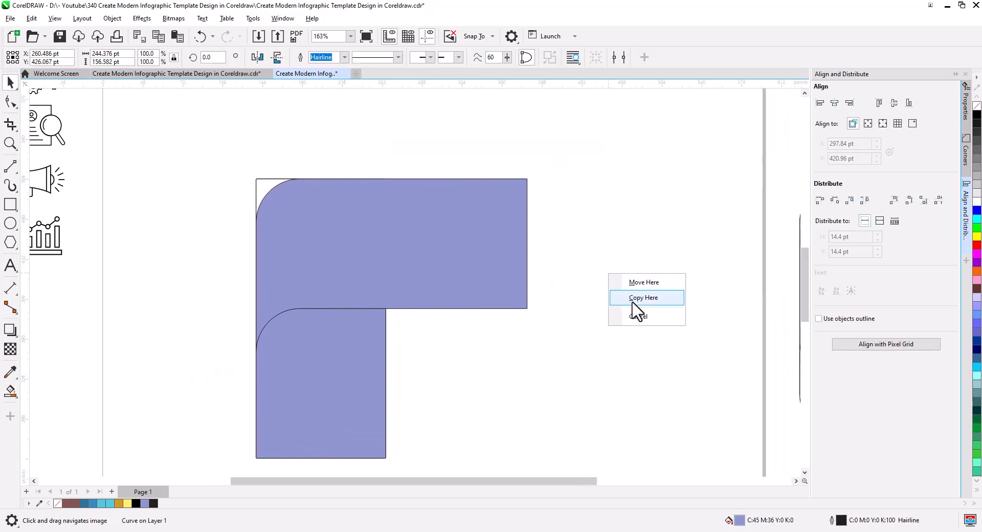
left_click(627, 299)
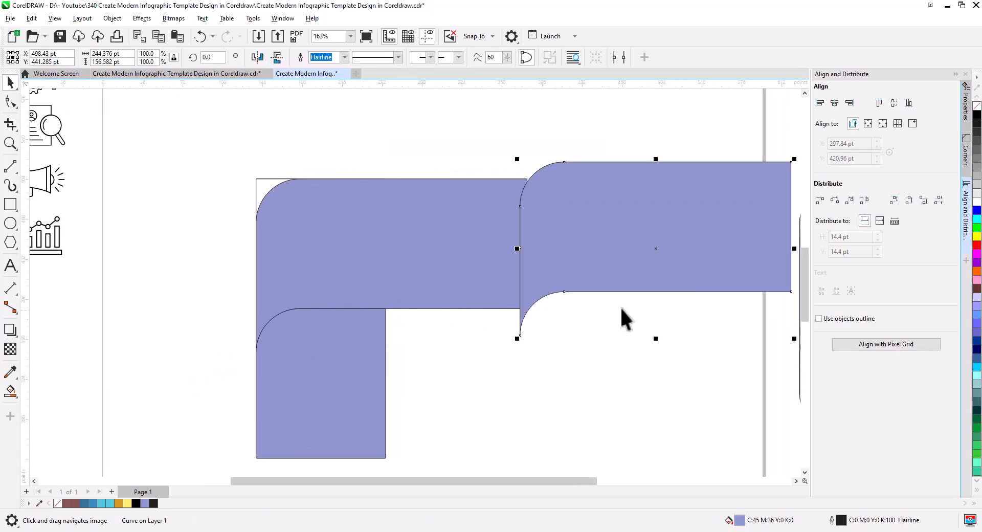
left_click(274, 63)
- Rotate the mirrored copy by 90° and snap its pointed lower-left tip to the lower rectangle's upper-right corner
left_click(576, 278)
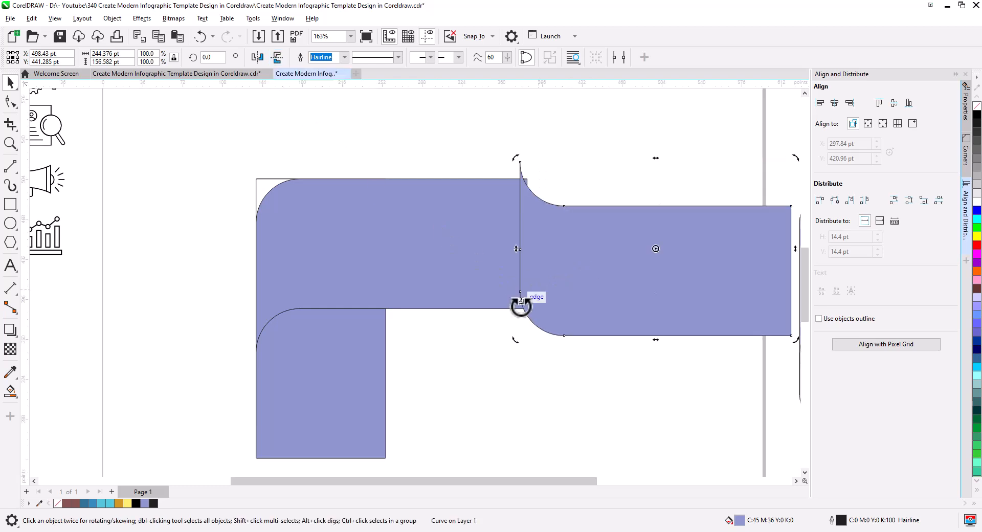
left_click_drag(518, 343, 737, 373)
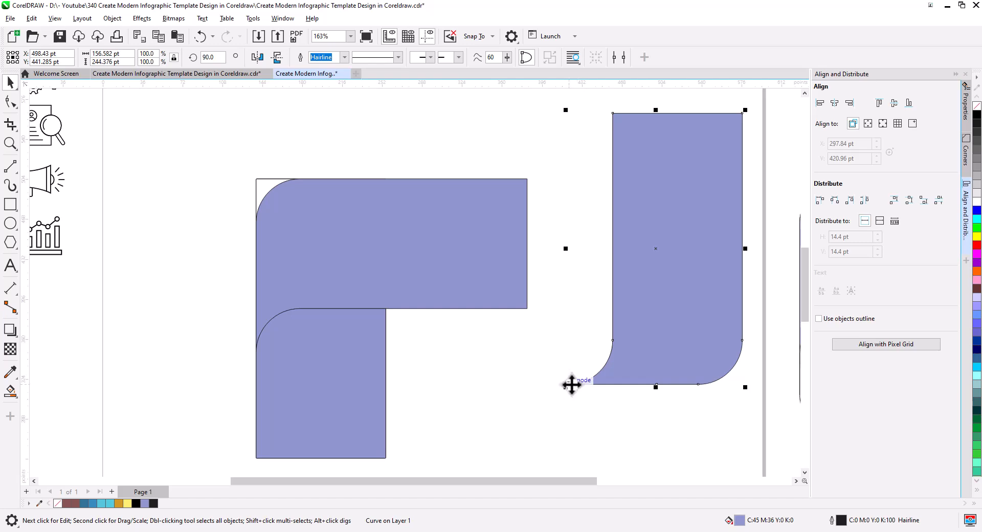
left_click_drag(566, 384, 388, 311)
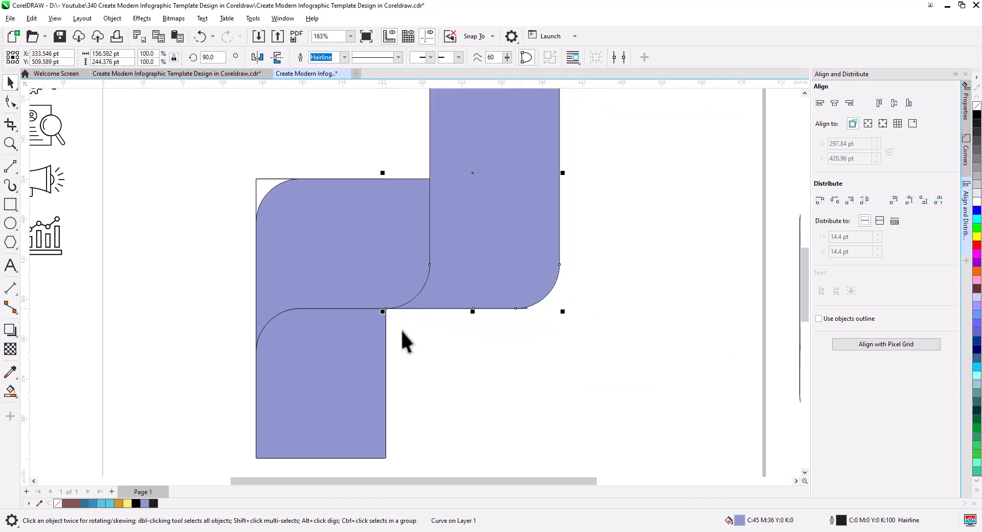
- Shorten the horizontal purple shape by moving its two right-end nodes about 36 pt to the left
left_click(360, 281)
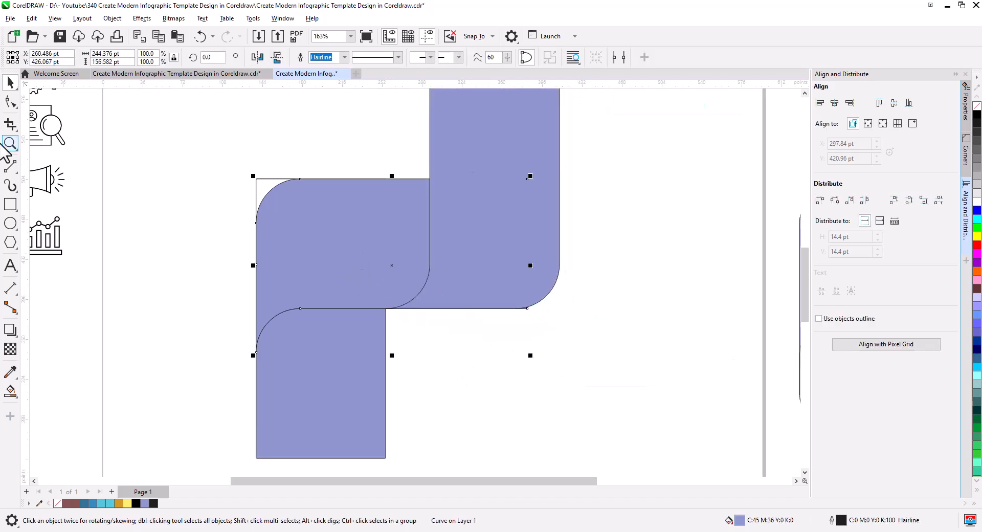
left_click(11, 104)
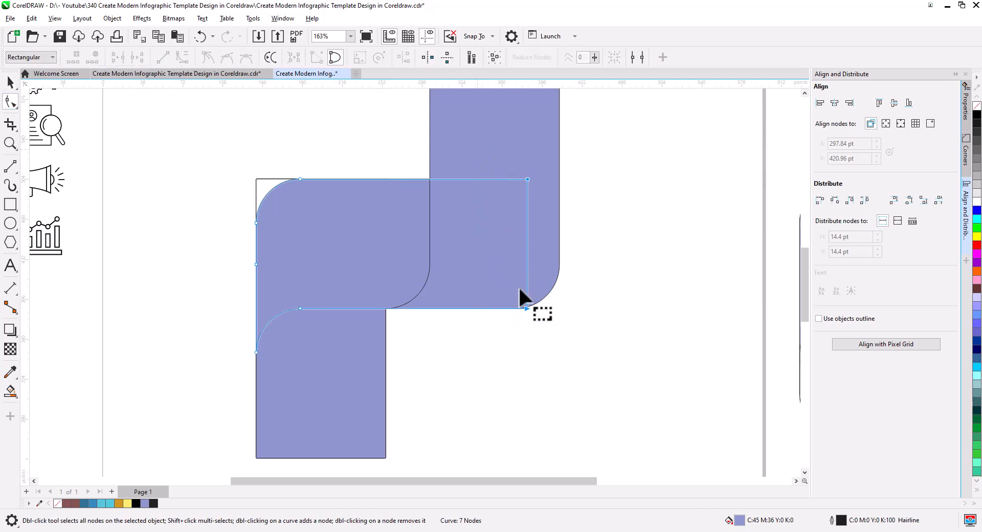
left_click_drag(524, 305, 486, 303)
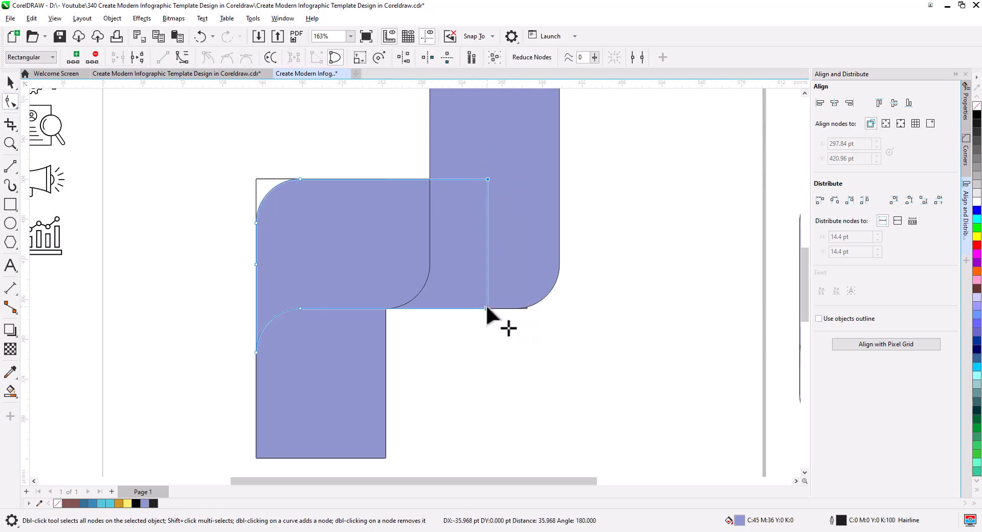
left_click(10, 82)
- Copy the horizontal purple shape and place the copy on top of the vertical shape, with their left edges aligned
scroll(475, 384, "down", 2)
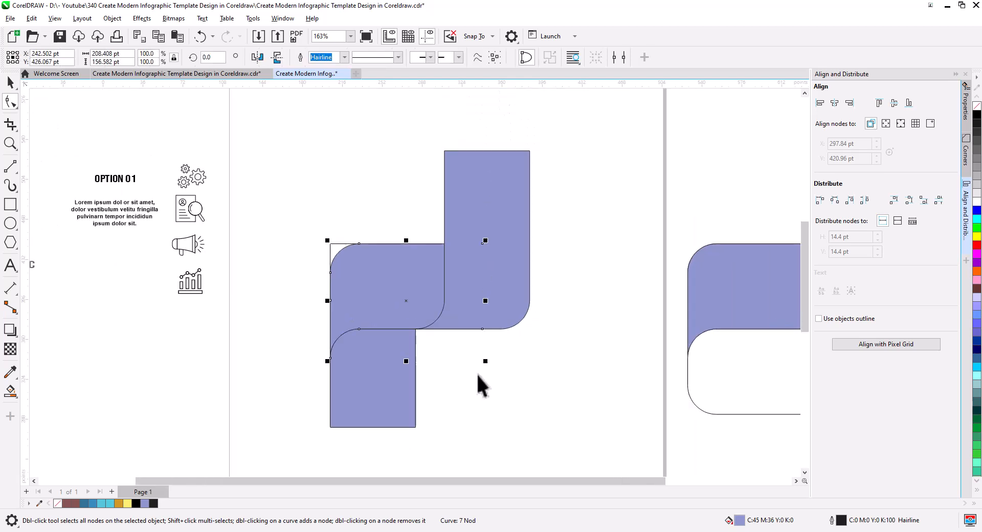
left_click(508, 353)
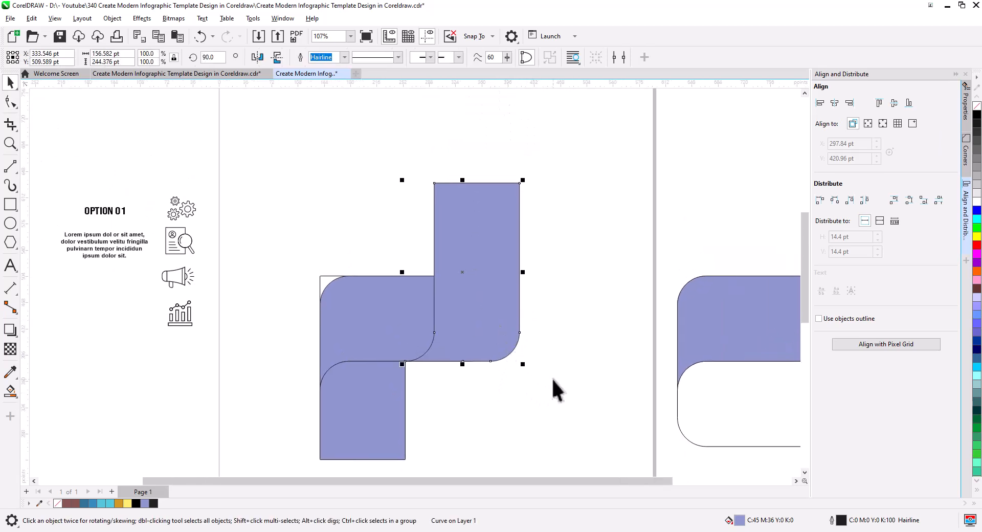
left_click(376, 332)
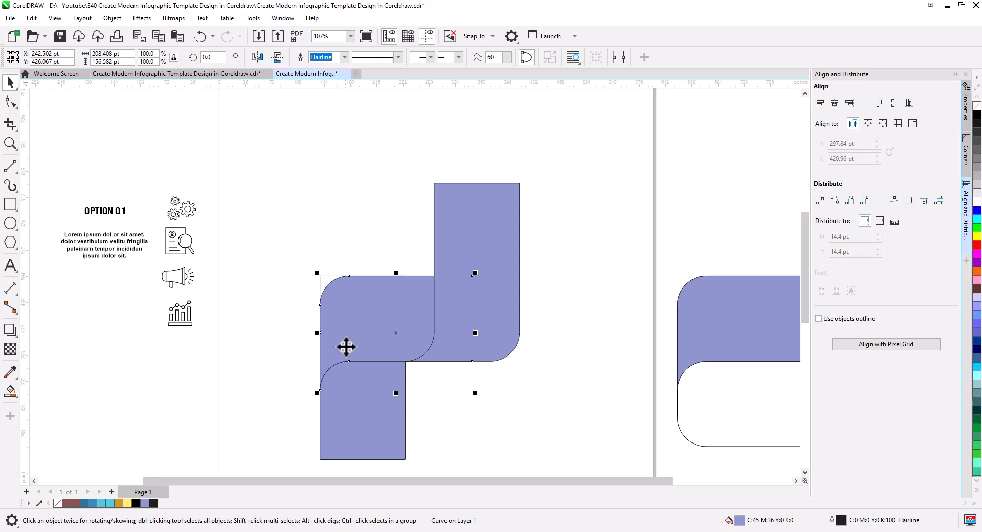
left_click_drag(346, 346, 460, 187)
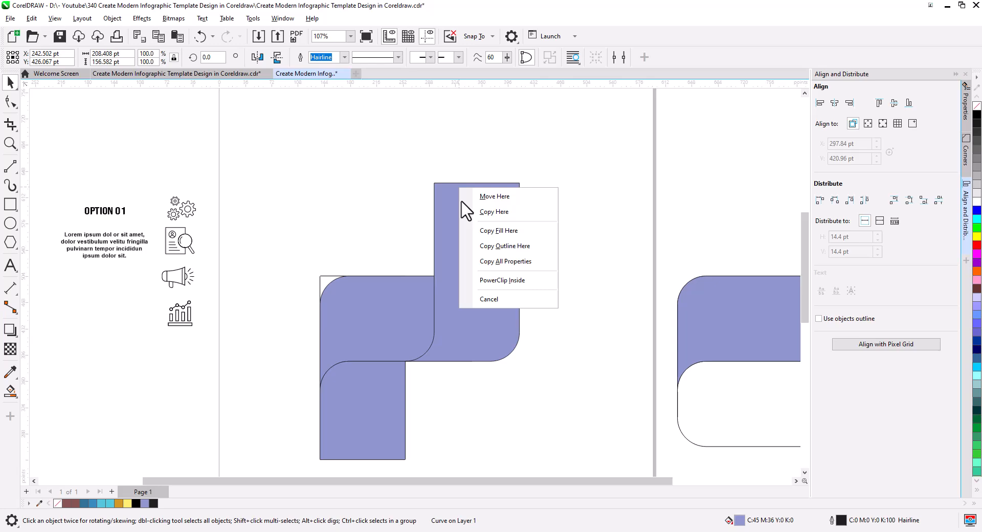
left_click(489, 212)
left_click_drag(432, 233, 432, 276)
key("Escape")
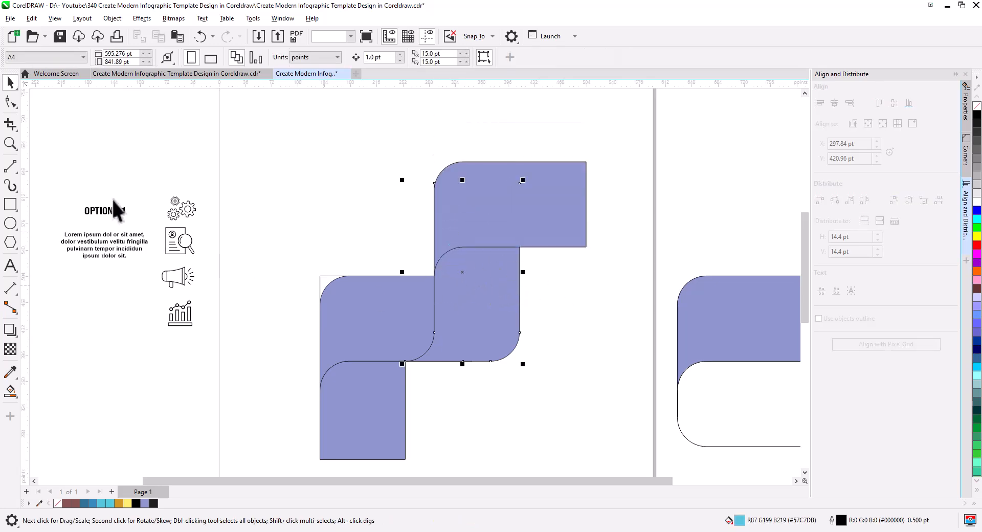
- Shorten the vertical purple shape by lowering its two top nodes inside the upper horizontal shape
left_click(10, 102)
left_click_drag(365, 166, 562, 212)
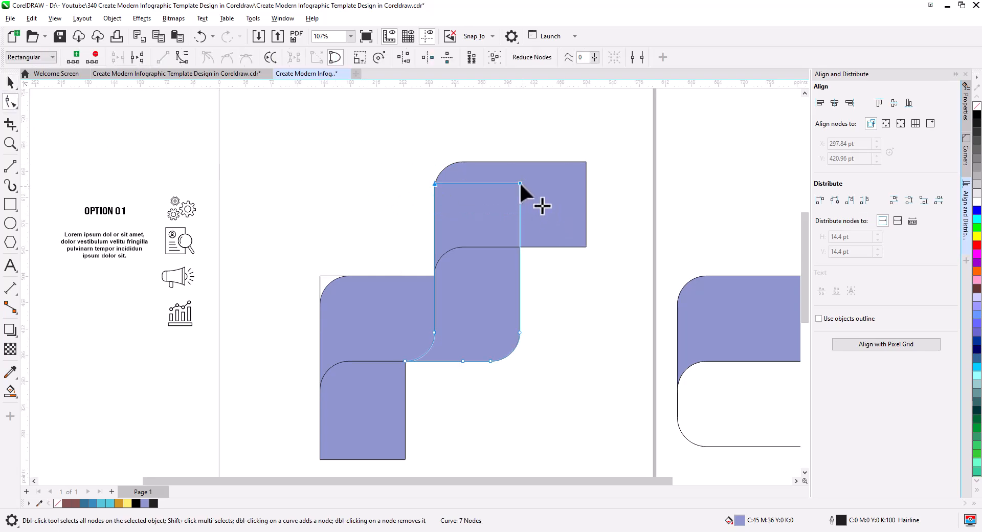
left_click_drag(520, 182, 519, 206)
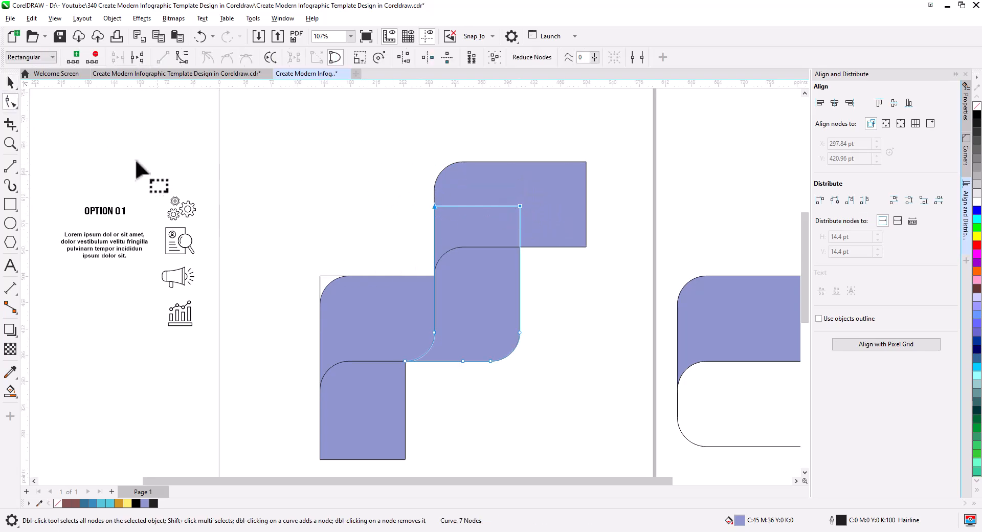
- Delete the leftover unfilled vertical rectangle behind the lower-left purple shapes
left_click(10, 82)
left_click(323, 282)
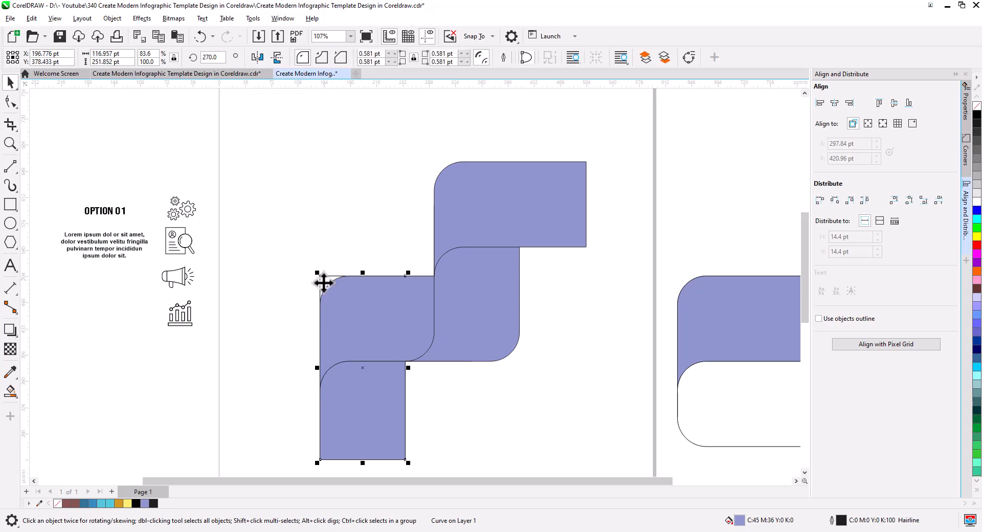
left_click(276, 280)
- Draw a rectangle about 75 × 186 pt at the upper horizontal shape's right end and remove its fill
scroll(476, 257, "up", 4)
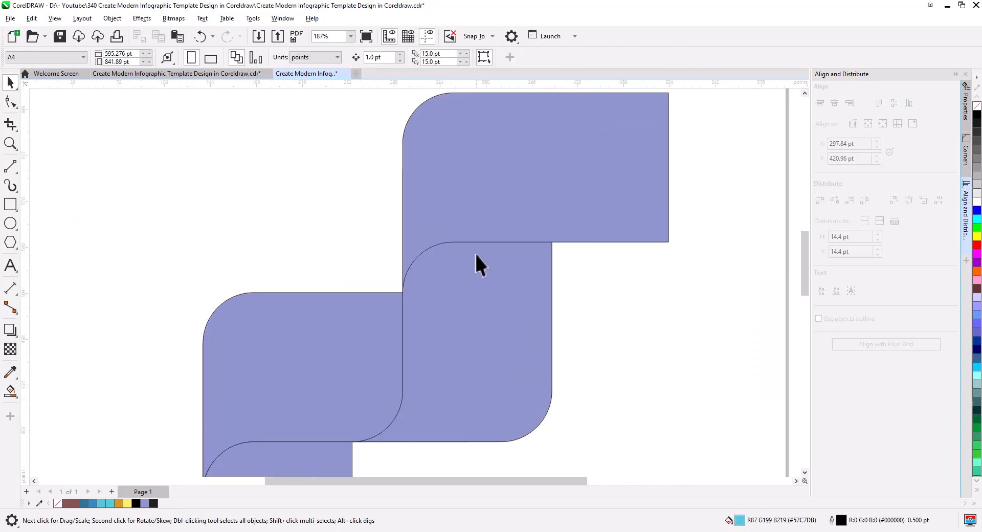
left_click_drag(476, 256, 351, 351)
scroll(387, 292, "up", 2)
left_click_drag(441, 307, 335, 274)
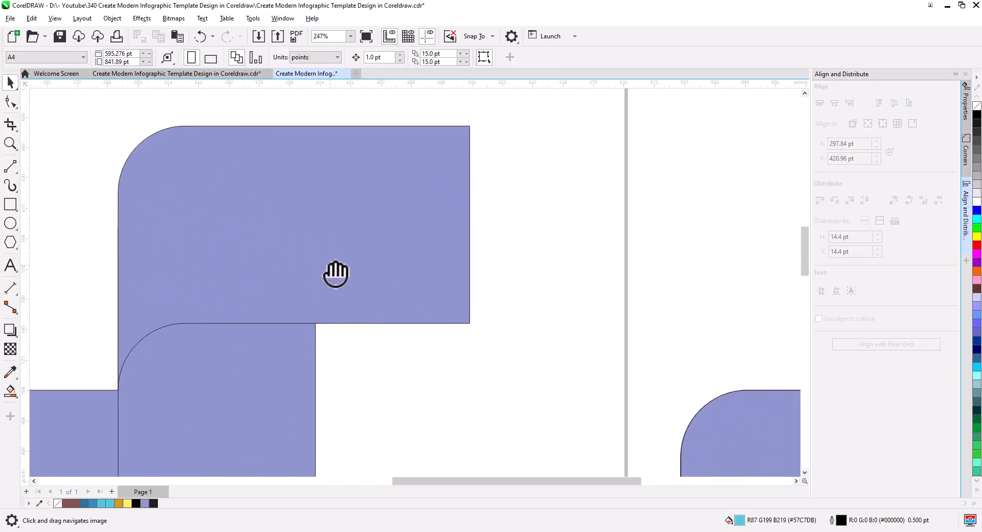
scroll(337, 276, "down", 1)
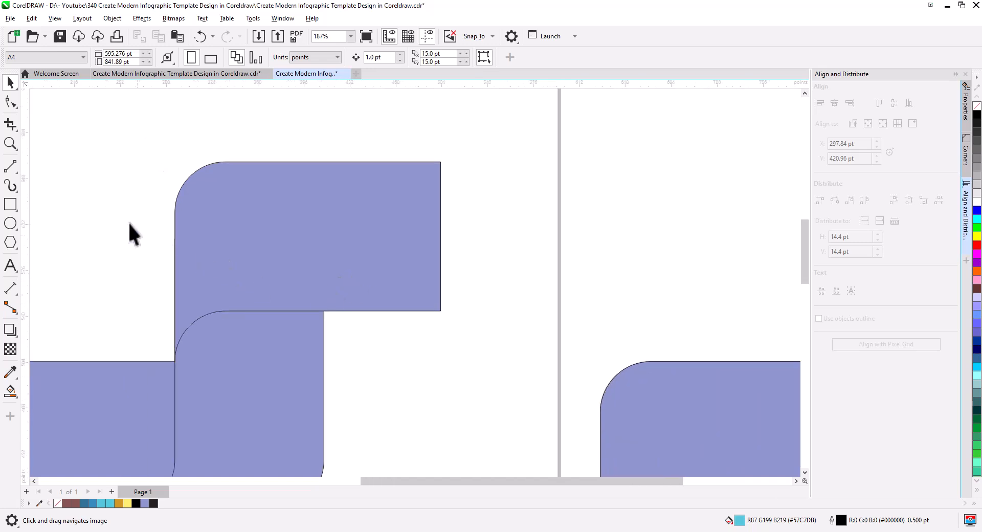
left_click(11, 205)
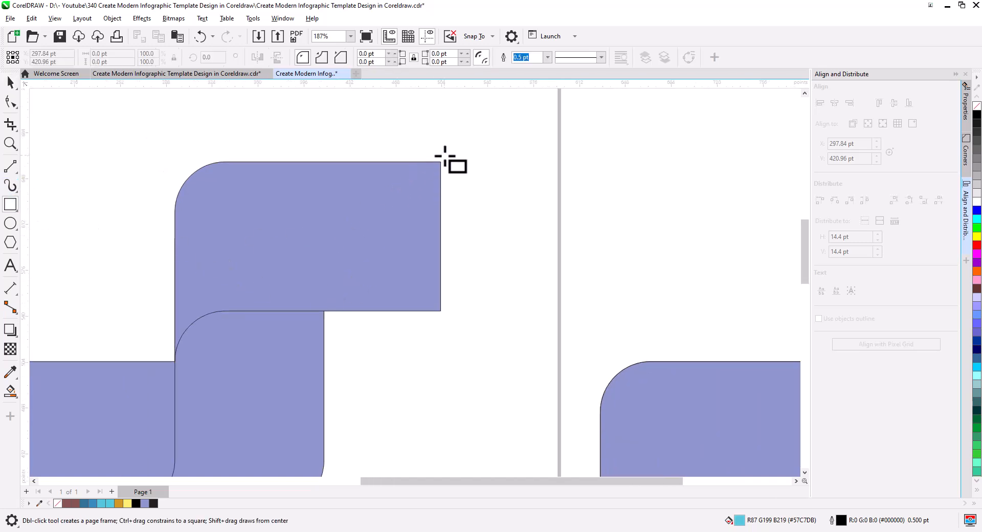
left_click_drag(434, 113, 529, 350)
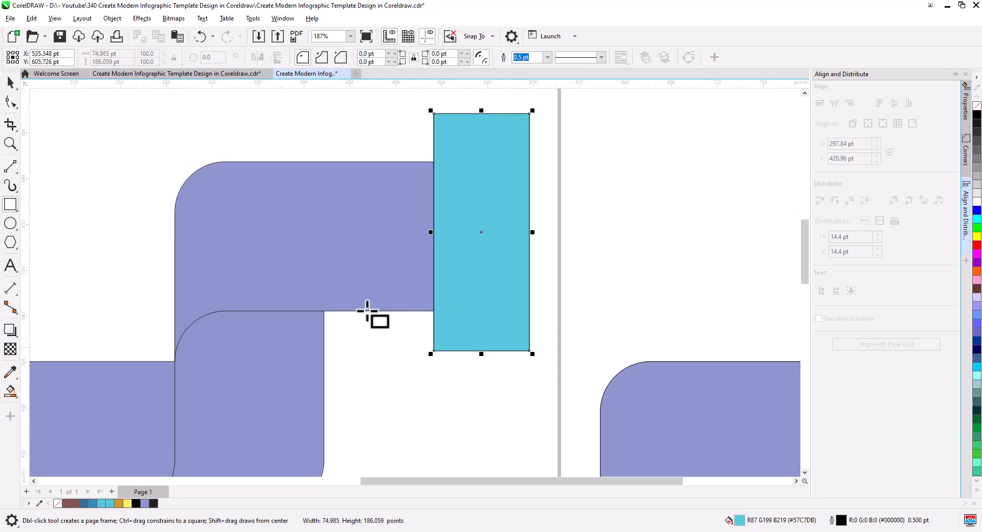
left_click(976, 106)
- Align the rectangle with the upper shape's edges, shift it right, and enlarge it symmetrically in height to about 116 × 184 pt
left_click_drag(478, 119, 420, 160)
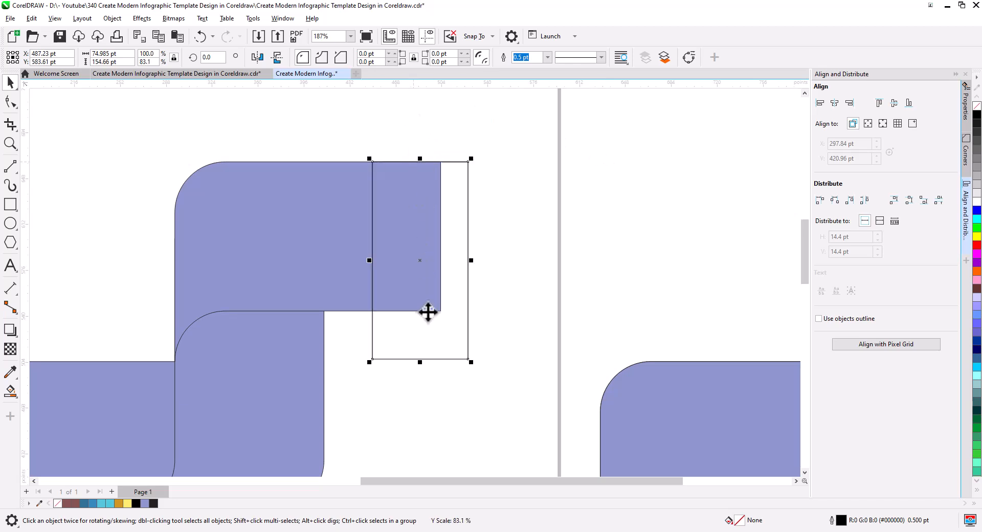
left_click_drag(420, 362, 418, 313)
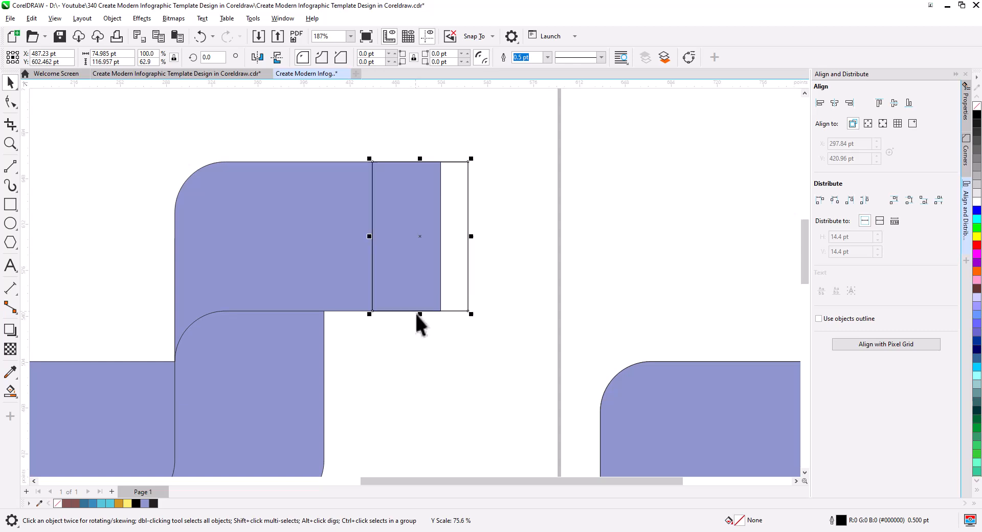
left_click_drag(458, 285, 514, 286)
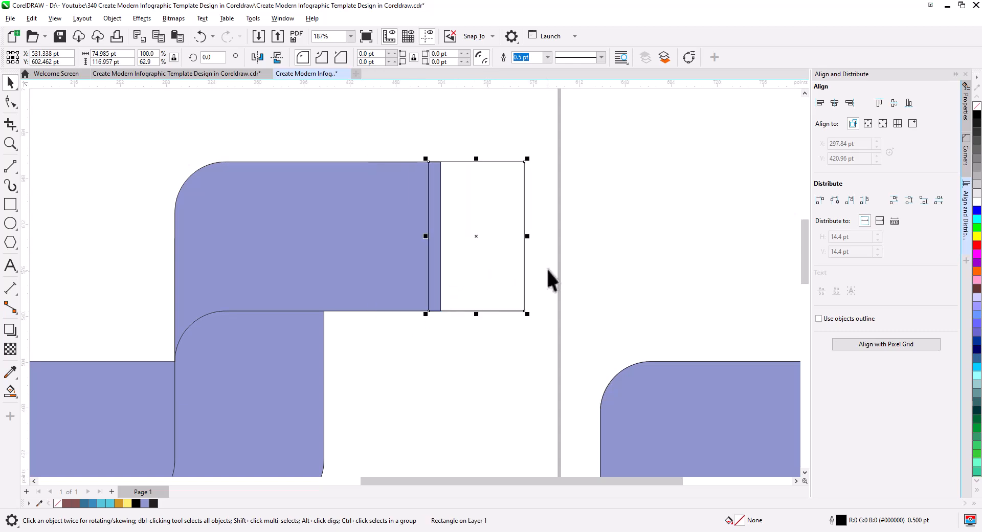
left_click_drag(549, 238, 582, 240)
left_click_drag(502, 314, 503, 354)
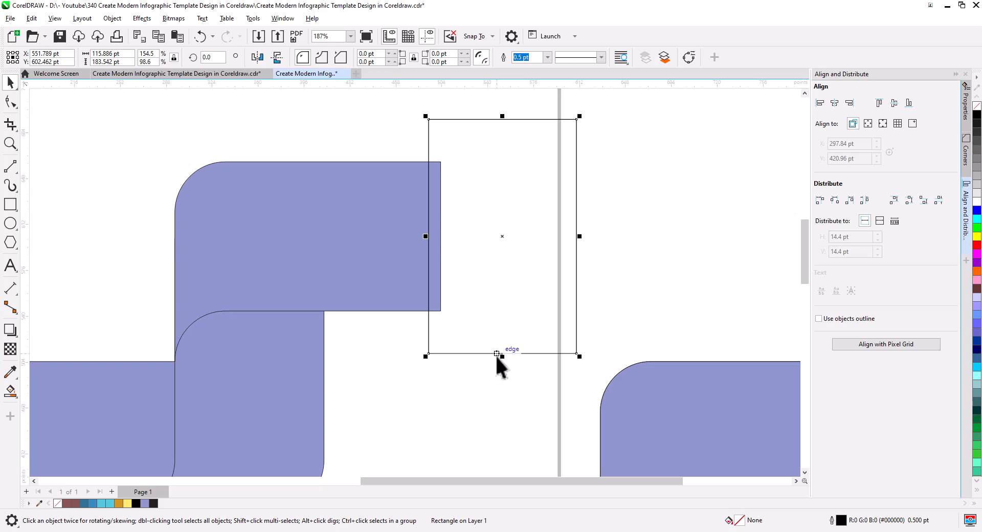
- Convert the unfilled rectangle to curves
right_click(496, 356)
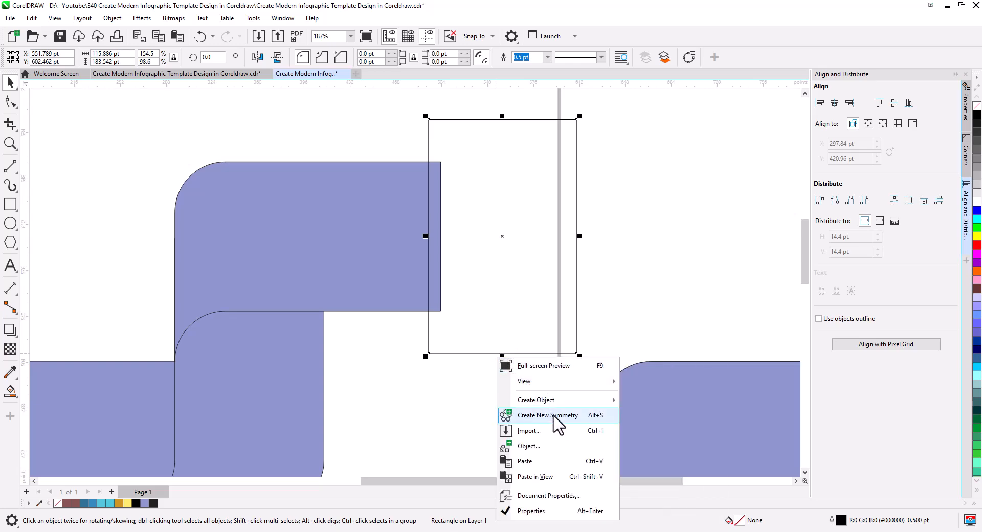
left_click(423, 411)
left_click(517, 333)
right_click(517, 333)
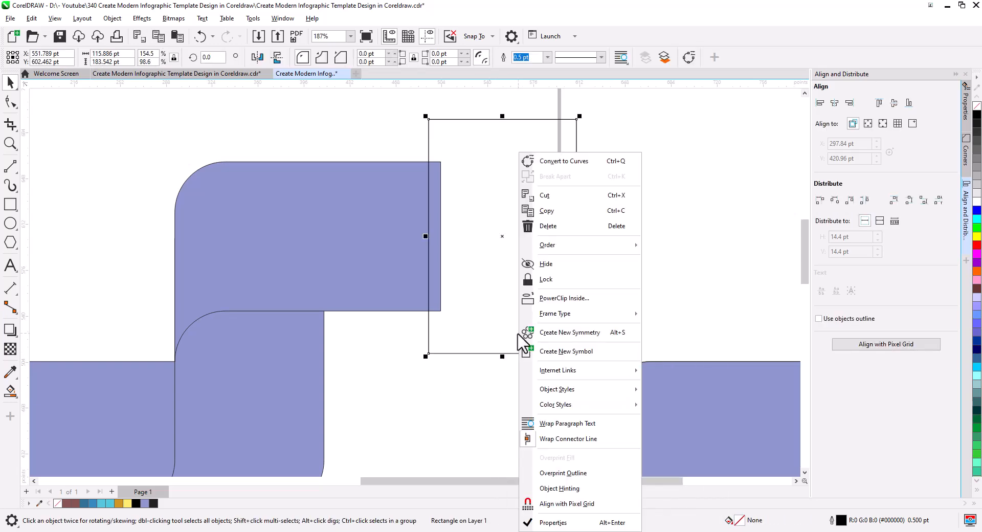
left_click(568, 162)
left_click(656, 203)
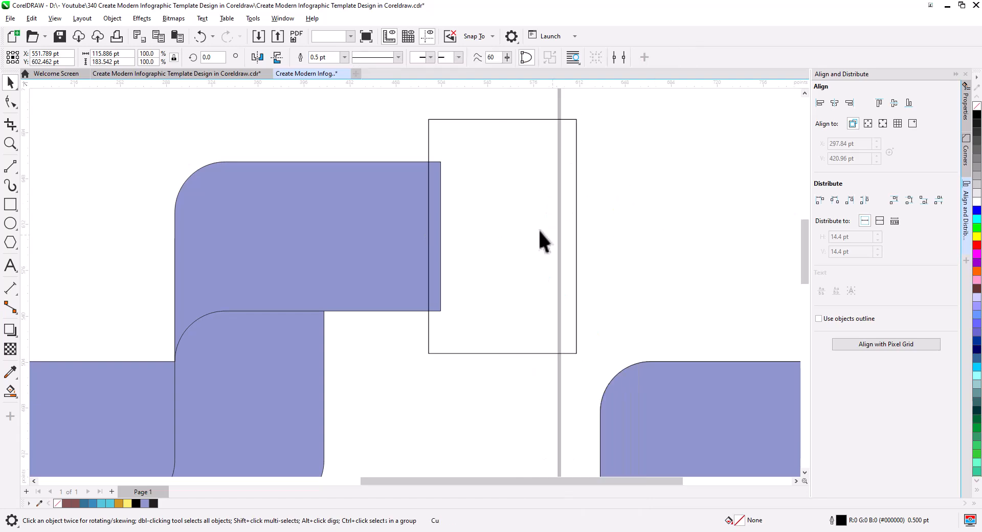
- Add a node at the middle of the rectangle's right edge and delete its two right corner nodes
left_click(538, 229)
left_click(10, 101)
left_click_drag(504, 99, 636, 411)
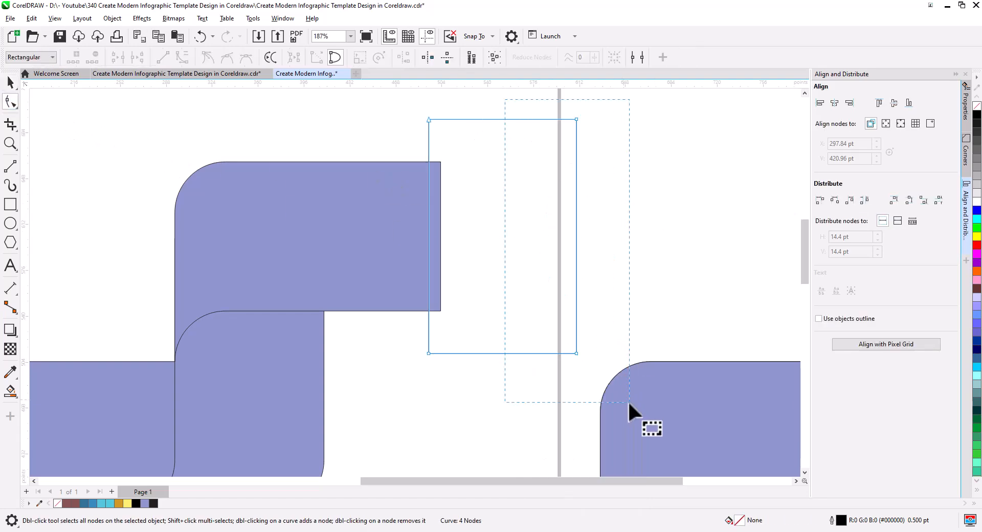
left_click(73, 57)
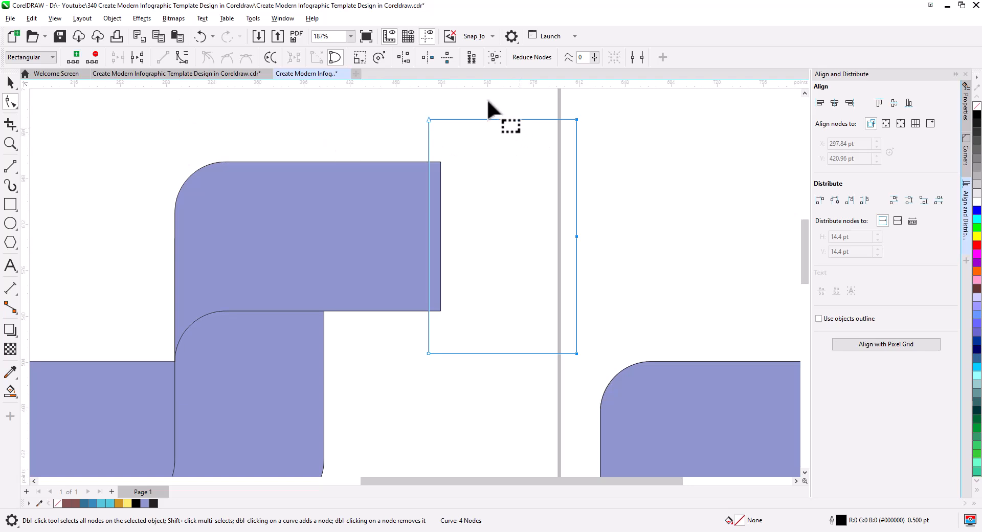
left_click_drag(488, 101, 603, 154)
key("Delete")
double_click(576, 353)
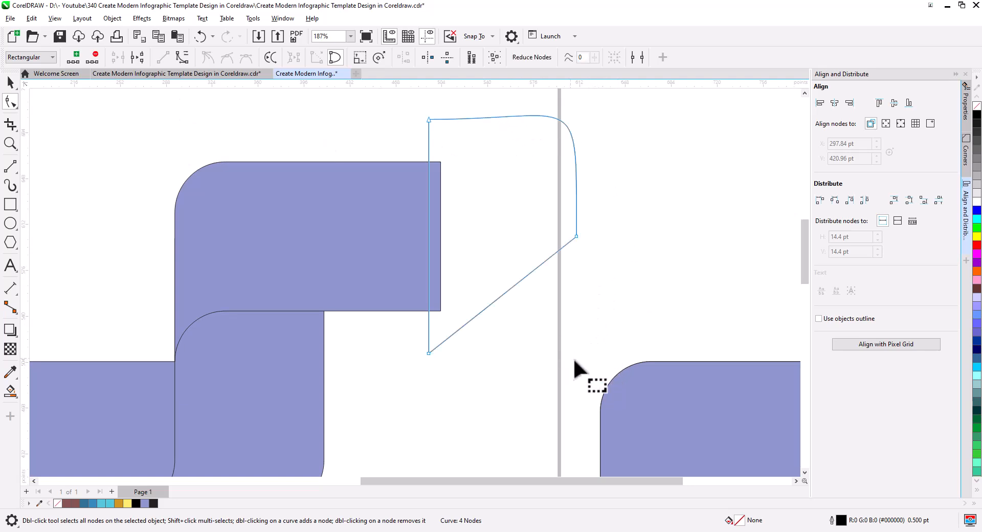
- Convert the outline's segments to straight lines to form a triangle and pull its tip farther right
left_click_drag(596, 392, 364, 104)
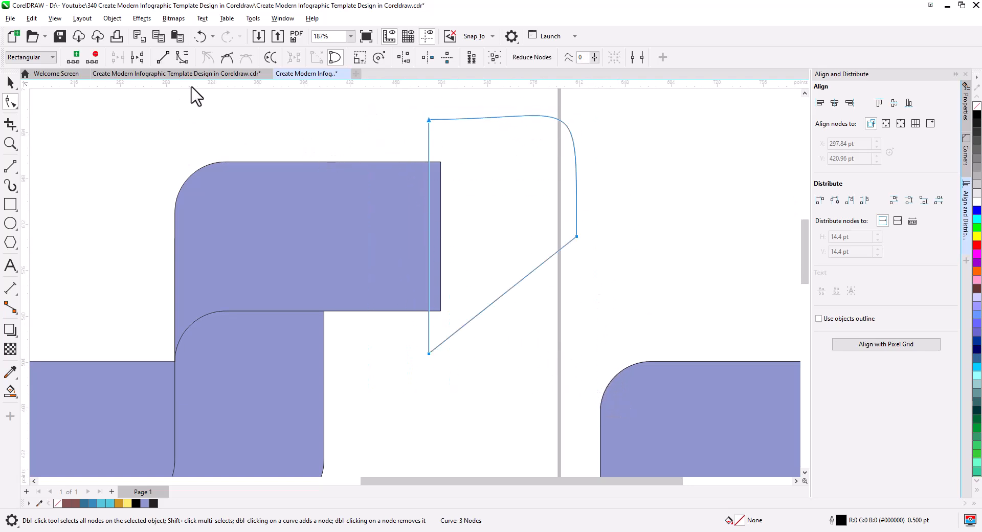
left_click(162, 57)
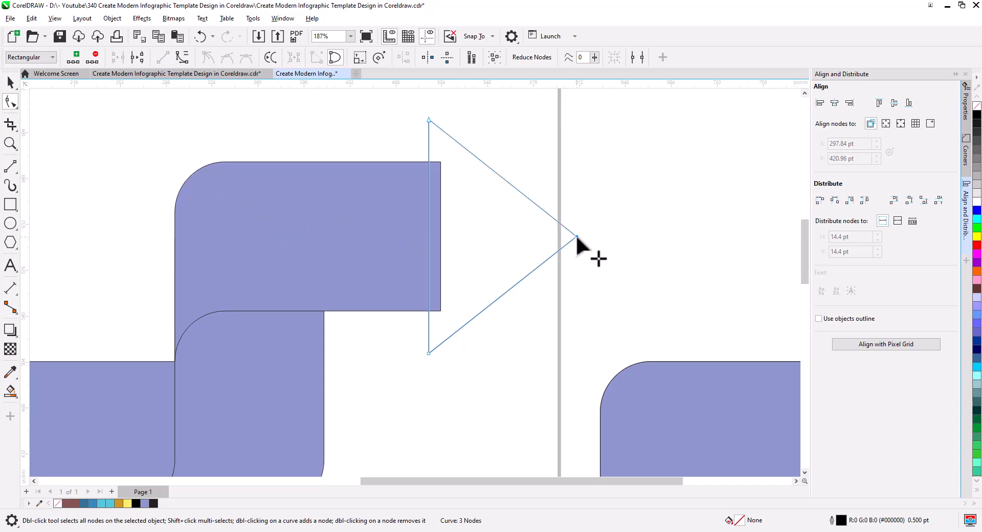
left_click_drag(576, 236, 601, 236)
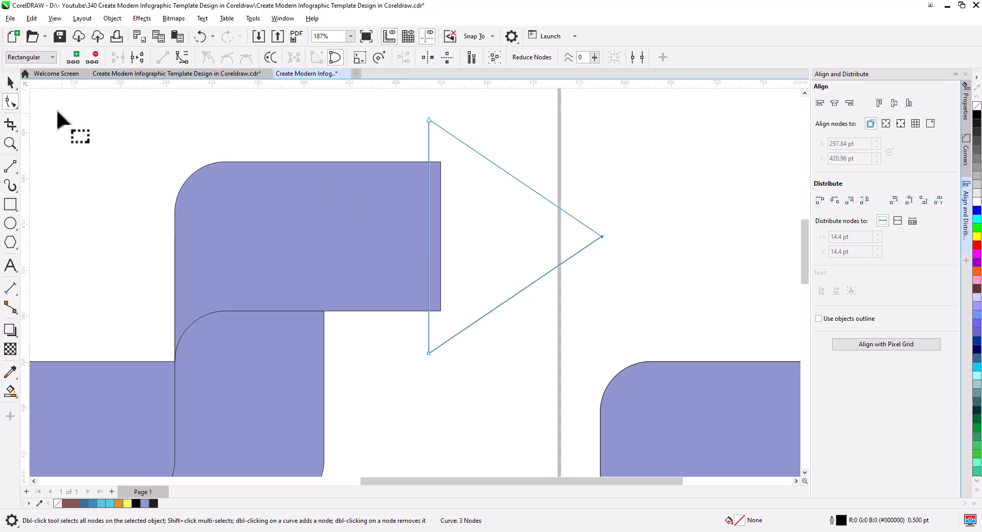
left_click(11, 83)
left_click(168, 146)
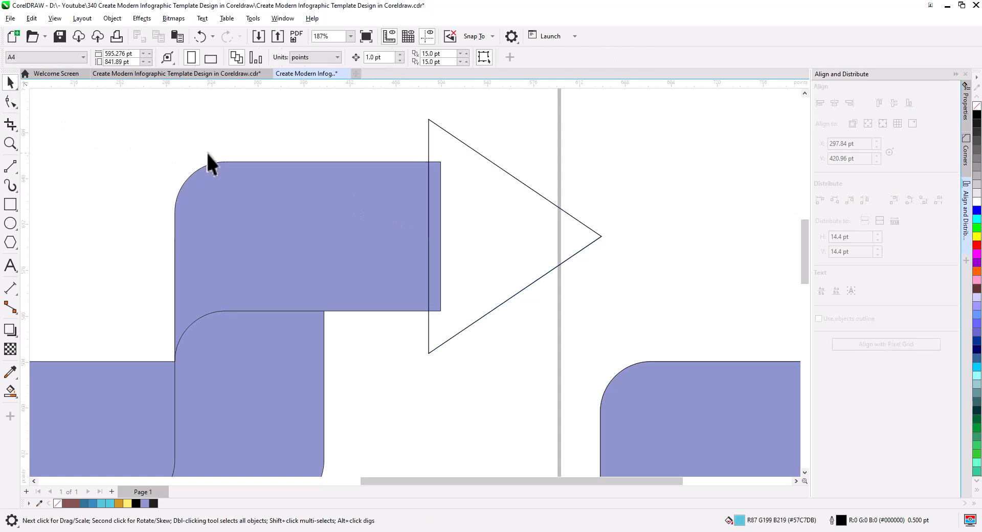
- Fillet the triangle's two left corners with a 13 pt radius
left_click(438, 129)
left_click(11, 102)
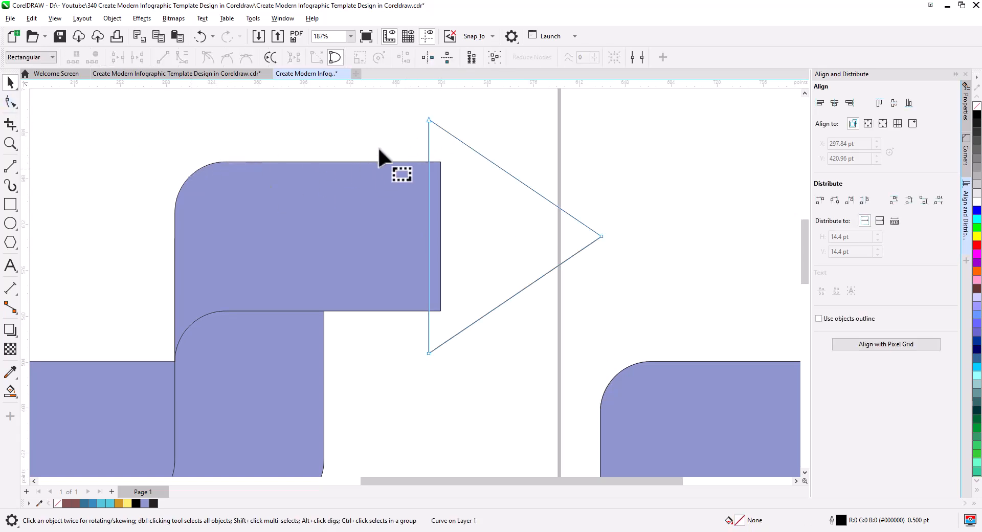
left_click_drag(450, 376, 398, 332)
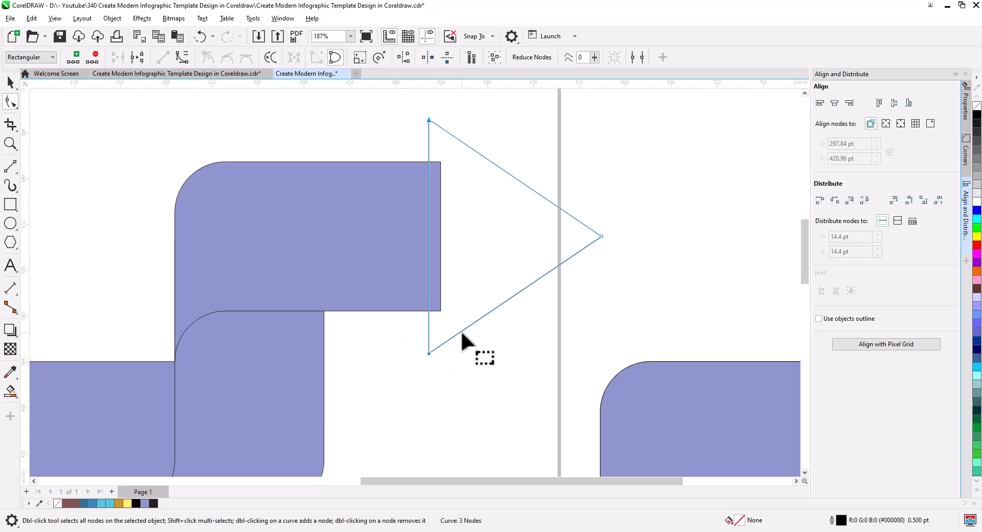
left_click(966, 154)
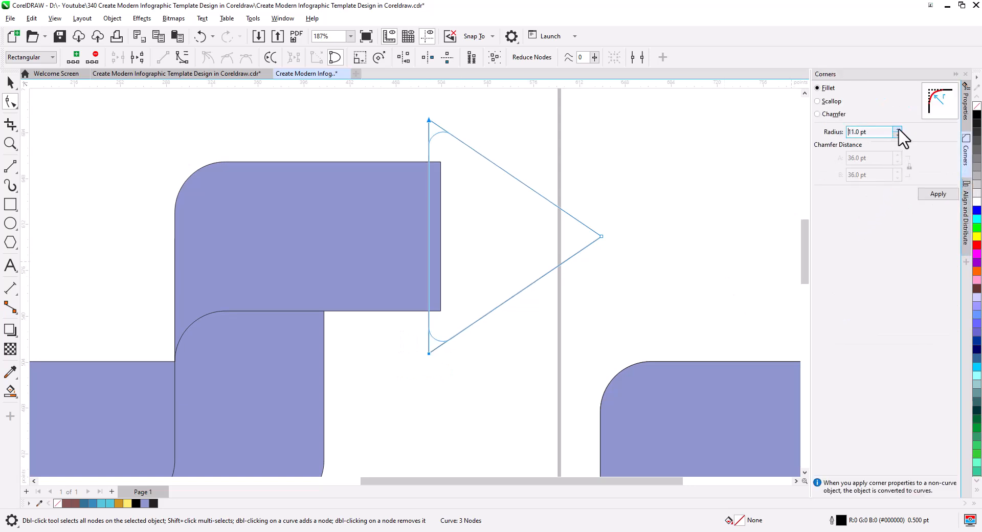
left_click(936, 196)
- Fillet the triangle's right tip with a 7 pt radius and move the triangle left over the ribbon's end
left_click(601, 236)
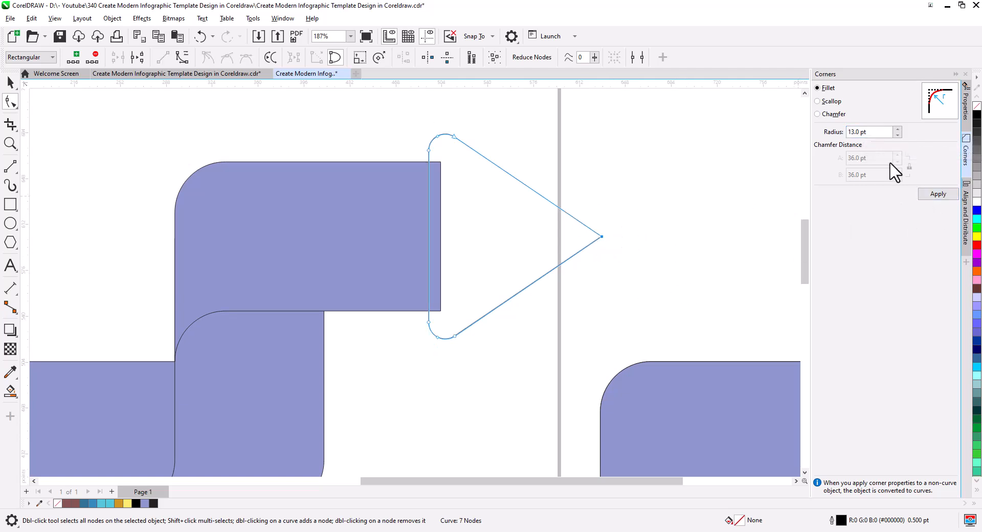
left_click(897, 135)
left_click(897, 135)
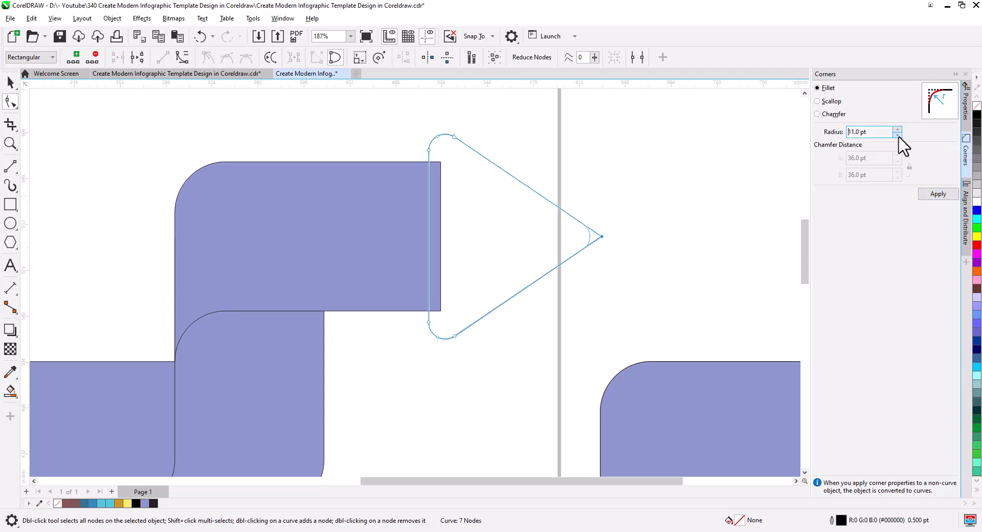
left_click(931, 194)
left_click(11, 83)
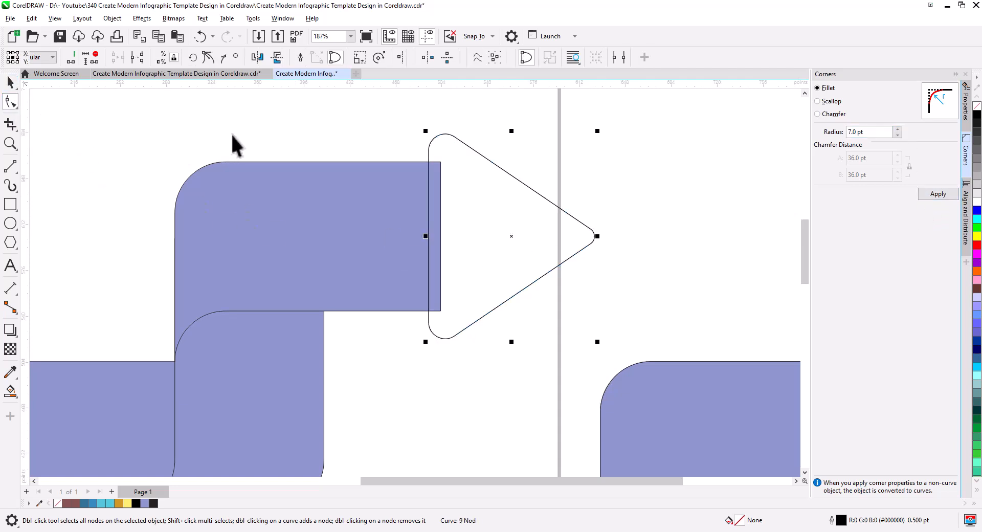
left_click(254, 156)
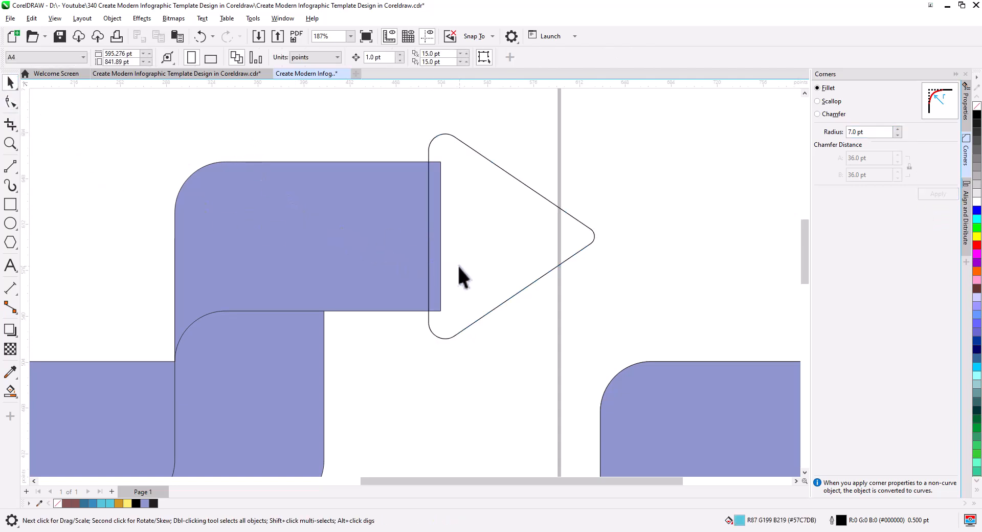
left_click_drag(457, 265, 443, 265)
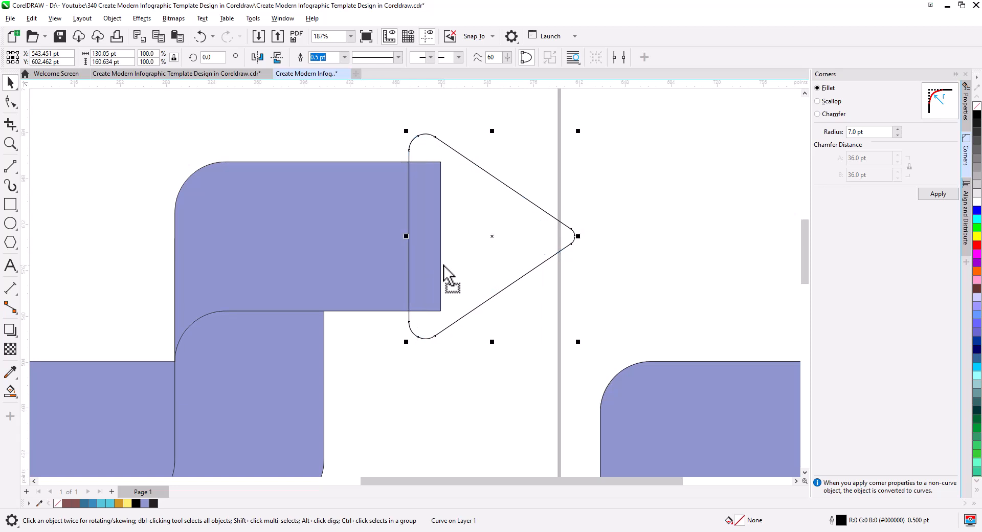
- Weld the rounded triangle to the upper ribbon piece to form a single arrow shape
left_click(332, 260, "shift")
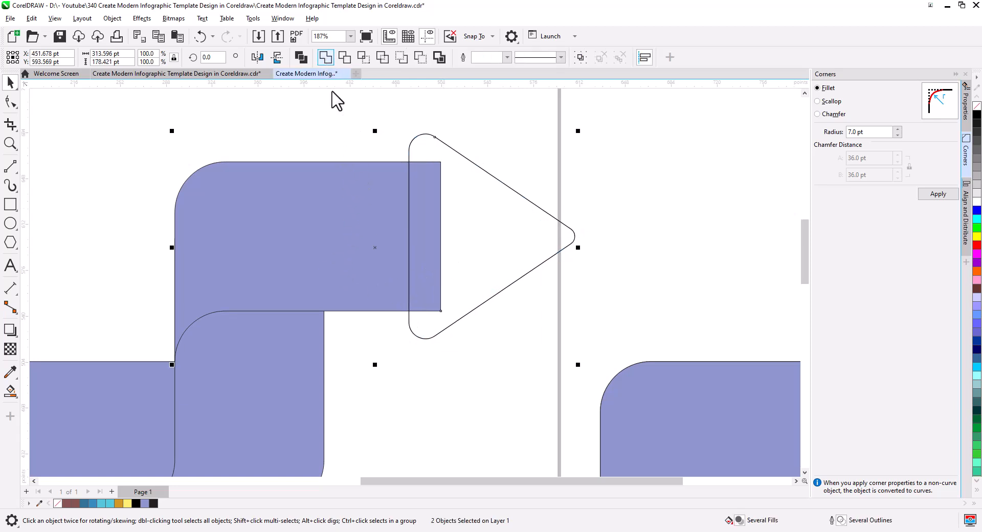
left_click(325, 57)
key("Escape")
- Move the leftover construction shapes beside the page farther to the right, away from the finished ribbon
scroll(326, 194, "down", 4)
left_click_drag(351, 254, 429, 249)
left_click_drag(518, 251, 519, 253)
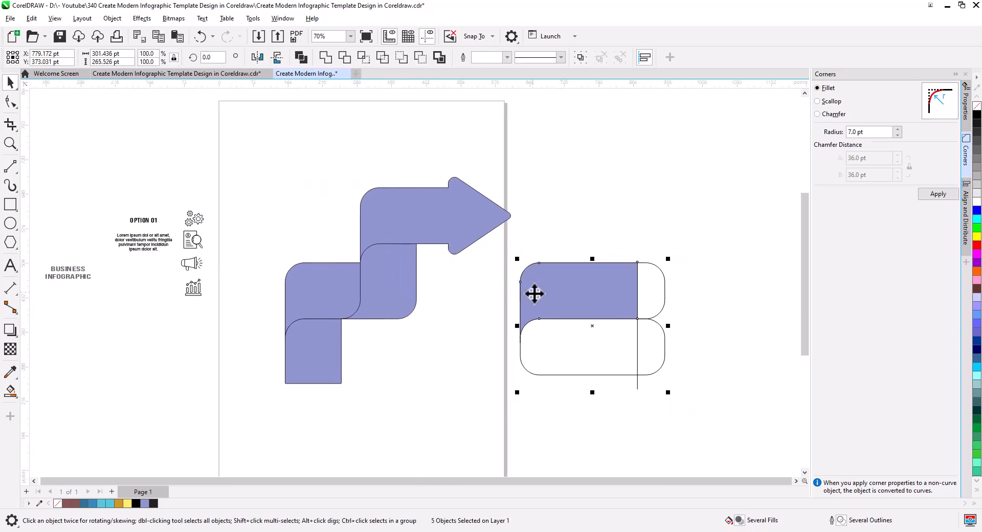
left_click_drag(532, 291, 701, 296)
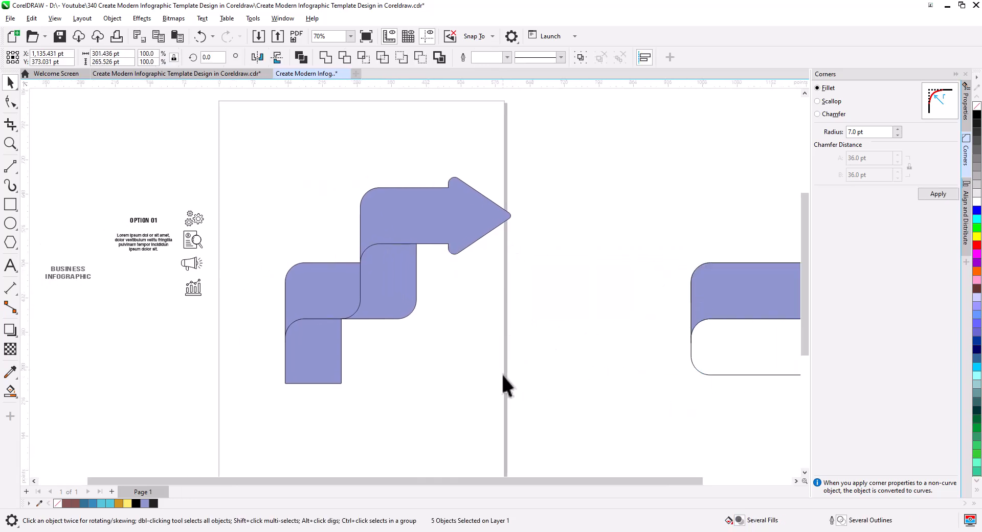
left_click(256, 232)
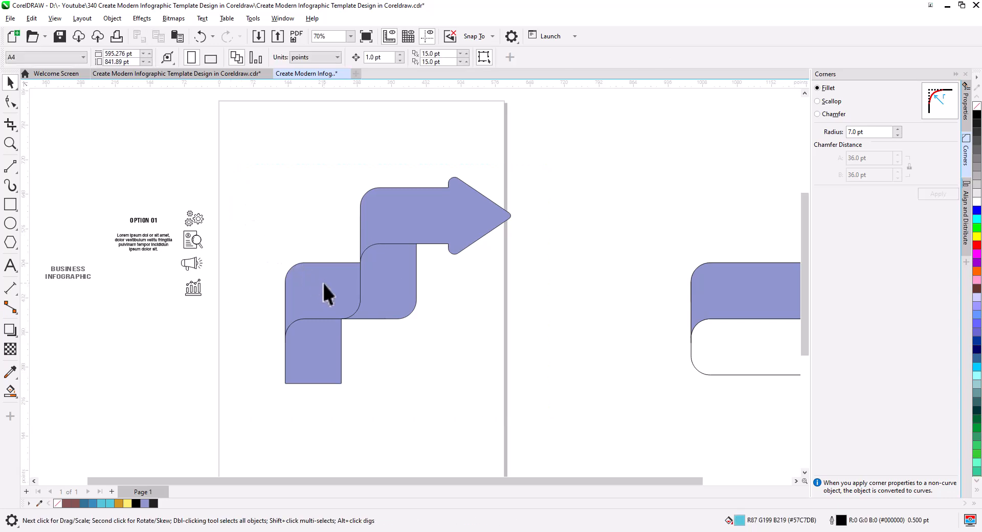
- Apply a linear fountain fill from bottom to top on the lowest ribbon piece using the two reddish-brown document colors
scroll(322, 282, "up", 4)
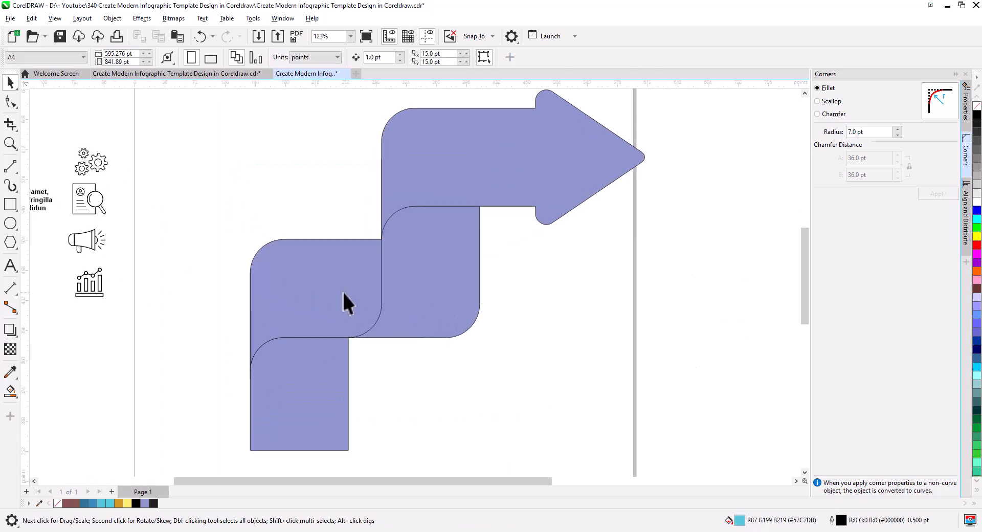
scroll(344, 302, "up", 1)
left_click_drag(343, 296, 338, 278)
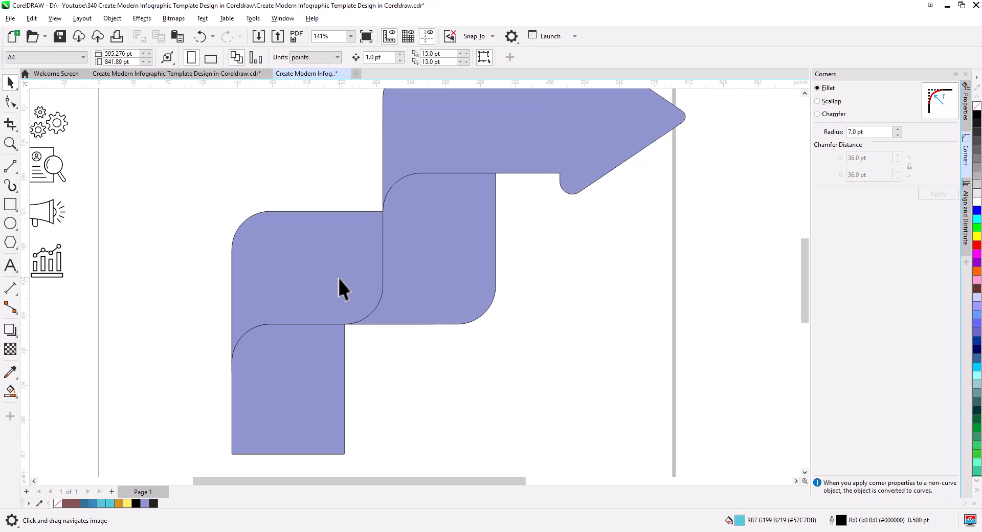
left_click_drag(336, 406, 357, 314)
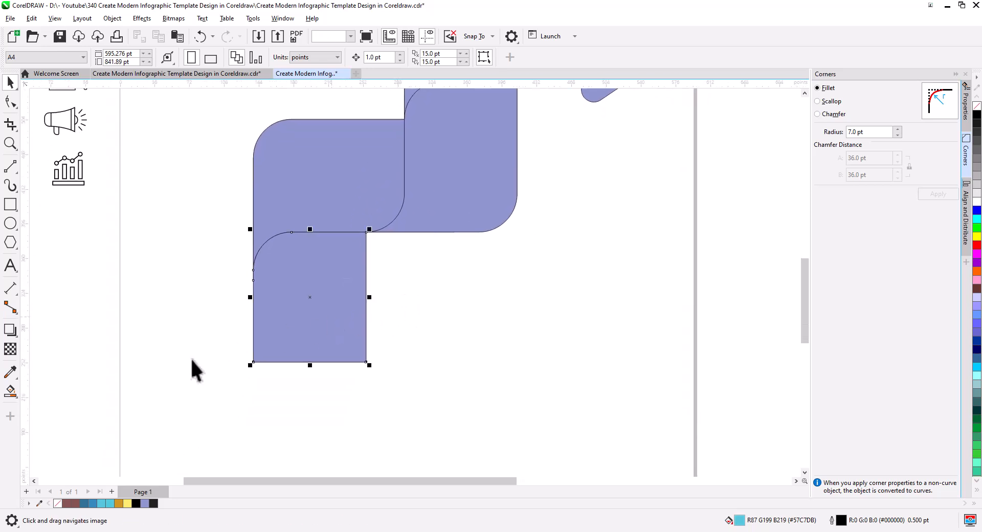
left_click(10, 391)
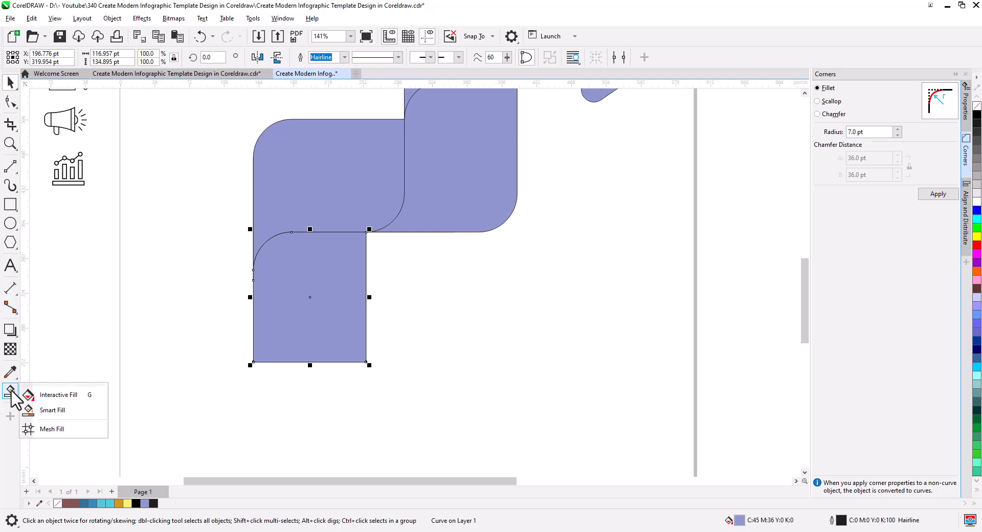
left_click(61, 394)
left_click_drag(301, 358, 300, 233)
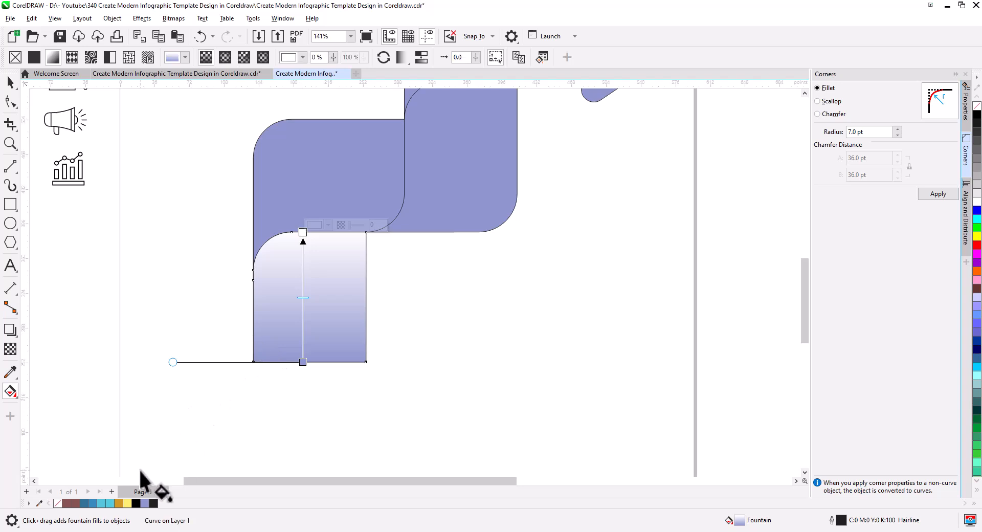
left_click_drag(67, 503, 303, 363)
left_click_drag(98, 481, 302, 232)
- Apply a dark-to-light blue left-to-right fountain fill to the second ribbon piece and a bottom-to-top cyan fountain fill to the third
scroll(358, 394, "up", 3)
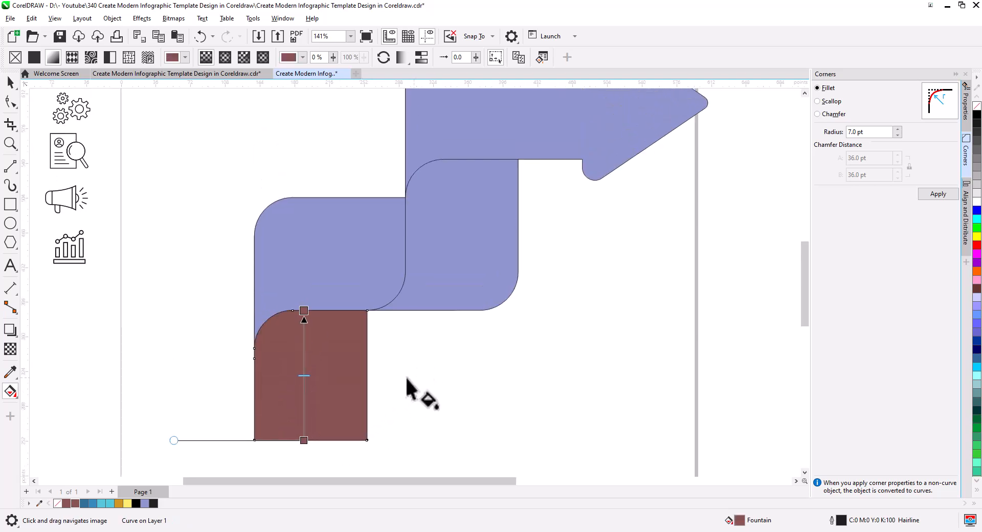
left_click(254, 265)
left_click_drag(254, 264, 405, 265)
left_click_drag(88, 503, 406, 267)
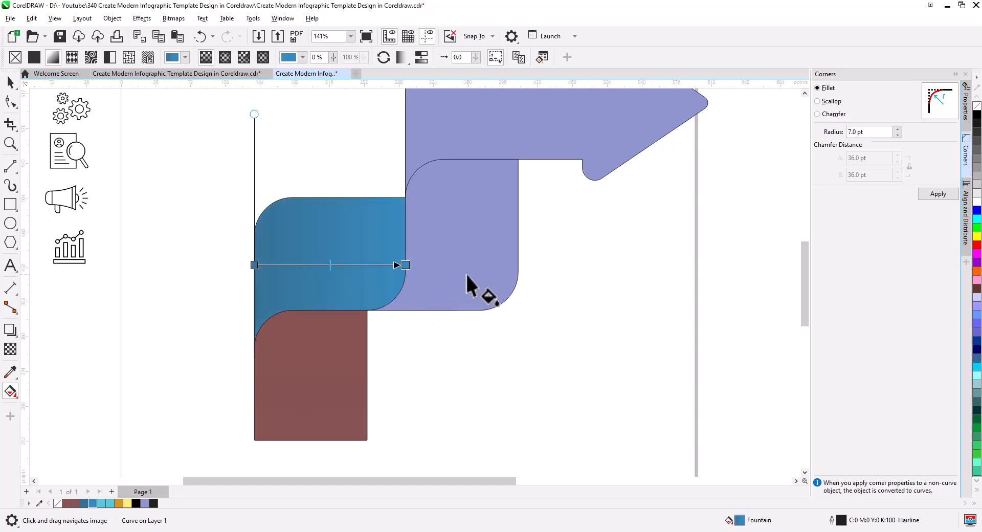
left_click_drag(454, 309, 454, 159)
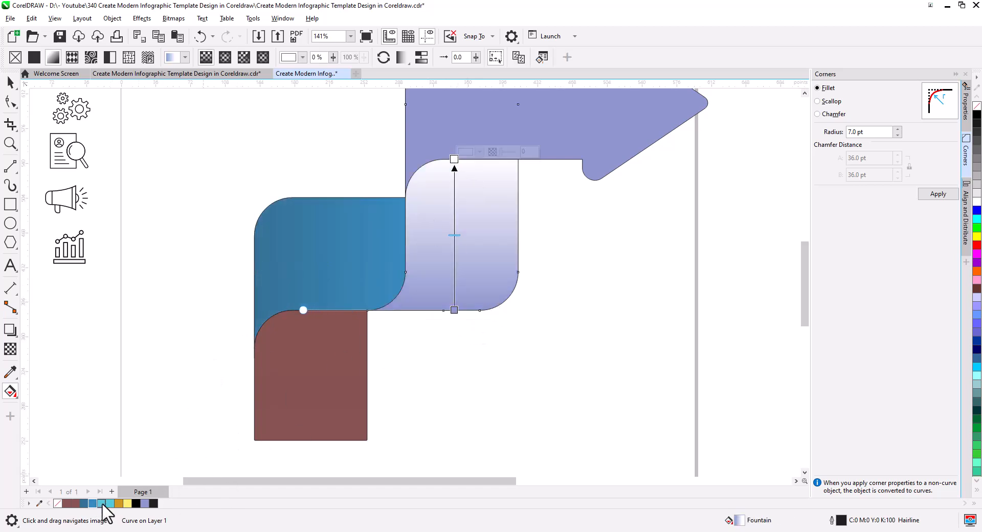
left_click_drag(102, 503, 454, 159)
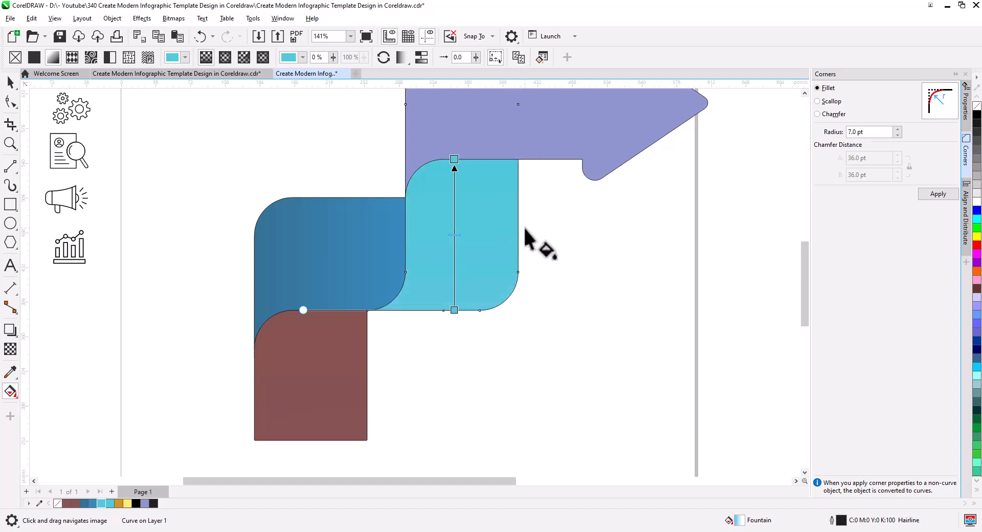
- Apply a left-to-right fountain fill to the arrow piece, from golden orange to light yellow at the tip
scroll(526, 241, "up", 3)
left_click(373, 256)
left_click_drag(374, 257, 673, 256)
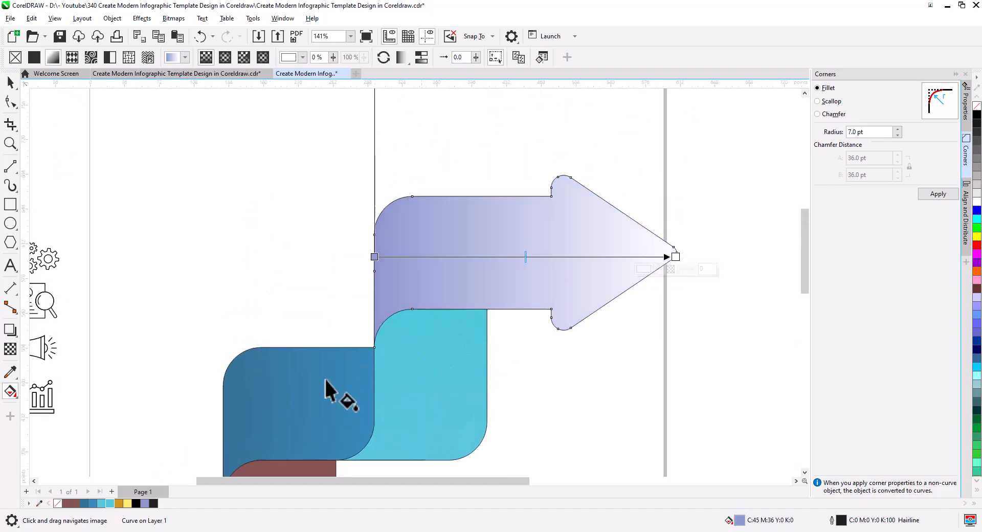
left_click_drag(122, 503, 355, 338)
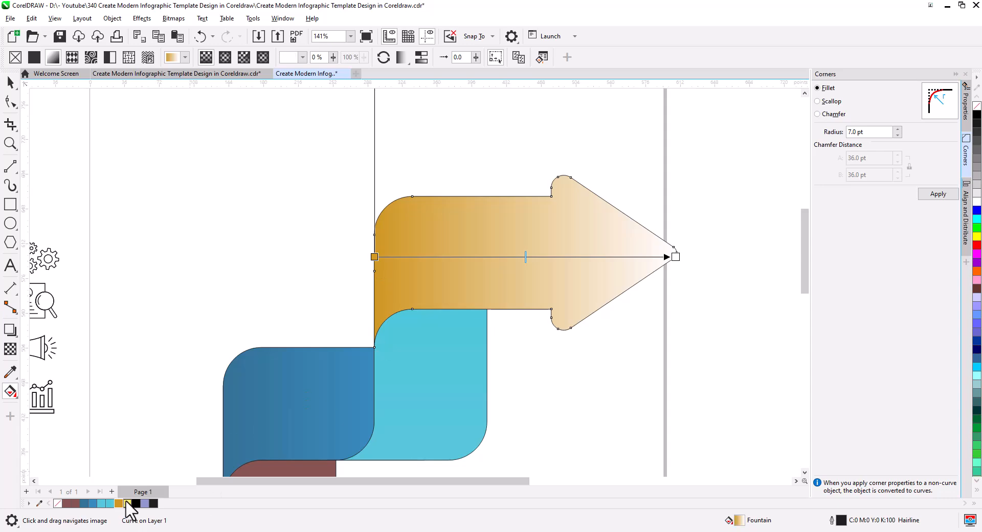
left_click_drag(129, 505, 675, 256)
- Select all four colored ribbon pieces and remove their outlines
key("space")
scroll(442, 287, "down", 4)
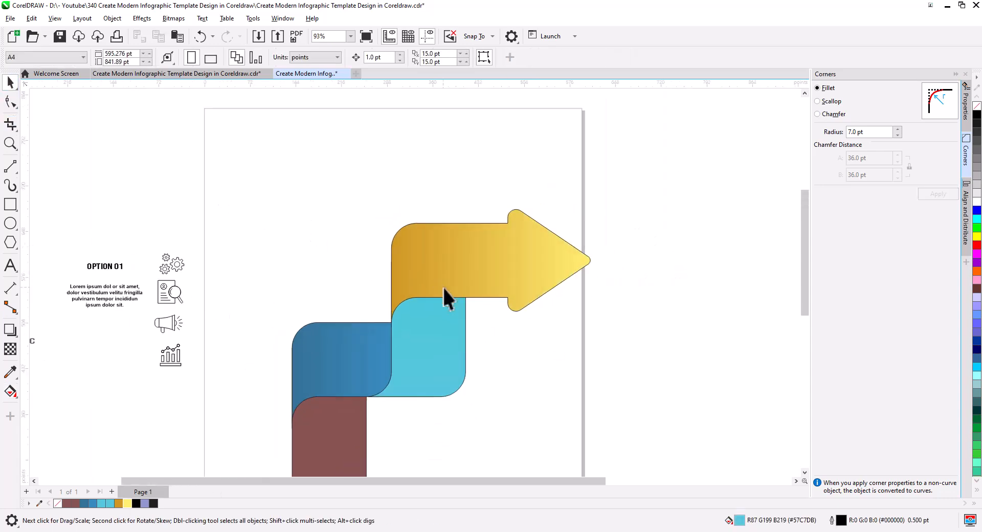
left_click_drag(515, 362, 314, 172)
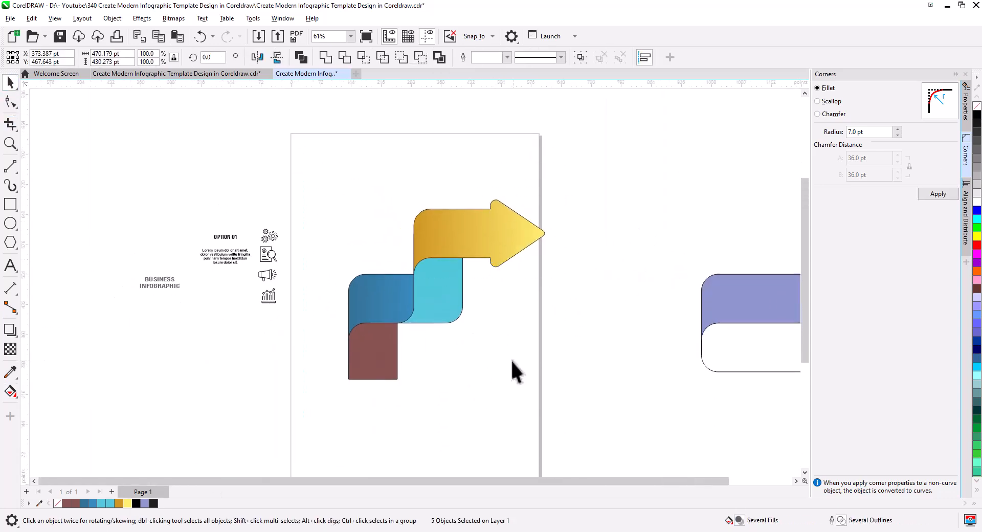
left_click_drag(570, 391, 285, 171)
scroll(412, 345, "up", 3)
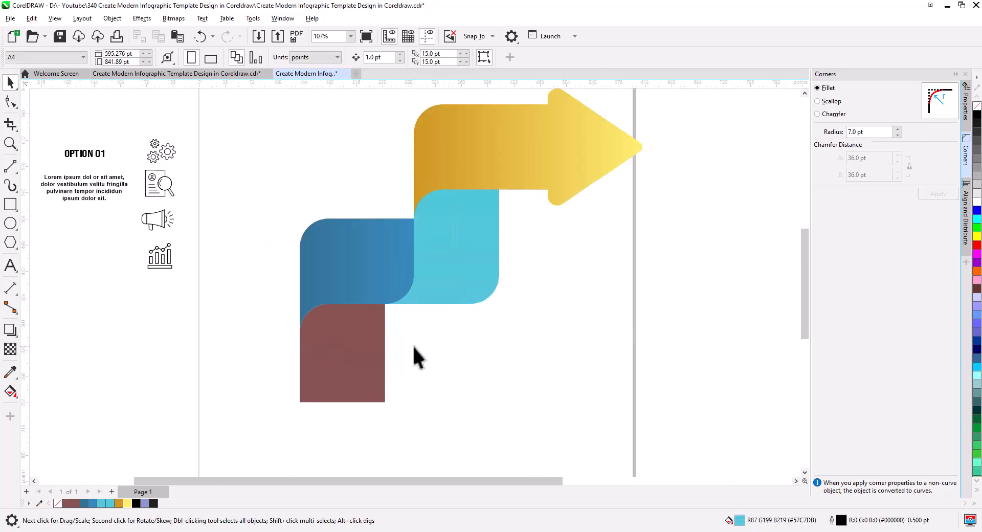
- Draw a two-segment line down the blue piece's left edge, from its rounded upper corner to the brown fold
scroll(413, 343, "up", 5)
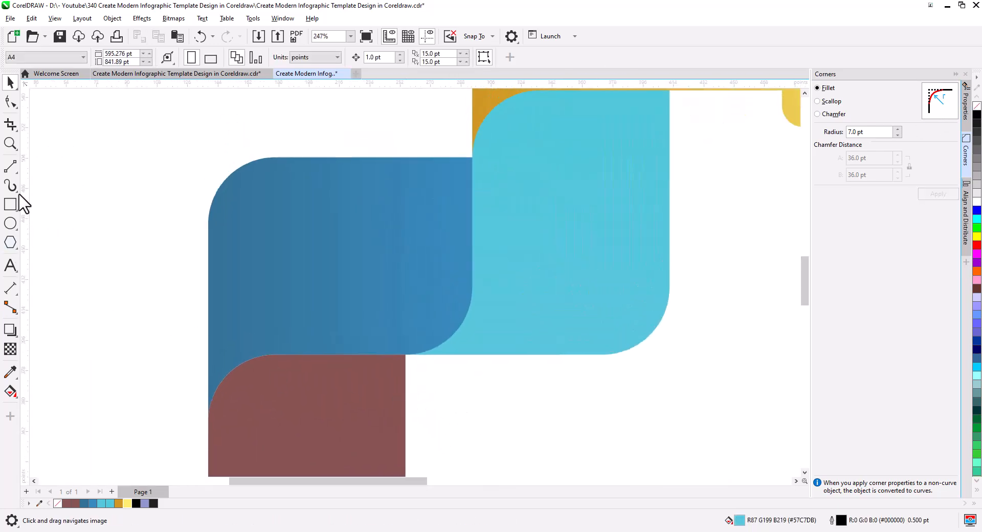
left_click(11, 167)
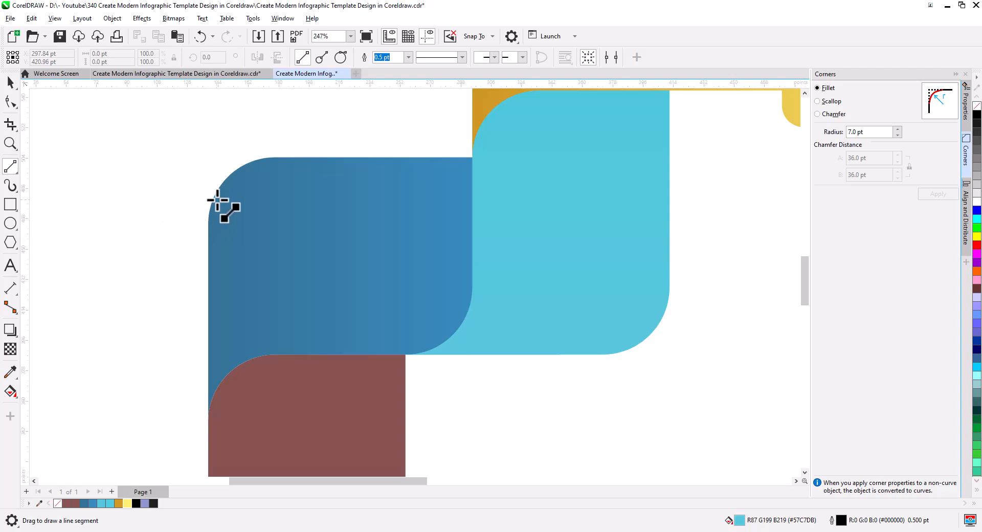
left_click(212, 215)
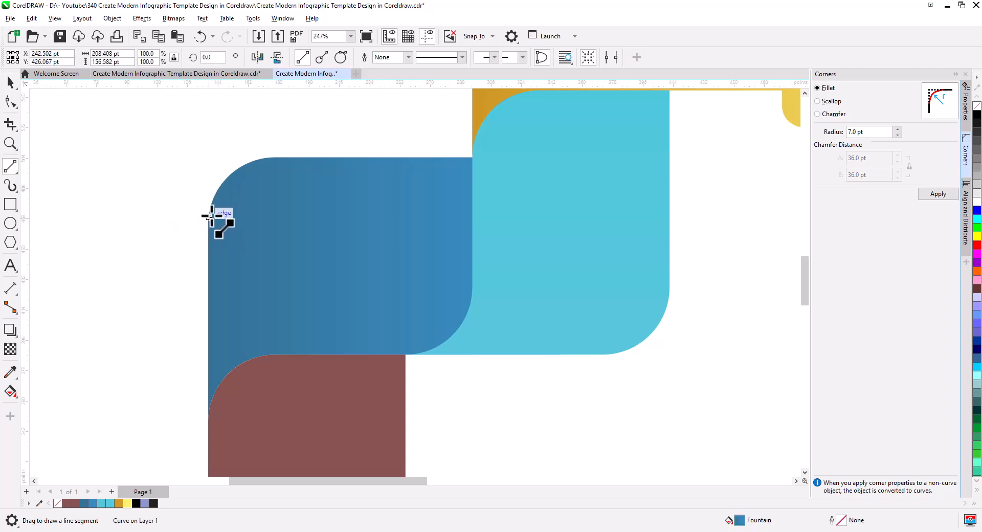
left_click_drag(216, 192, 209, 220)
left_click_drag(208, 220, 210, 410)
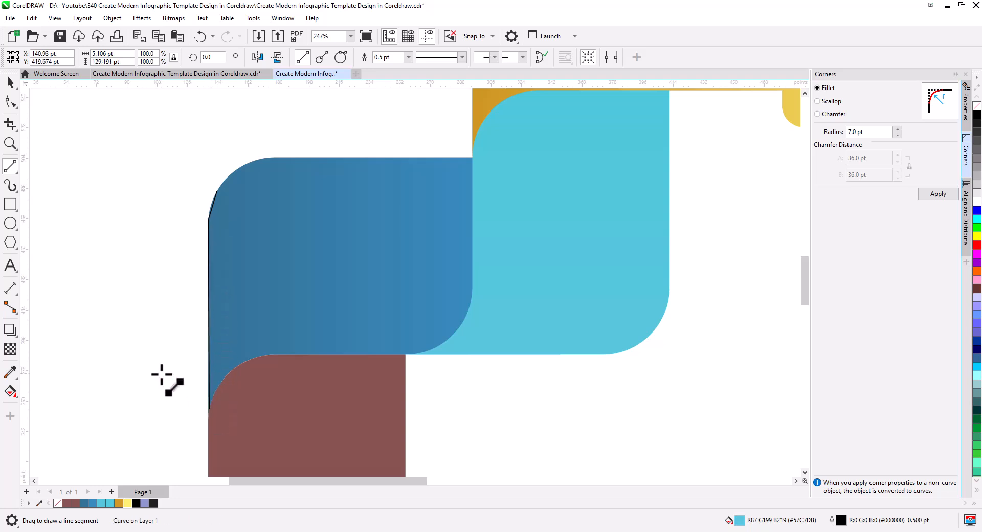
- Convert the line's segments to curves and bend the upper one to follow the blue piece's rounded corner
left_click(11, 102)
left_click(181, 56)
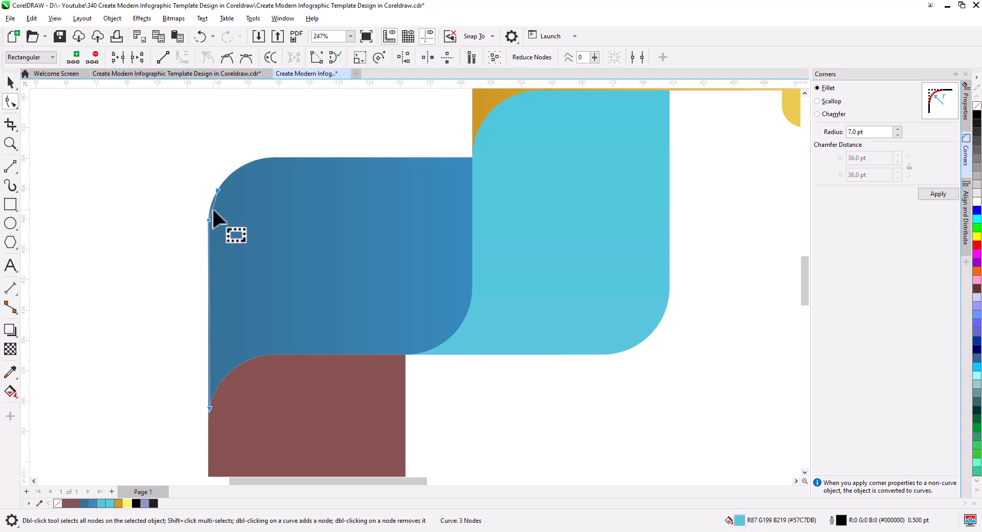
left_click_drag(212, 207, 211, 205)
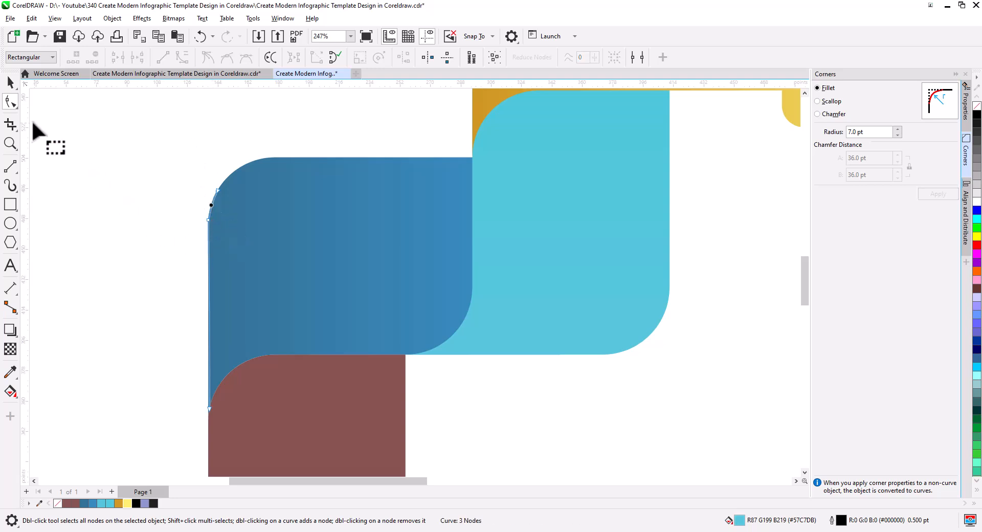
- Set the edge line's outline width to 4 pt and its outline color to white
left_click(12, 84)
left_click(398, 58)
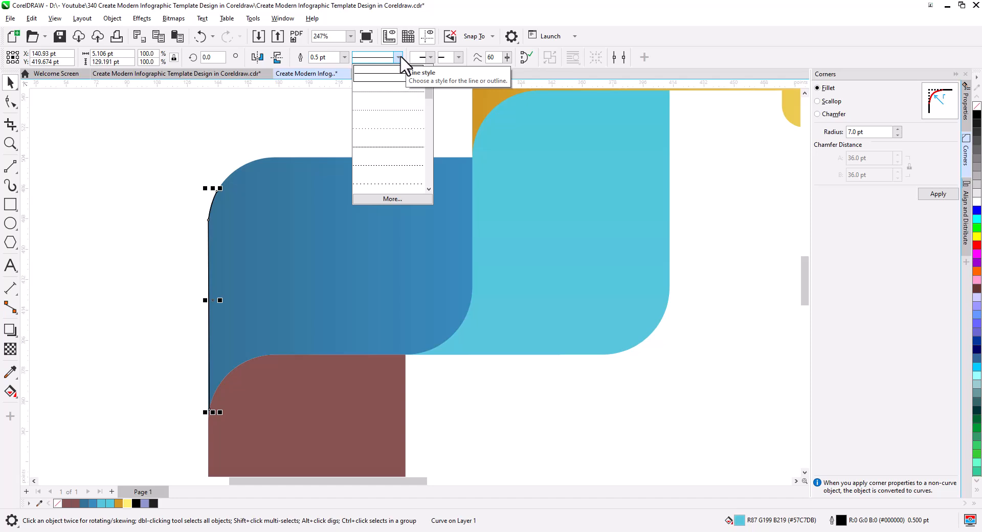
left_click(398, 58)
left_click(344, 57)
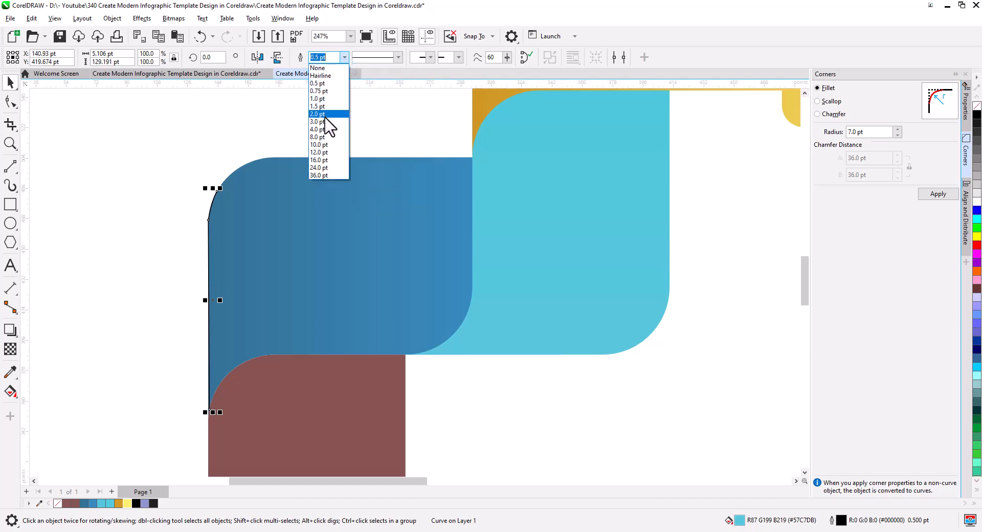
left_click(322, 130)
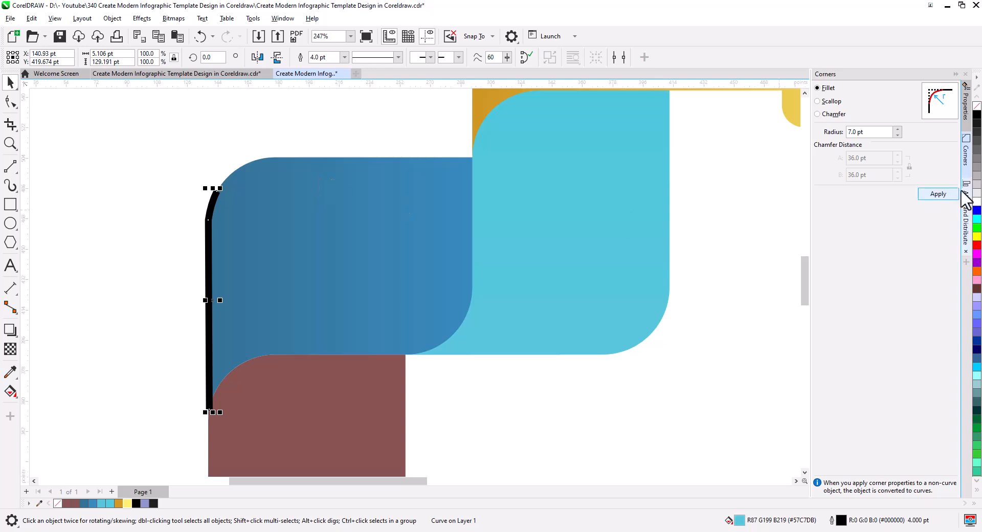
right_click(976, 200)
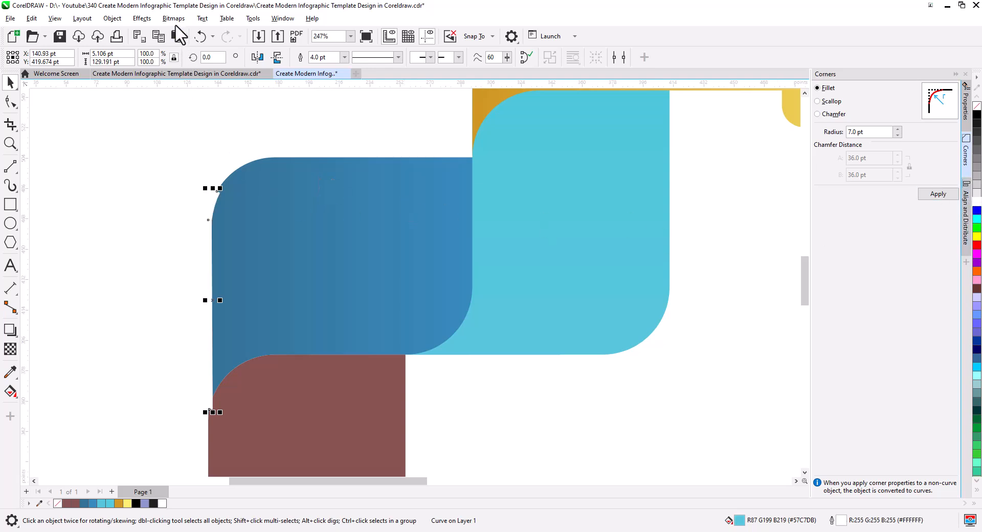
- Apply a Gaussian Blur with a radius of 11.5 pixels to the white edge line
left_click(142, 19)
mouse_move(159, 101)
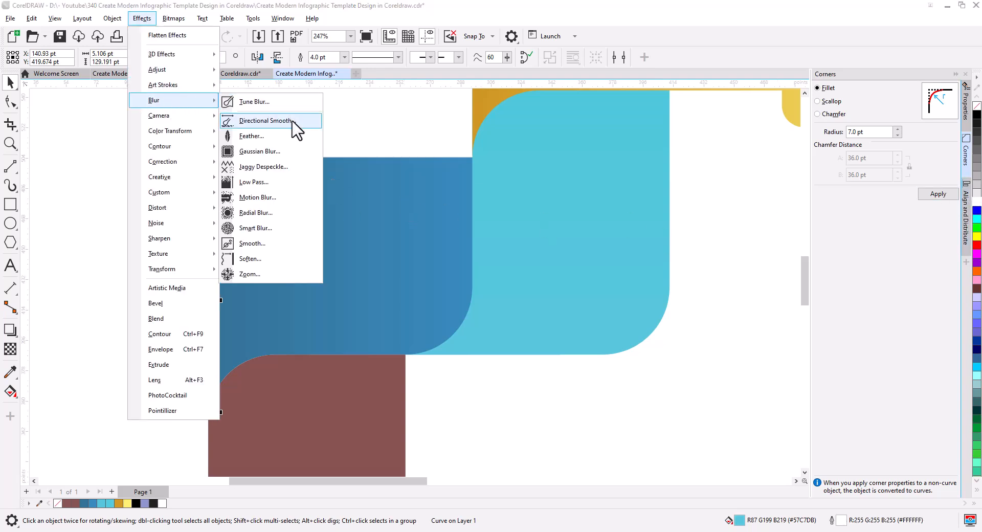
left_click(284, 152)
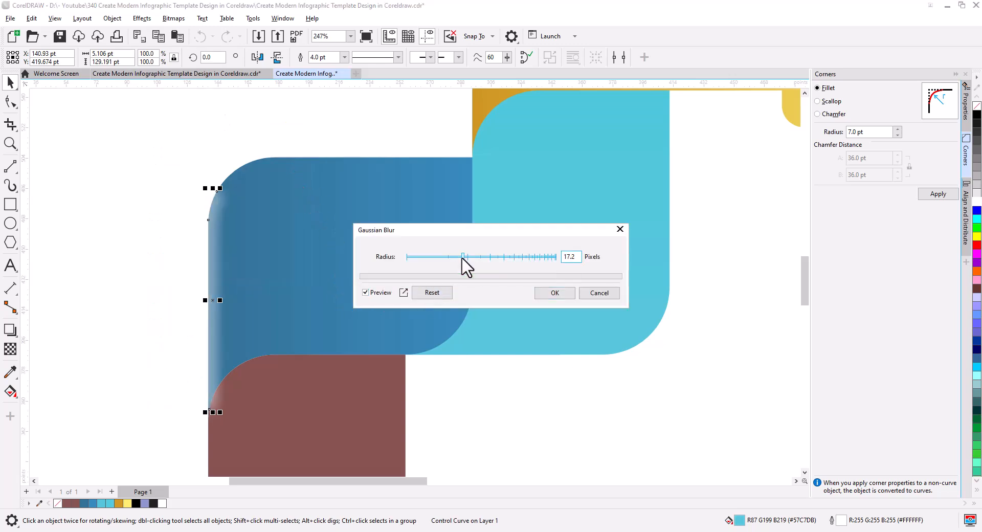
left_click_drag(463, 258, 455, 259)
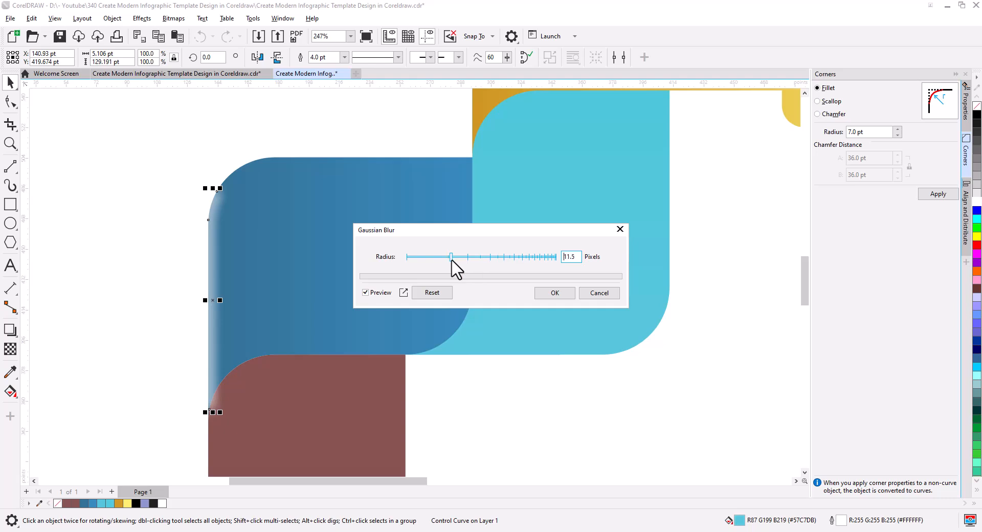
left_click(554, 292)
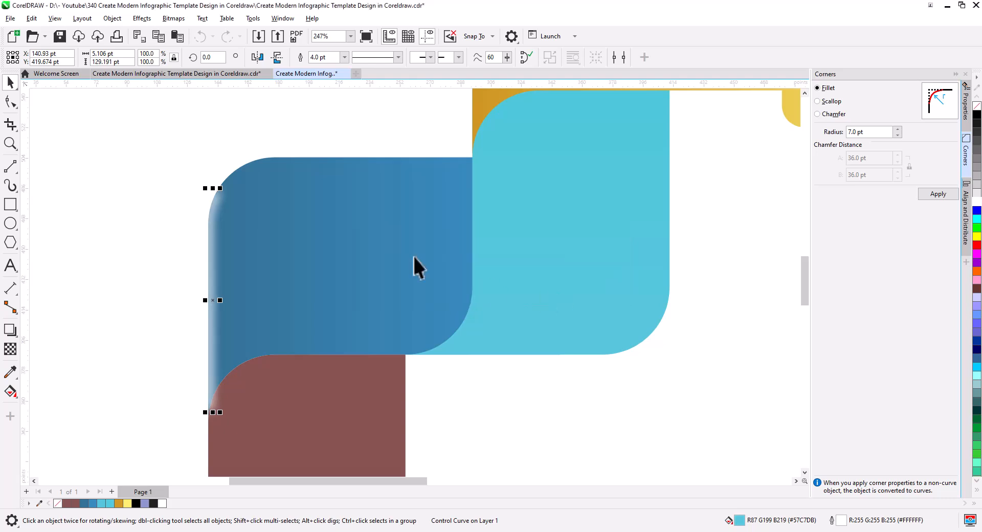
- Set the white edge line's outline width to 10 pt and apply a Gaussian Blur with a radius of 19.6 pixels
left_click(345, 57)
left_click(334, 150)
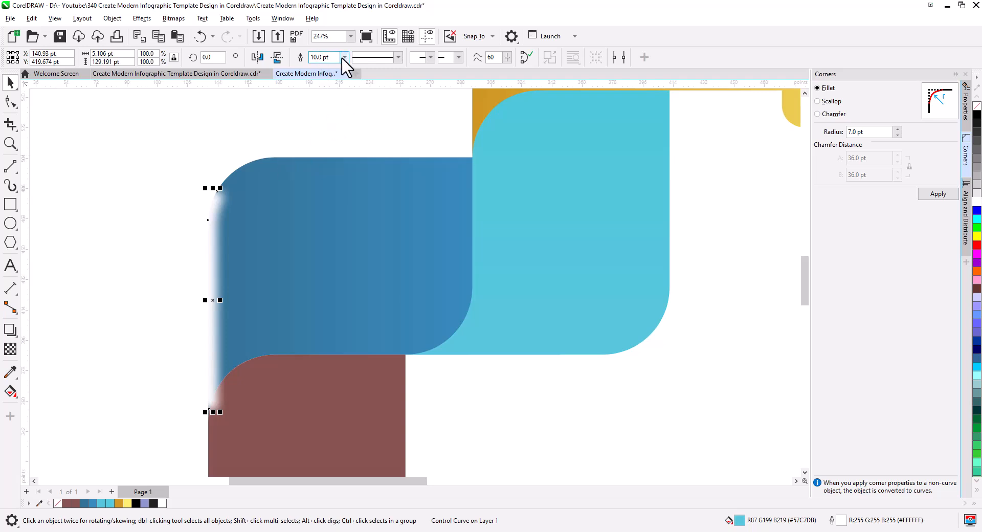
left_click(142, 18)
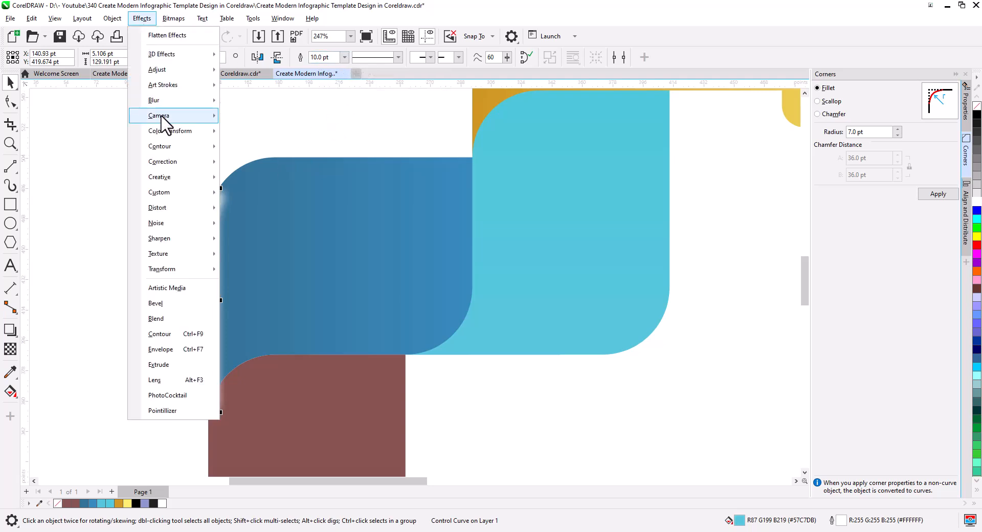
mouse_move(160, 101)
left_click(273, 152)
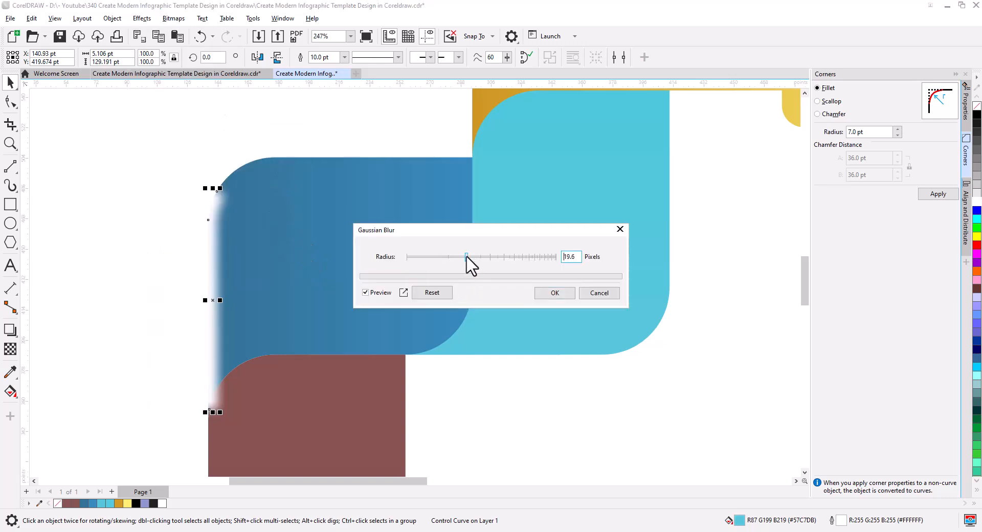
left_click(467, 257)
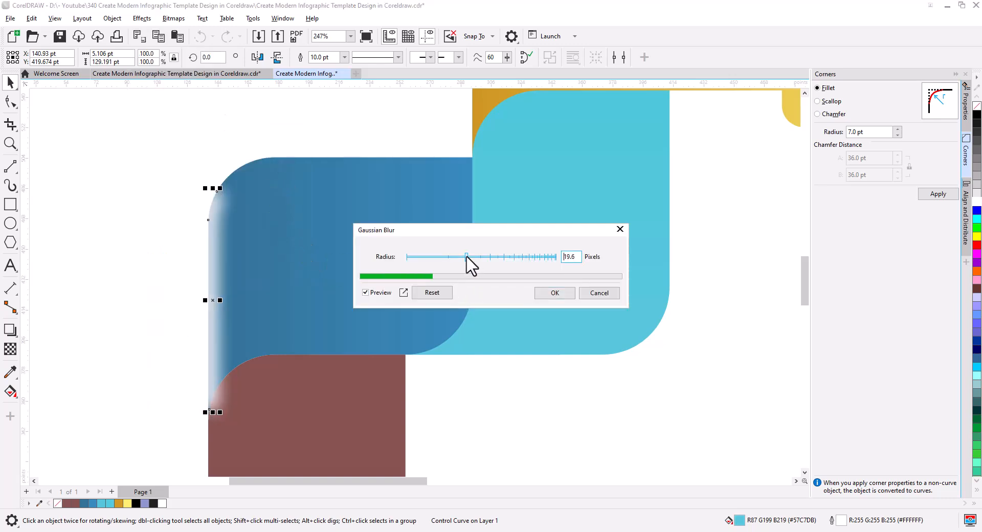
left_click(555, 292)
- Extend the upper end node of the white edge line farther up past the blue piece's rounded corner
left_click(16, 103)
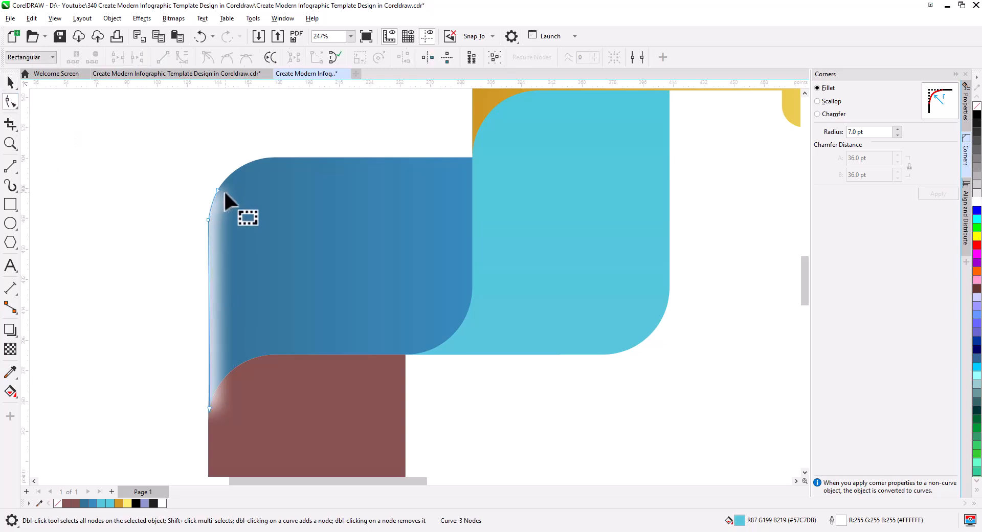
left_click_drag(219, 186, 221, 166)
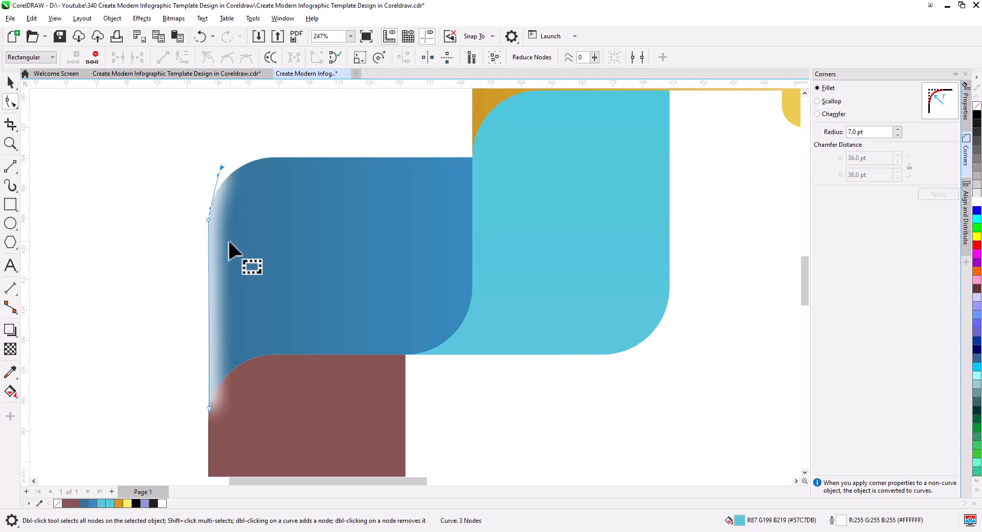
left_click(11, 82)
- Place a copy of the blurred white line over the cyan piece, mirror it, and rotate it to lie horizontally
scroll(195, 241, "down", 2)
left_click_drag(245, 311, 474, 305)
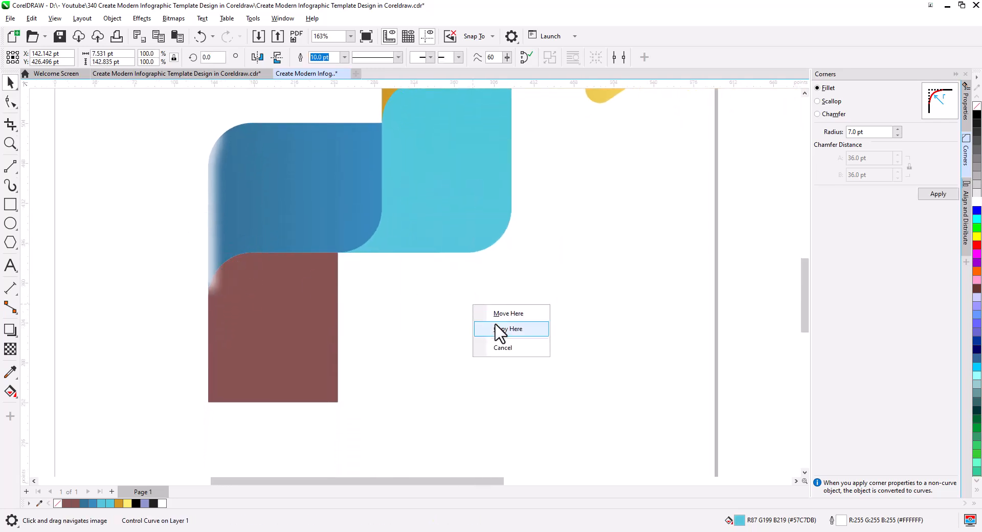
left_click(499, 328)
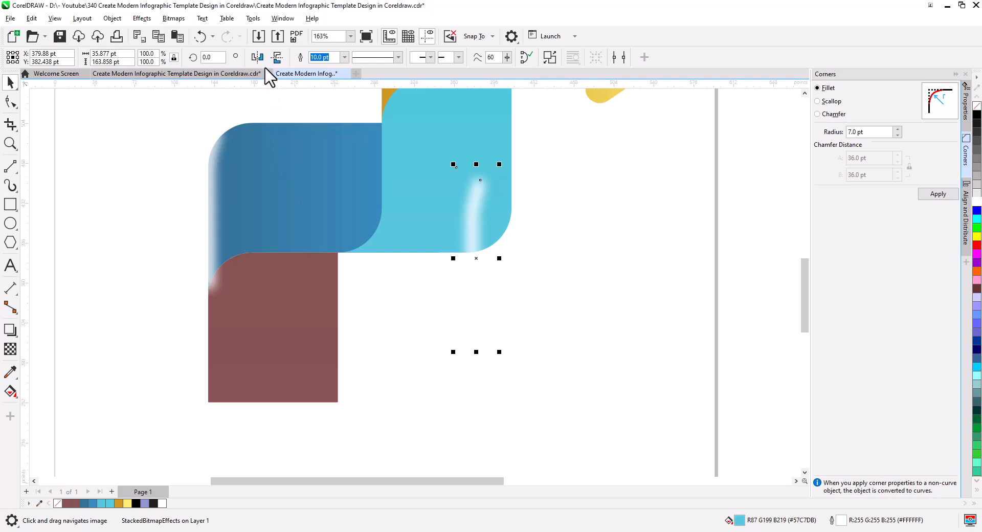
left_click(277, 57)
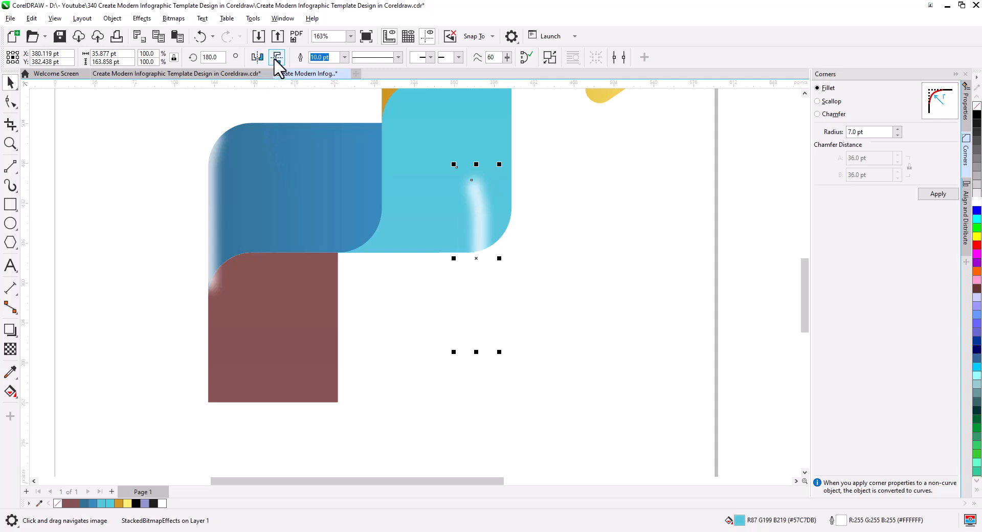
left_click(481, 195)
left_click_drag(498, 164, 549, 277)
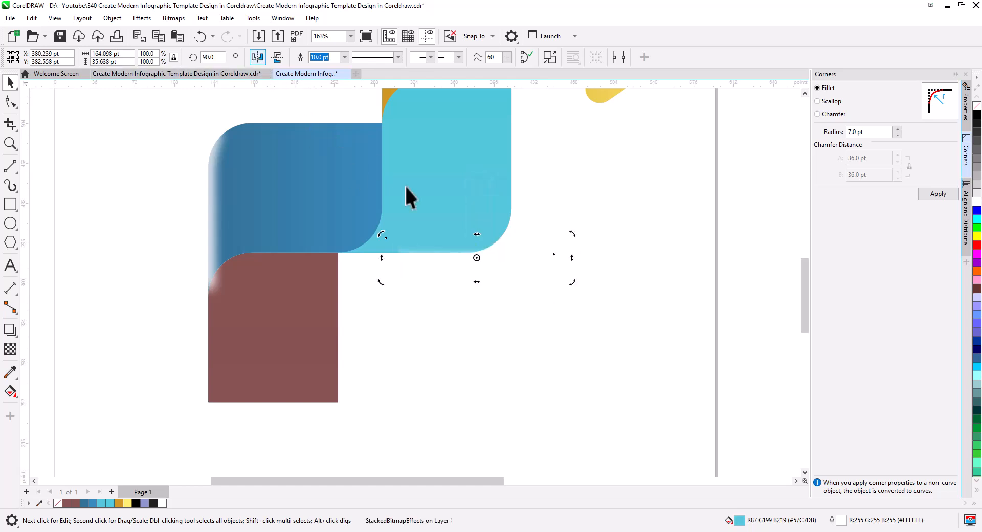
- Move the horizontal highlight onto the cyan piece's lower edge, starting near the blue piece's rounded lower corner
left_click_drag(412, 261, 391, 241)
left_click(393, 240)
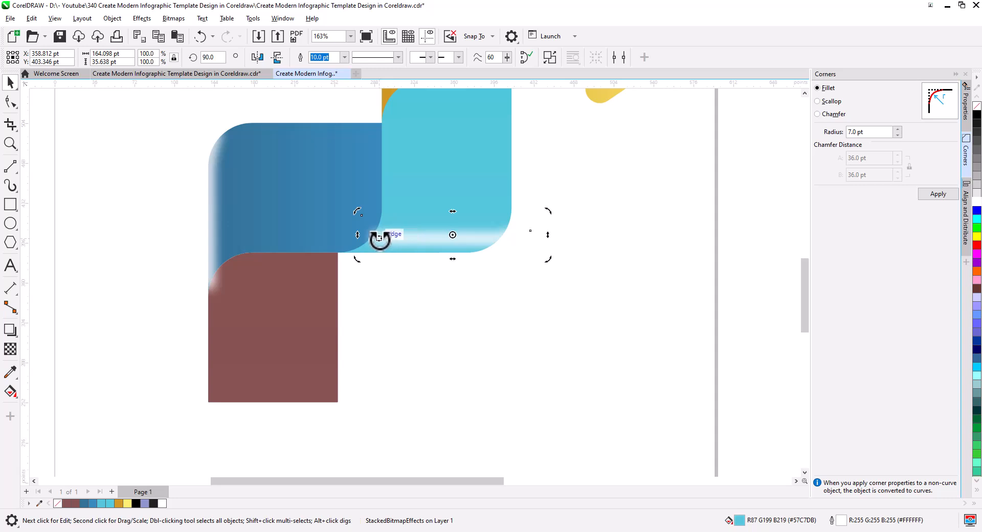
left_click(381, 243)
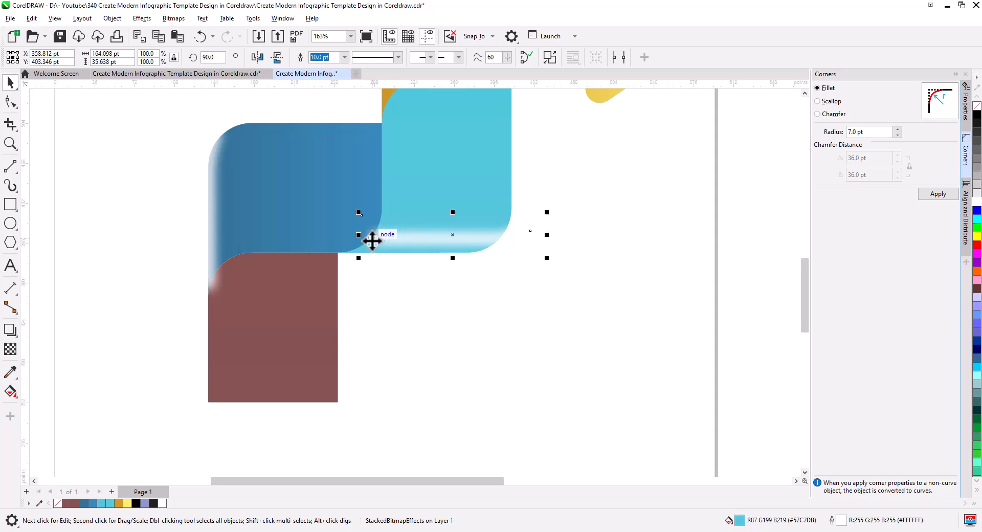
left_click_drag(371, 241, 345, 253)
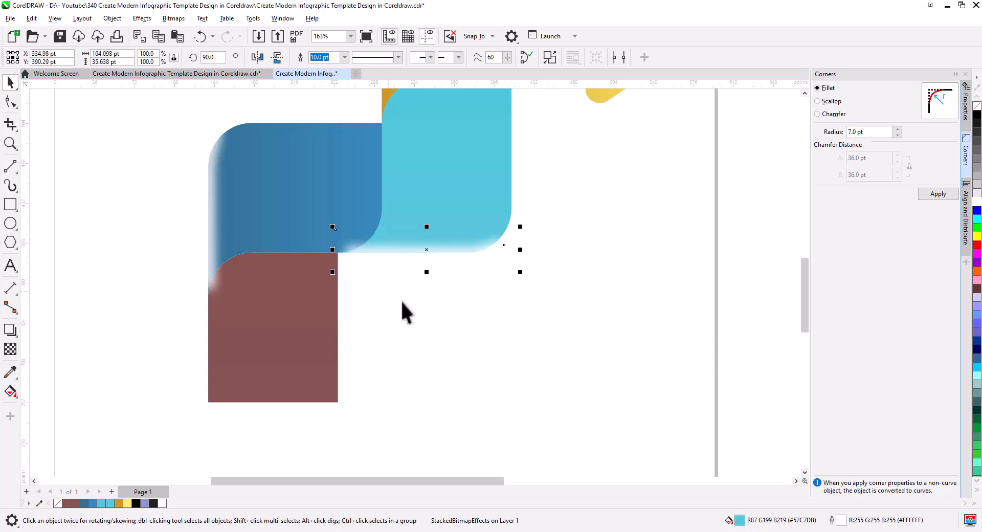
- Copy the blue piece's edge highlight onto the left edge of the yellow arrow, with its lower end at the cyan fold
left_click_drag(486, 306, 458, 450)
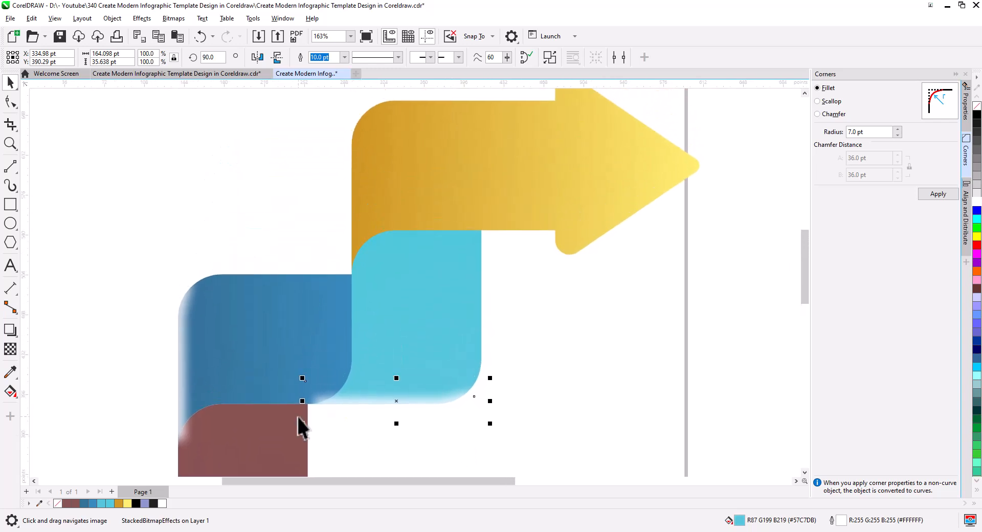
left_click(184, 399)
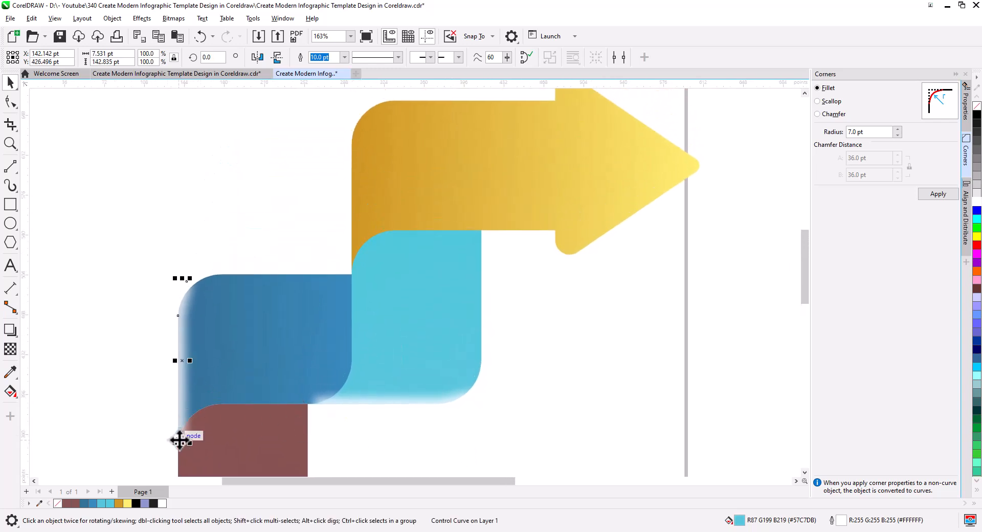
left_click_drag(179, 442, 351, 267)
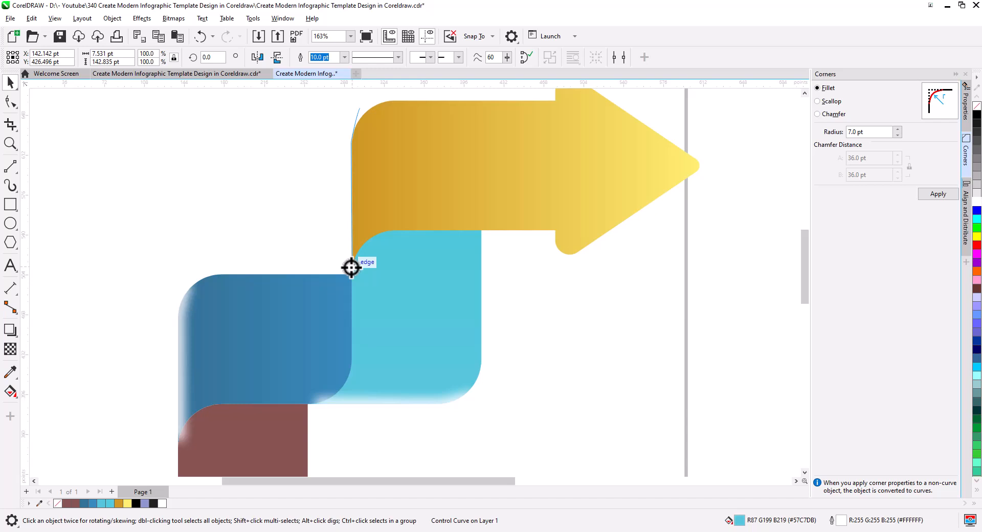
left_click(383, 276)
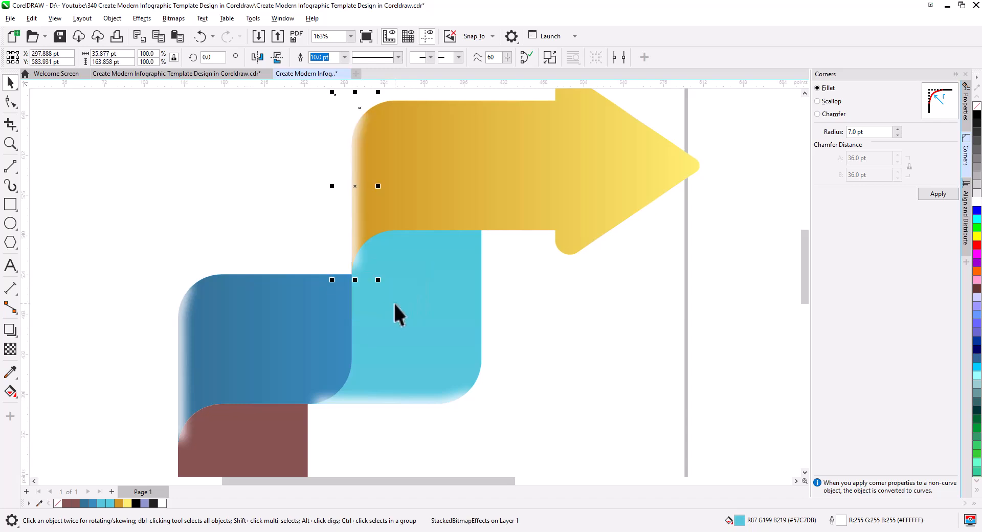
- PowerClip the highlight on the yellow arrow's left edge inside the arrow shape
right_click(353, 239)
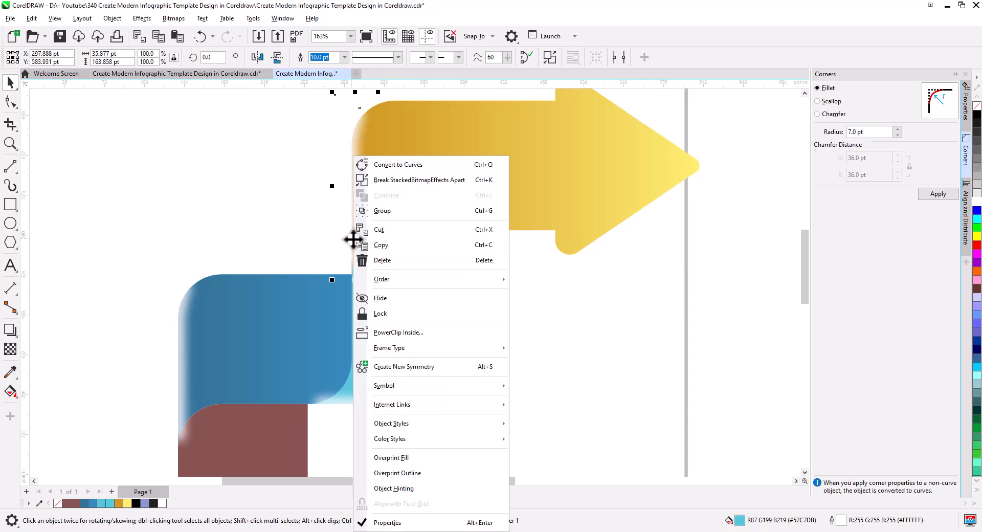
left_click(416, 332)
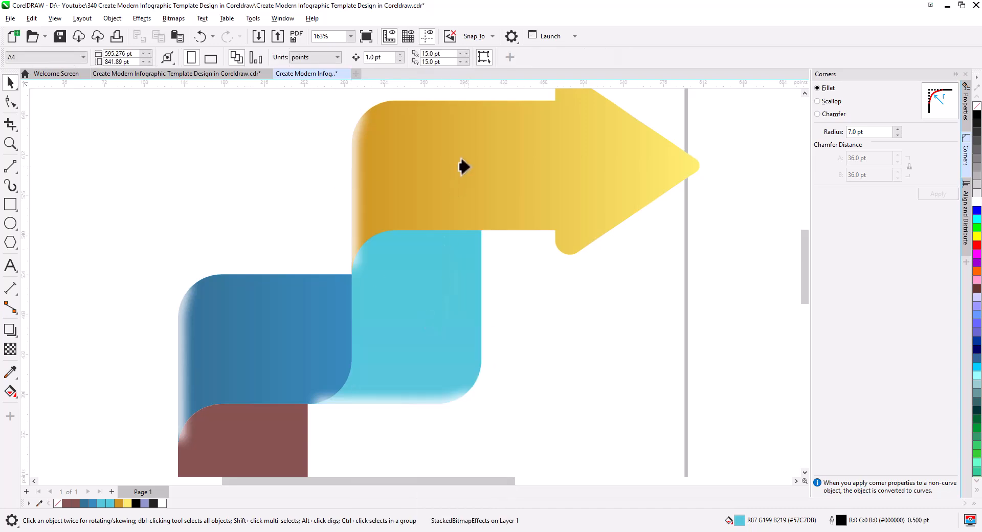
left_click(462, 164)
- PowerClip the horizontal highlight on the lower edge inside the cyan piece
left_click(382, 401)
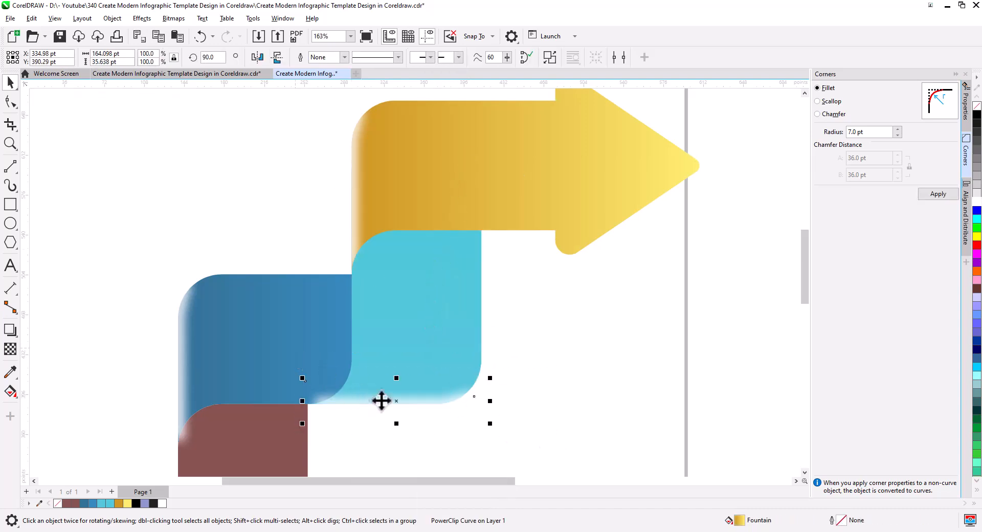
right_click(410, 401)
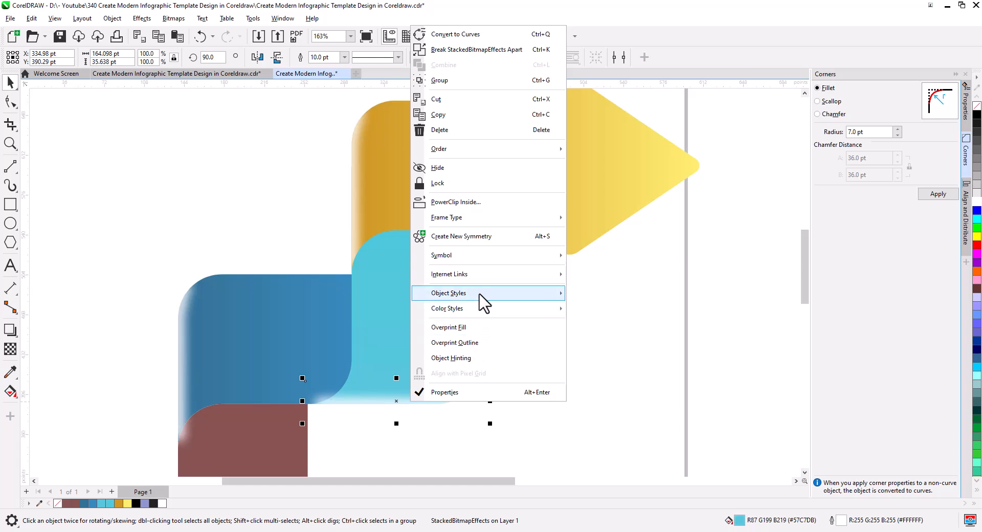
left_click(455, 201)
left_click(430, 324)
- PowerClip the blurred highlight objects on the blue piece's left edge inside the blue piece
left_click_drag(540, 405, 694, 347)
left_click_drag(285, 191, 377, 423)
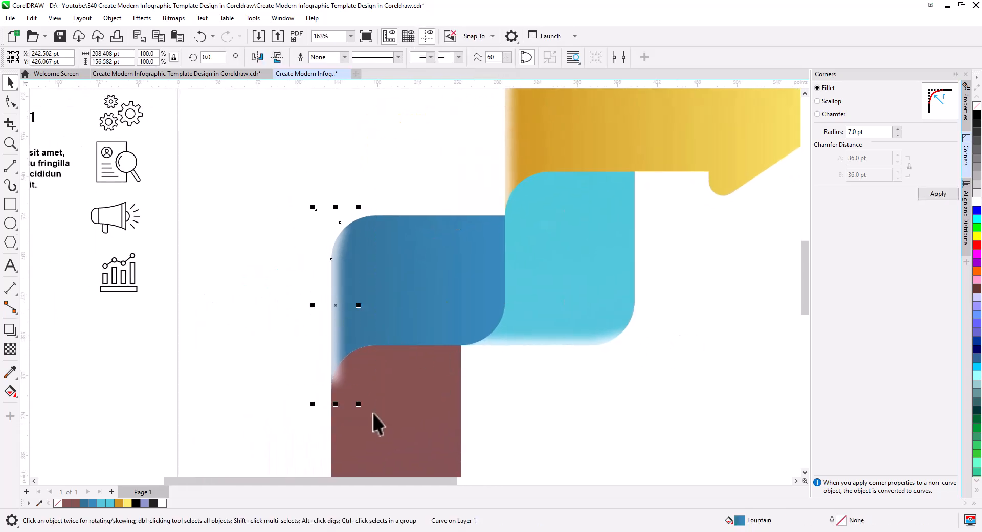
right_click(336, 363)
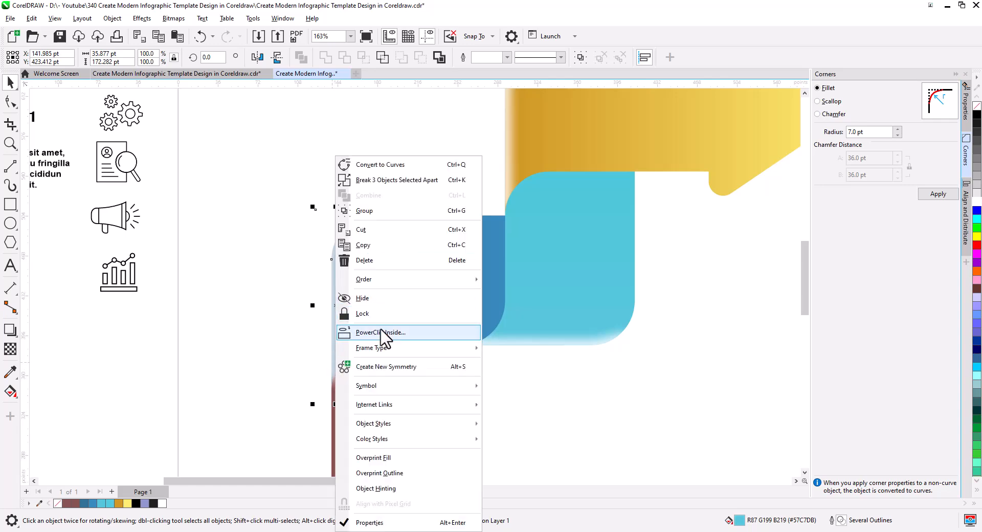
left_click(379, 332)
left_click(457, 341)
left_click(566, 418)
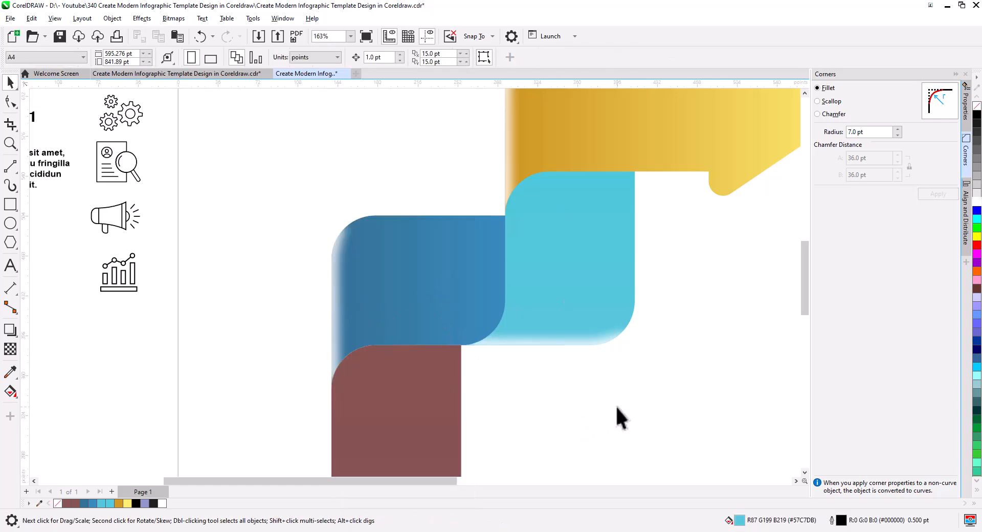
- Lengthen the cyan piece by moving its upper end nodes farther up beneath the yellow arrow
left_click_drag(615, 405, 569, 379)
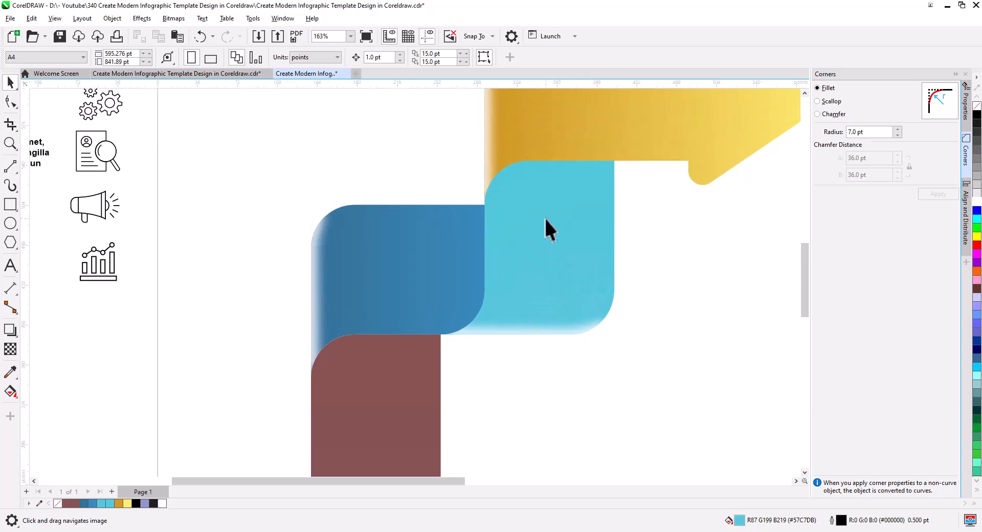
left_click(534, 305)
scroll(547, 305, "down", 2)
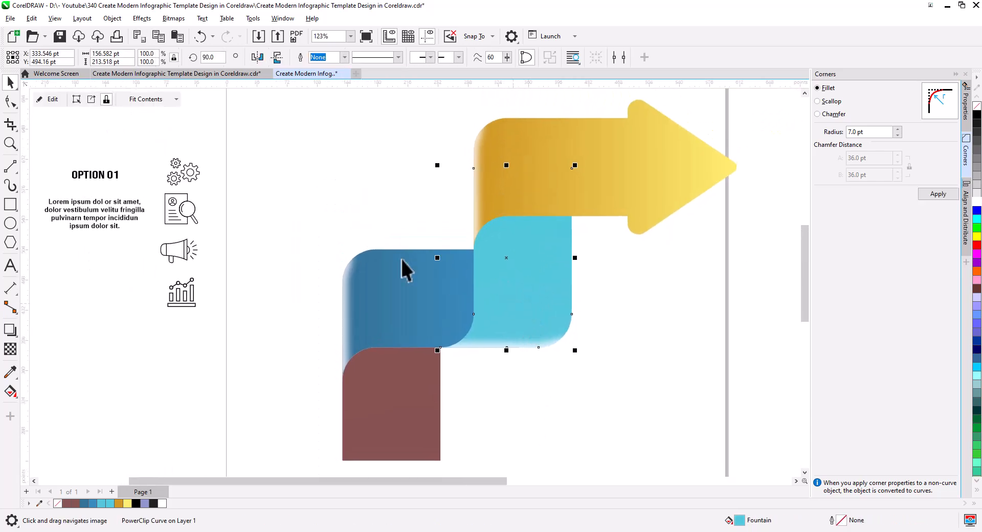
left_click(13, 104)
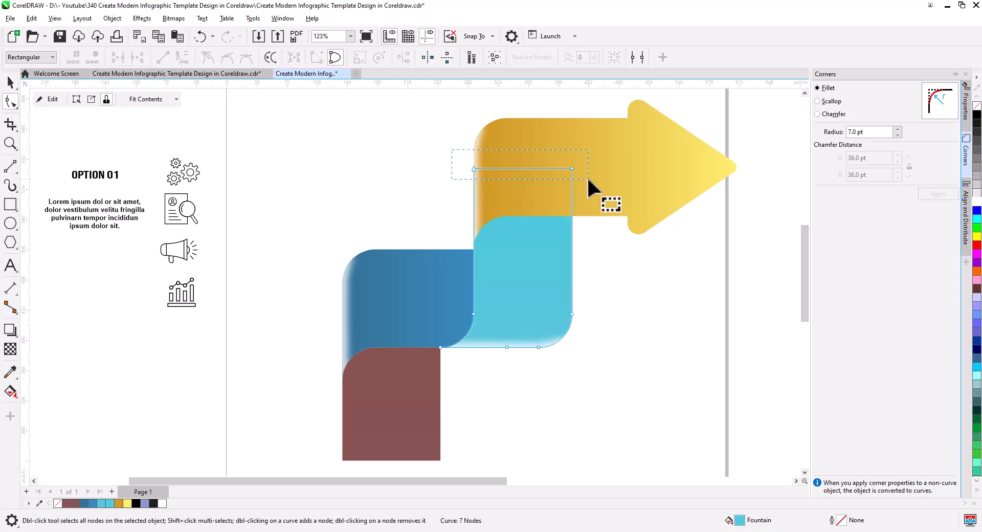
left_click_drag(473, 168, 471, 152)
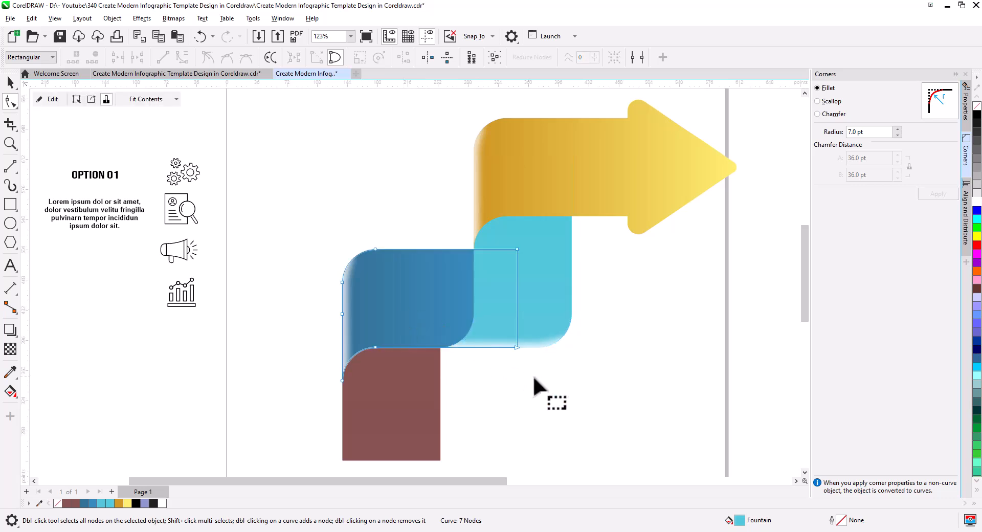
- Lengthen the blue piece by moving its right end nodes farther right beneath the cyan piece
left_click(502, 308)
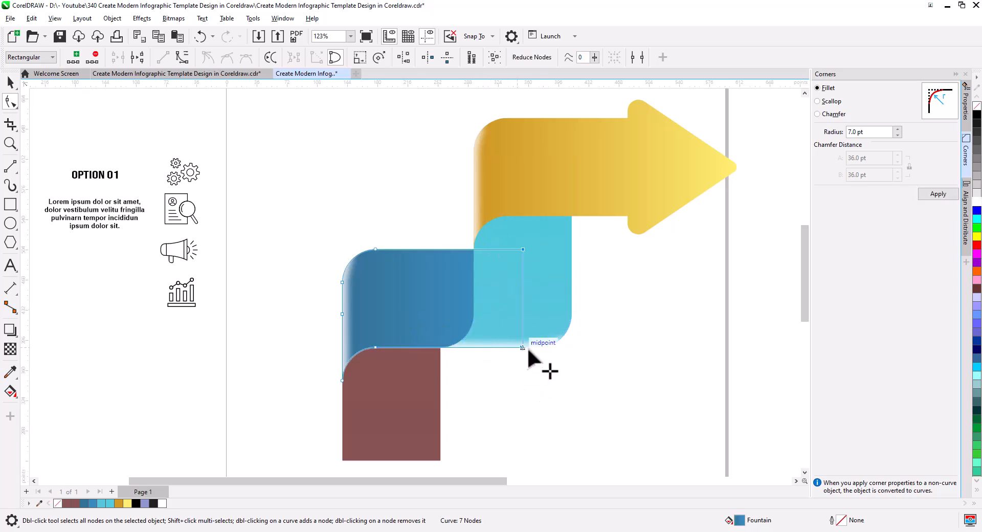
left_click_drag(527, 348, 538, 350)
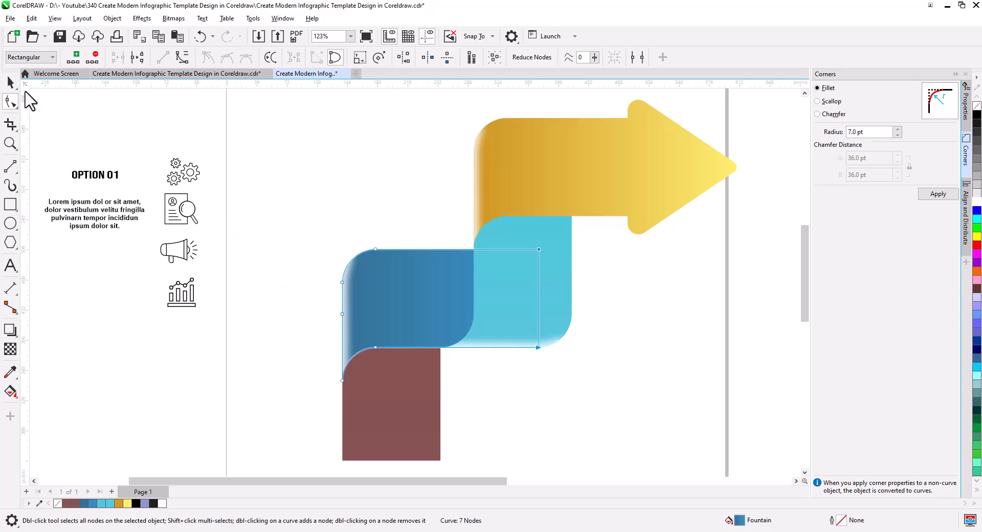
left_click(10, 81)
- Add a black Multiply drop shadow to the cyan piece, cast left onto the blue piece, with opacity 64 and feathering 15
left_click(520, 260)
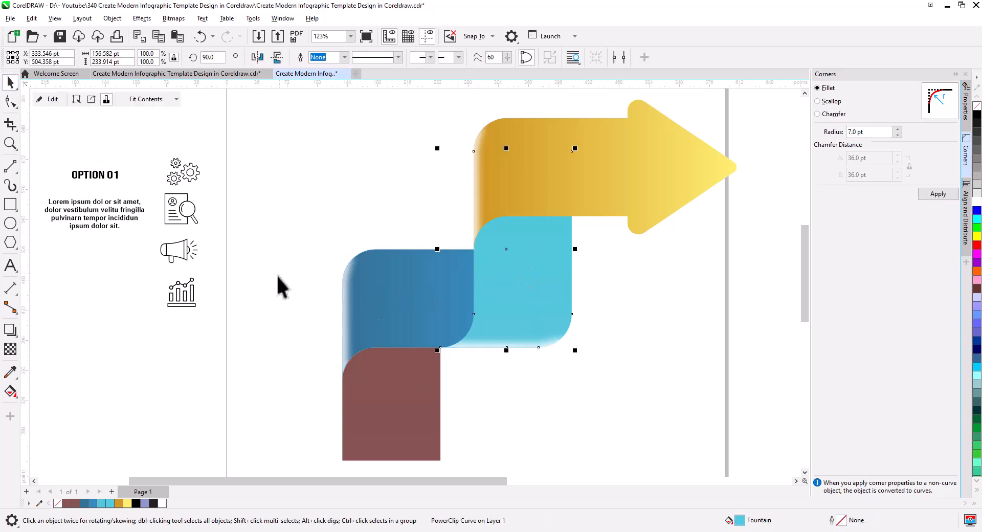
left_click(10, 329)
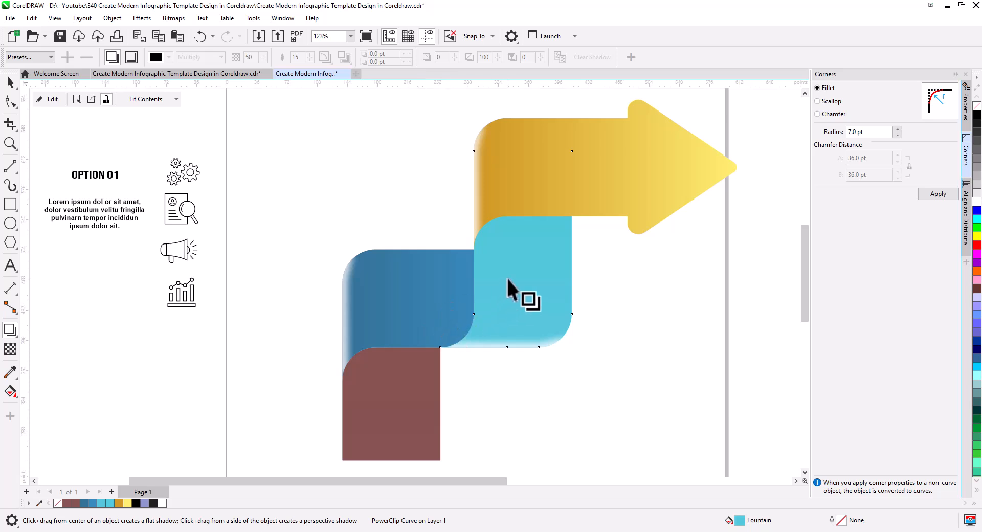
left_click_drag(506, 249, 434, 256)
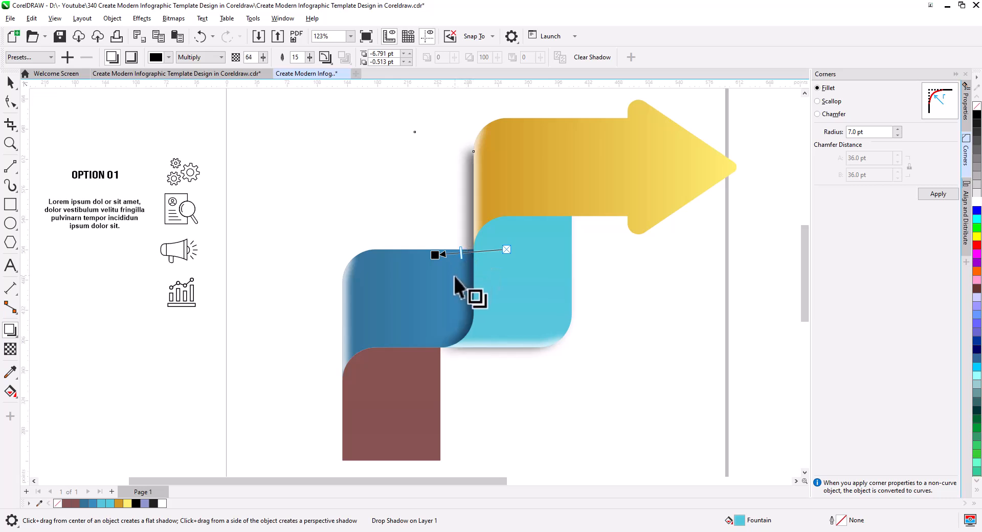
left_click(10, 82)
left_click(357, 209)
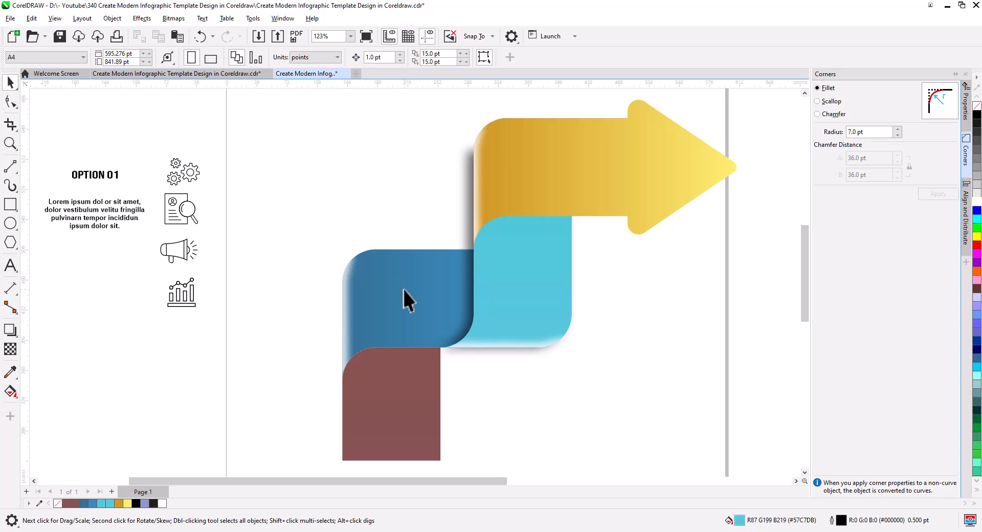
left_click(413, 302)
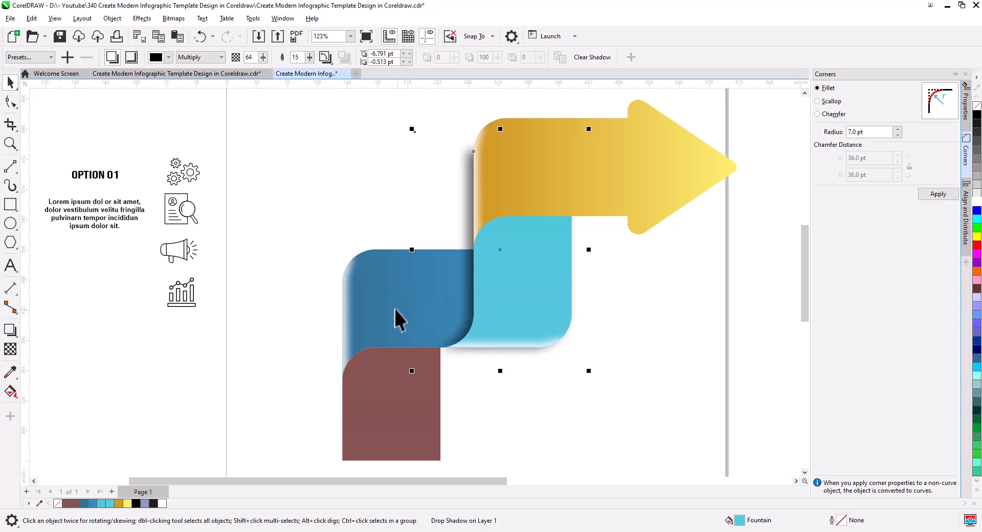
- Add a black Multiply drop shadow to the blue piece, cast straight down about 9 pt, with opacity 100 and feathering 15
left_click(380, 308)
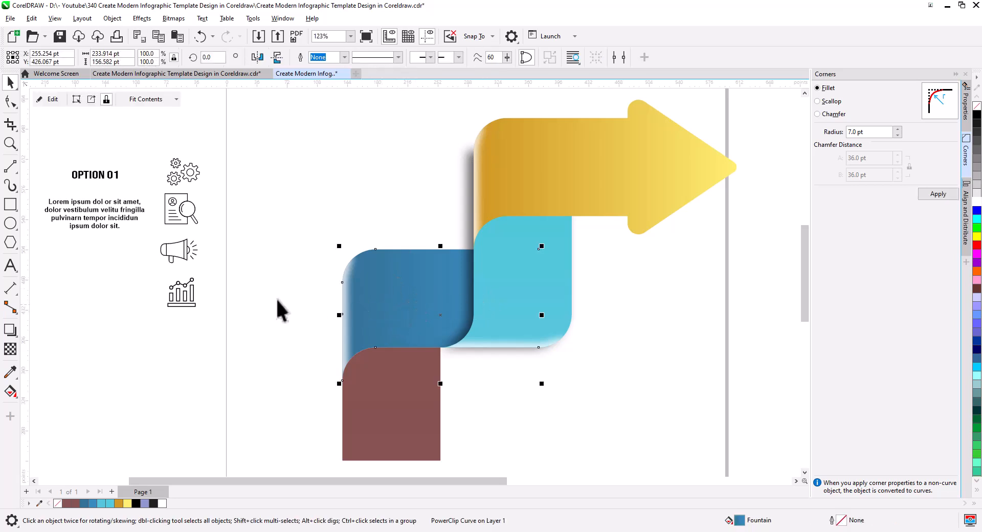
left_click(10, 330)
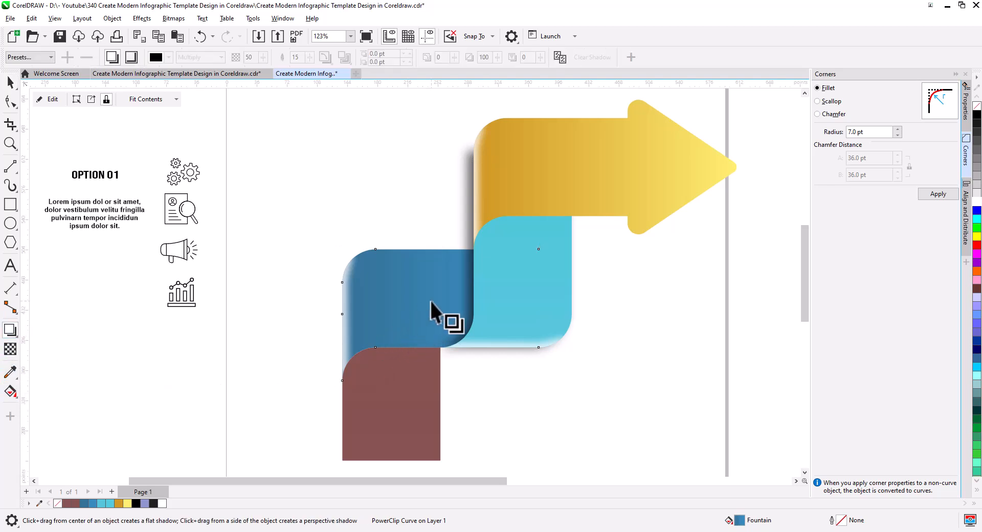
left_click_drag(440, 315, 440, 388)
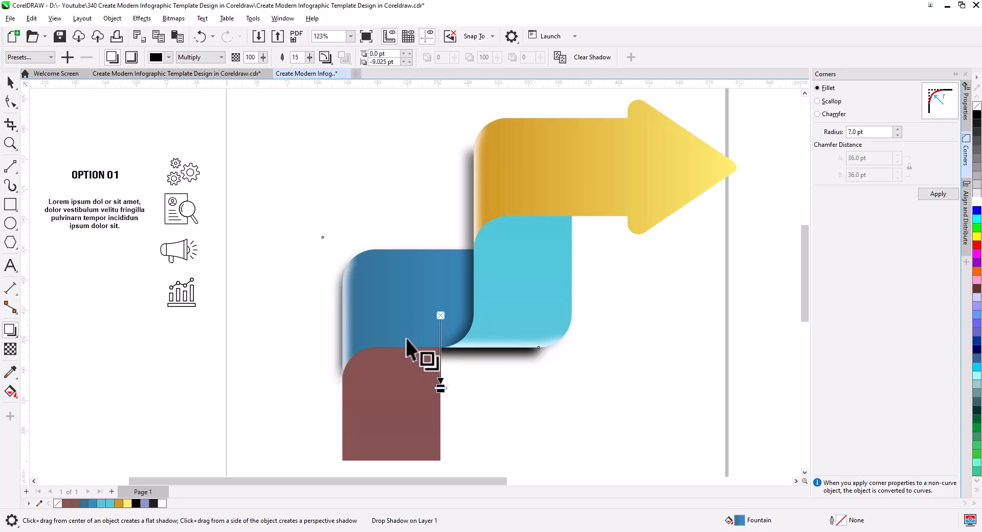
- Send the brown piece behind the blue piece and its drop shadow
left_click(11, 83)
right_click(410, 407)
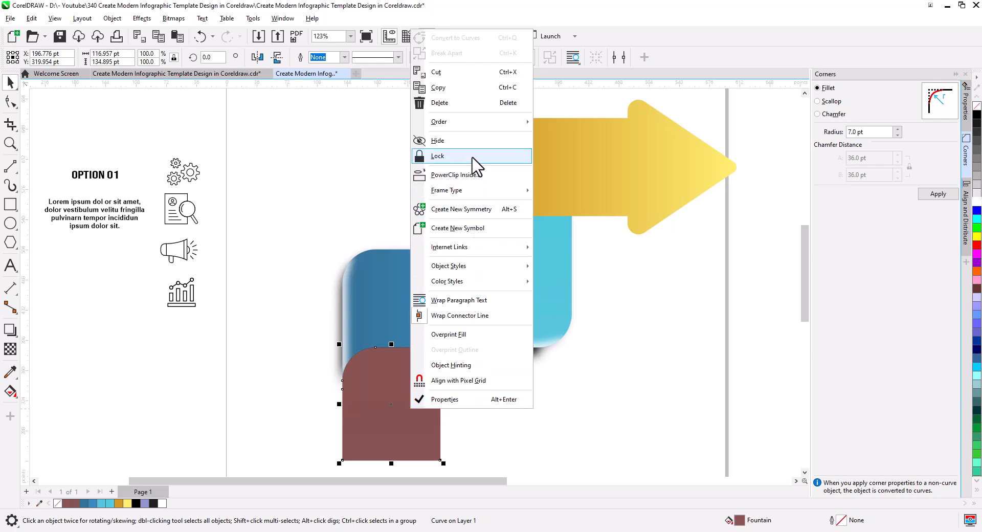
mouse_move(478, 122)
left_click(574, 139)
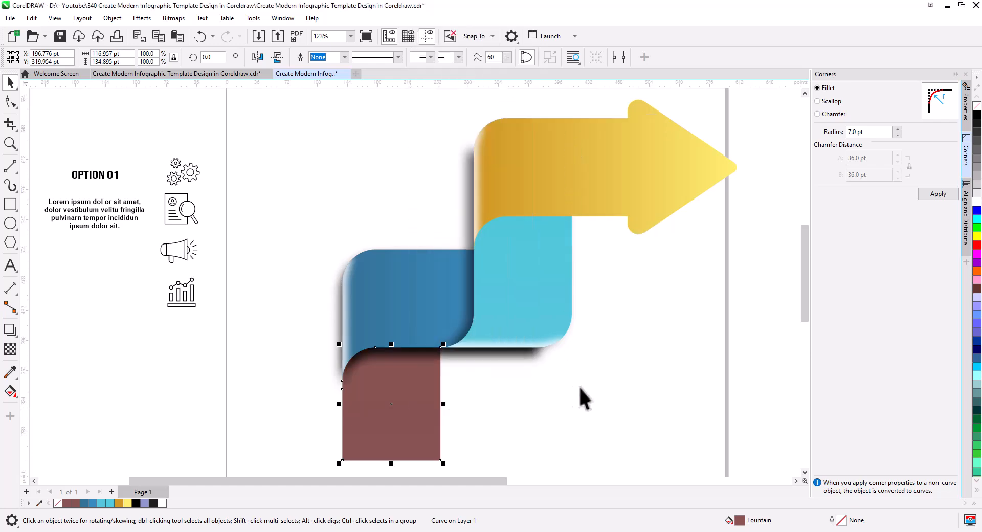
- Set the drop shadow opacity to 73 on the blue piece and 57 on the cyan piece
left_click(492, 397)
left_click(470, 351)
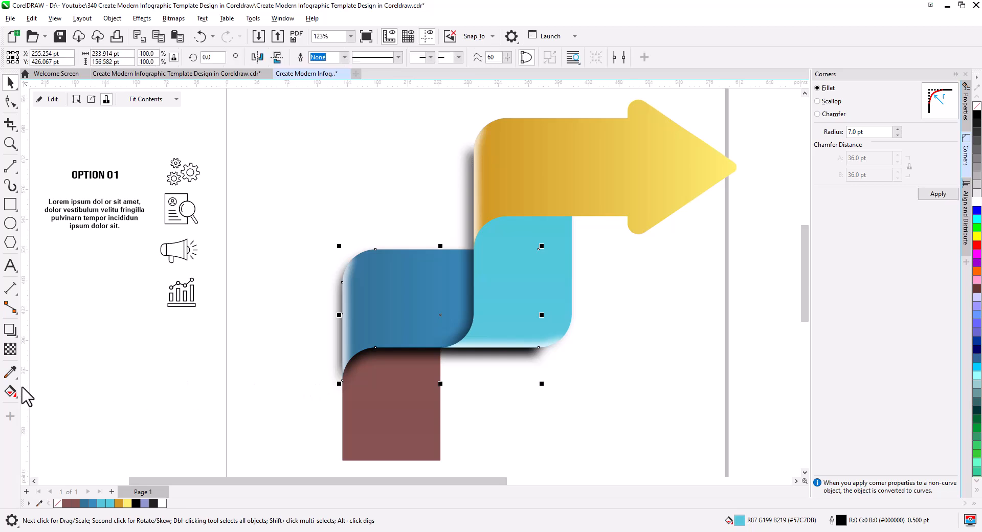
left_click(10, 330)
left_click_drag(440, 387, 439, 368)
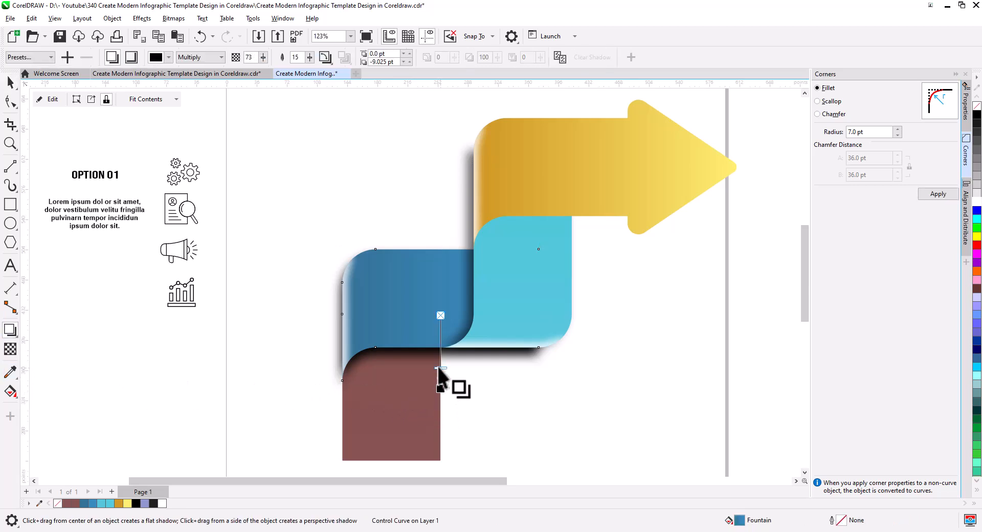
left_click(471, 302)
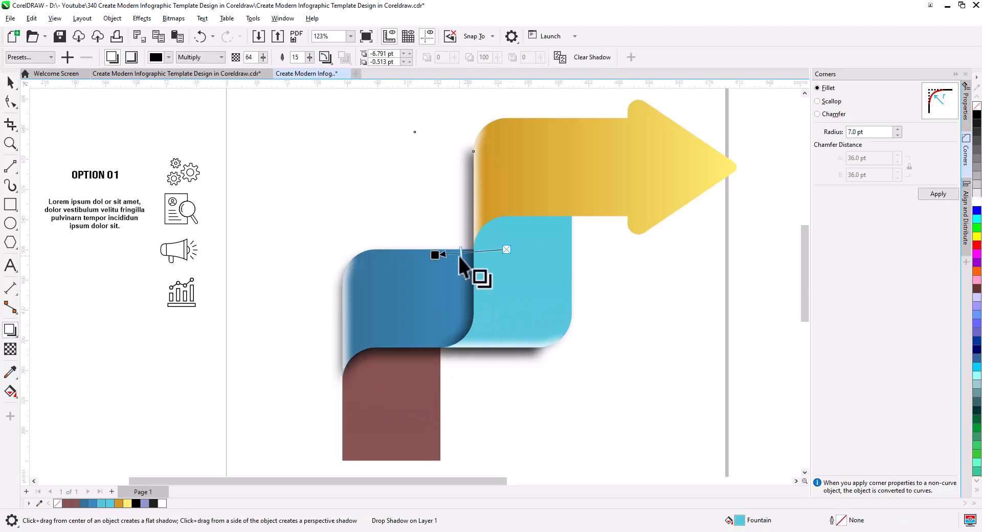
left_click_drag(458, 255, 465, 254)
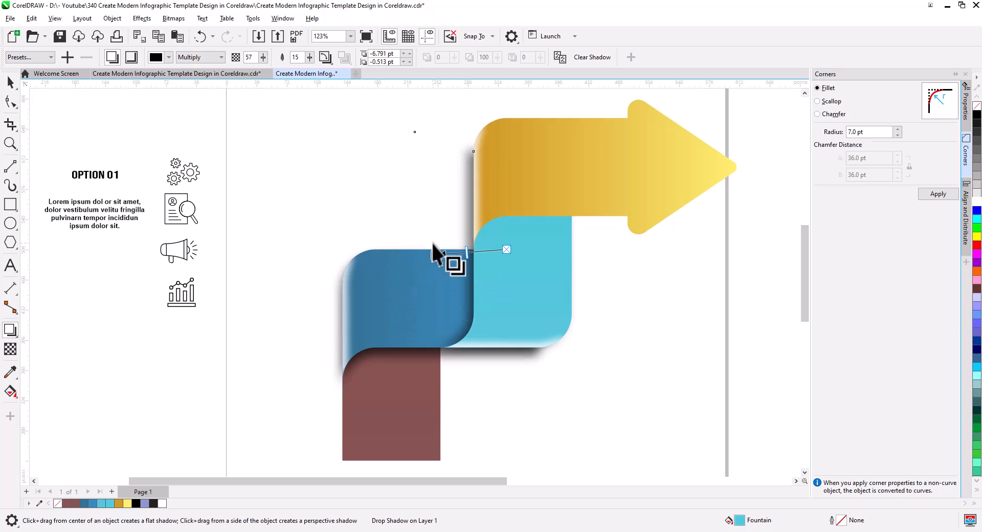
- Add a black Multiply drop shadow to the yellow arrow, cast down about 7.7 pt, with opacity 76 and feathering 15
left_click(552, 201)
left_click_drag(551, 175, 601, 257)
left_click_drag(602, 258, 601, 258)
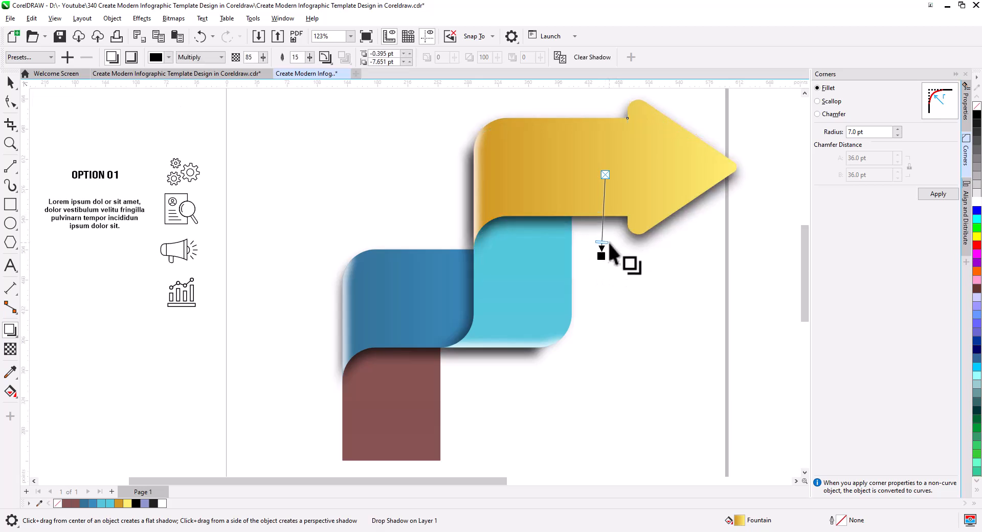
left_click_drag(608, 242, 603, 235)
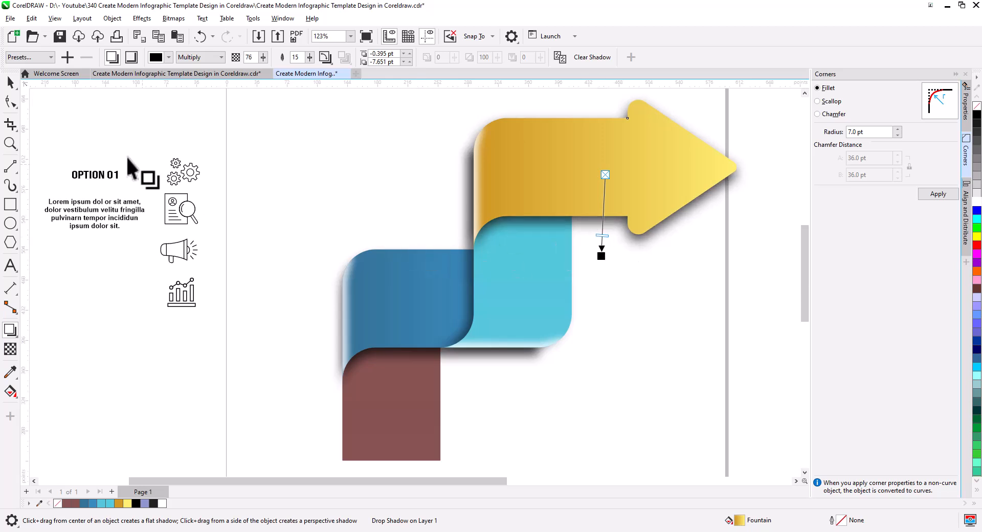
- Move the whole ribbon arrow with its shadows left so the arrowhead sits inside the page
left_click(11, 83)
left_click(322, 148)
scroll(385, 240, "down", 3)
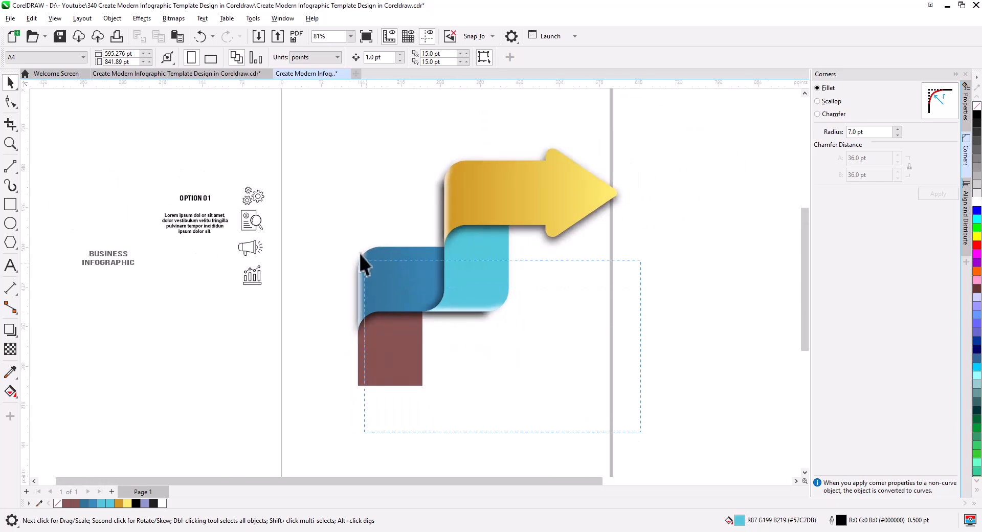
left_click_drag(323, 123, 323, 123)
left_click_drag(536, 199, 503, 207)
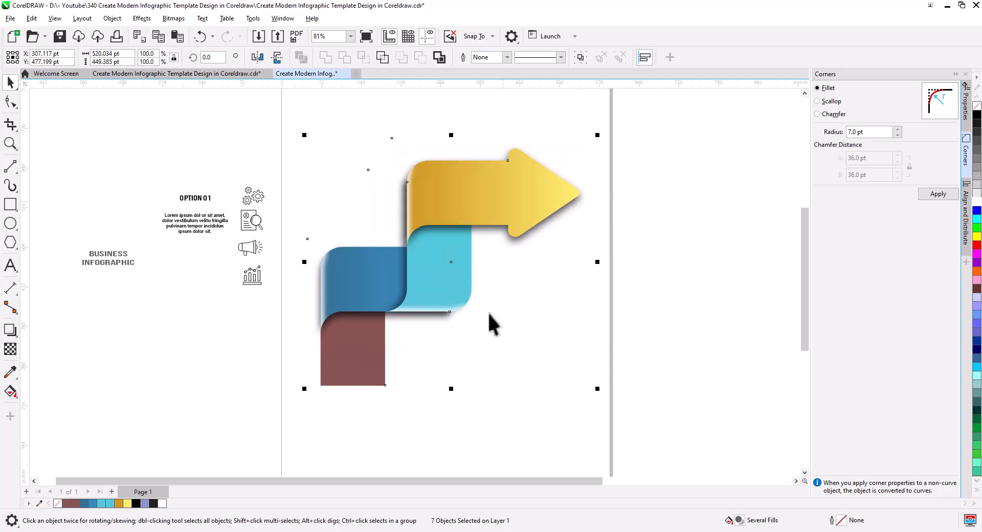
left_click(497, 341)
- Draw a vertical line about 110 pt long down the left edge of the yellow piece
scroll(438, 284, "up", 2)
scroll(435, 281, "up", 1)
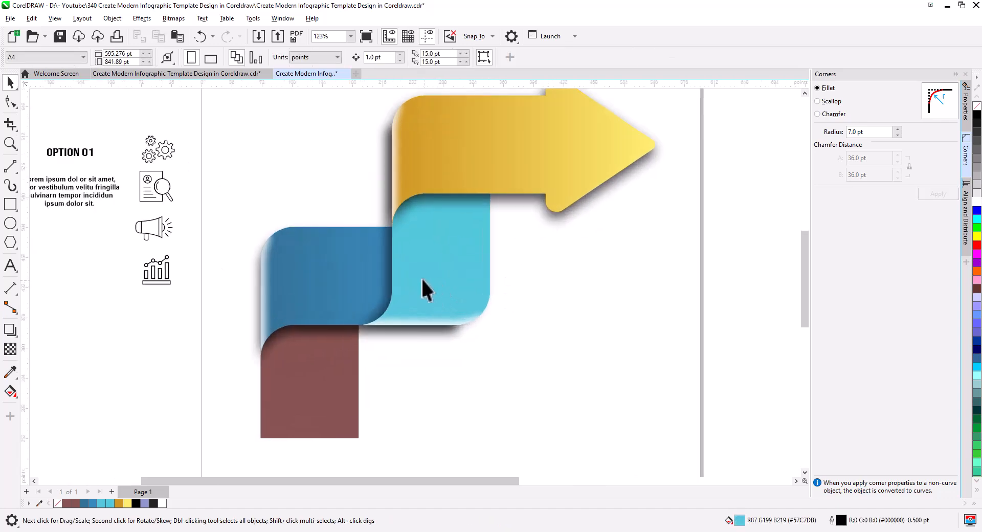
left_click_drag(421, 279, 462, 328)
scroll(457, 295, "up", 4)
left_click_drag(457, 291, 480, 372)
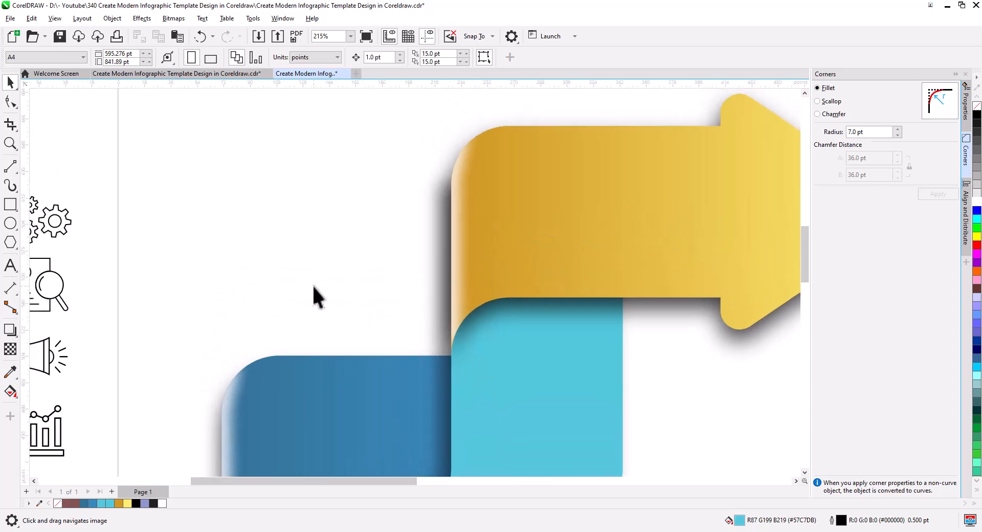
left_click(10, 166)
left_click_drag(450, 185, 452, 343)
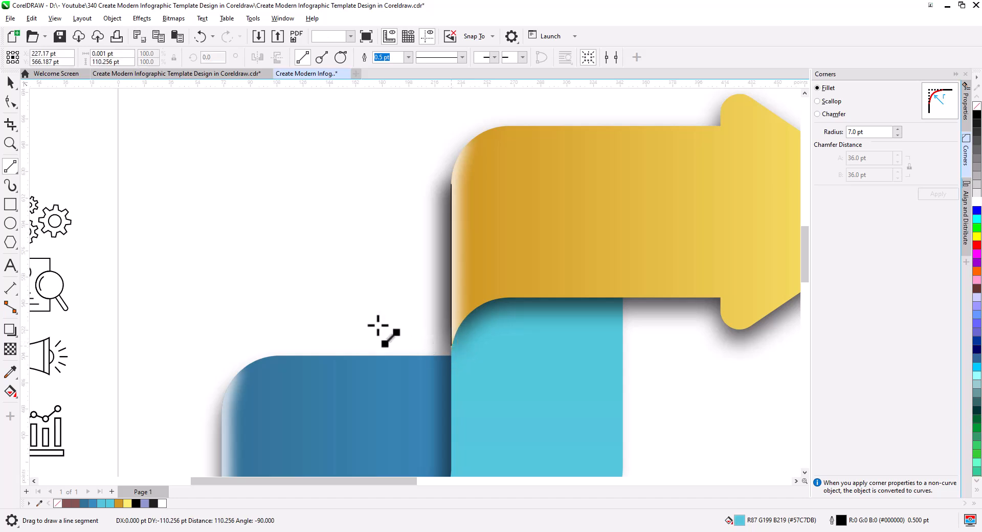
- Give the vertical line a 4.0 pt outline in ochre (#CD9621)
left_click(11, 83)
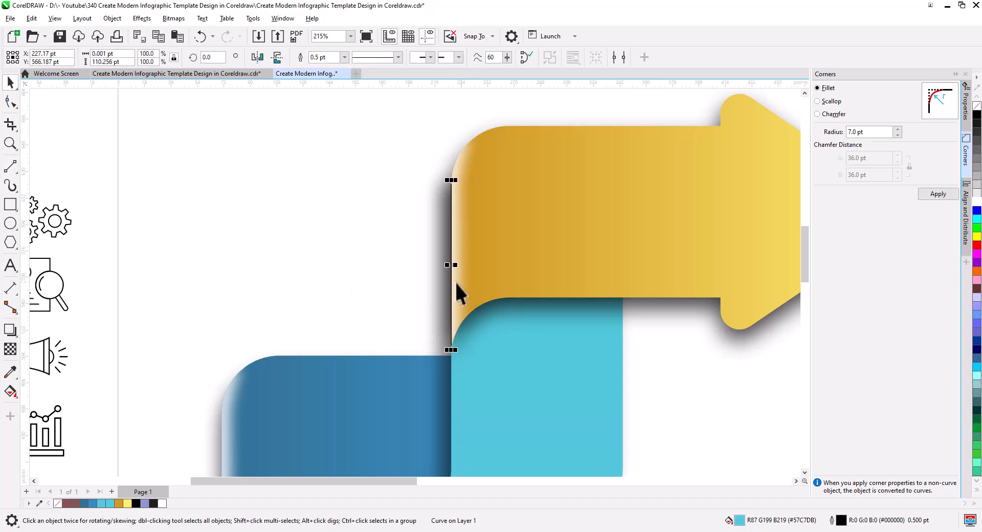
left_click(344, 58)
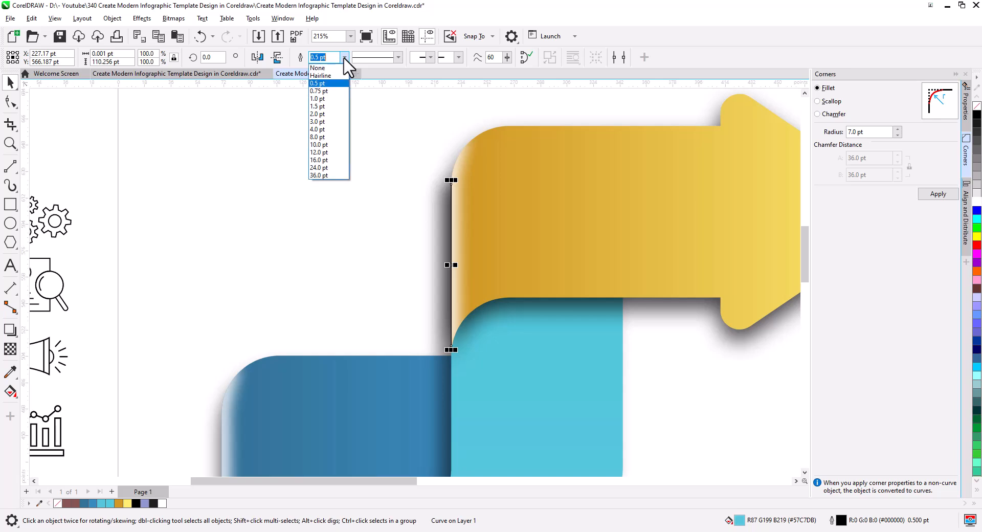
left_click(333, 141)
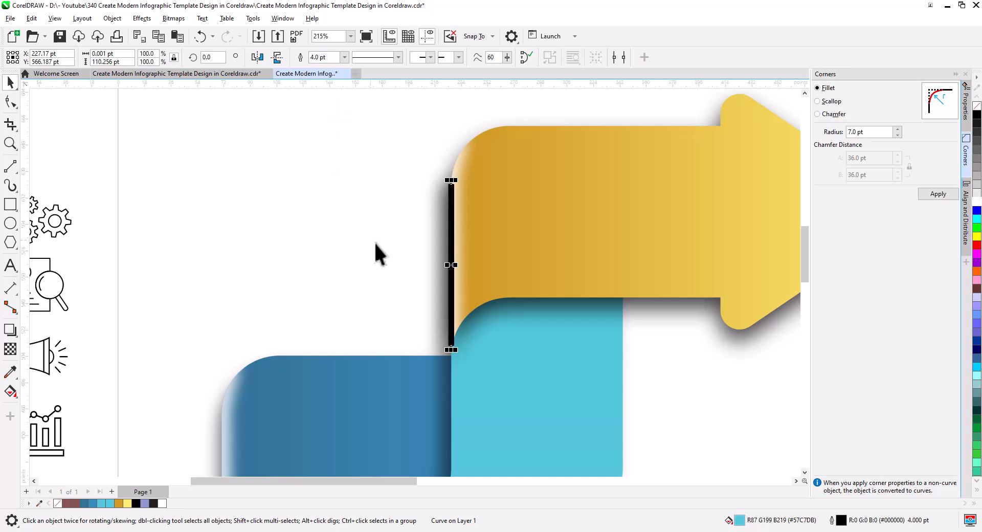
right_click(119, 502)
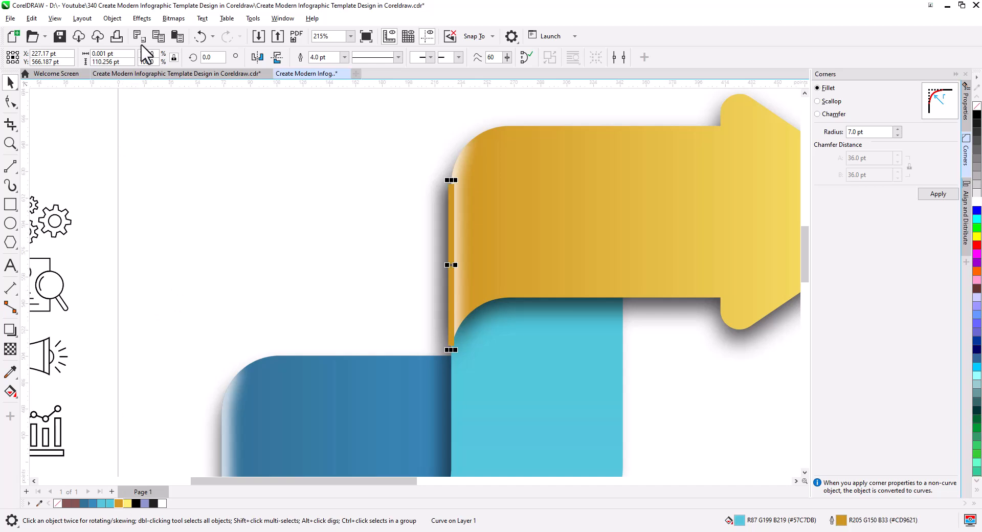
- Apply a Motion Blur with distance 98 and direction 201 to the ochre line, and shift it slightly left to X 222.541 pt
left_click(141, 19)
mouse_move(171, 108)
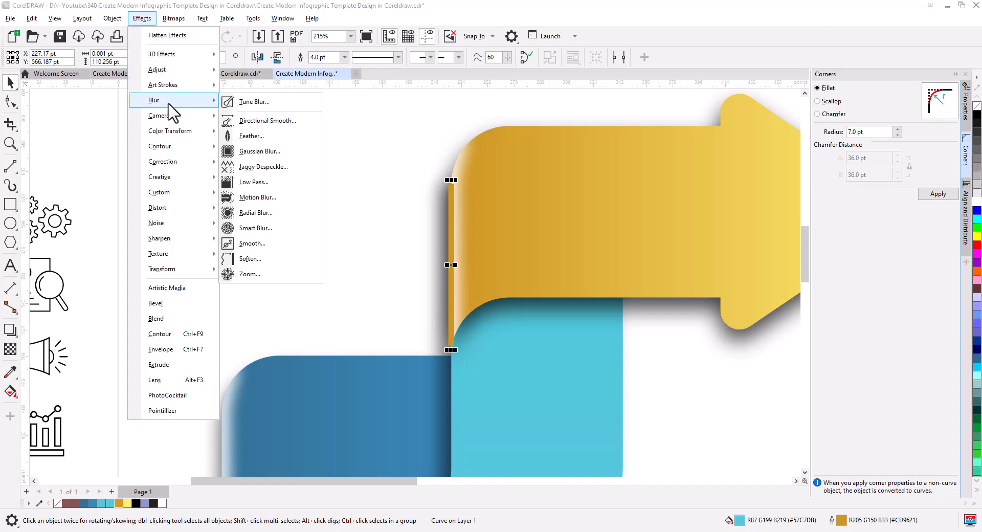
left_click(295, 221)
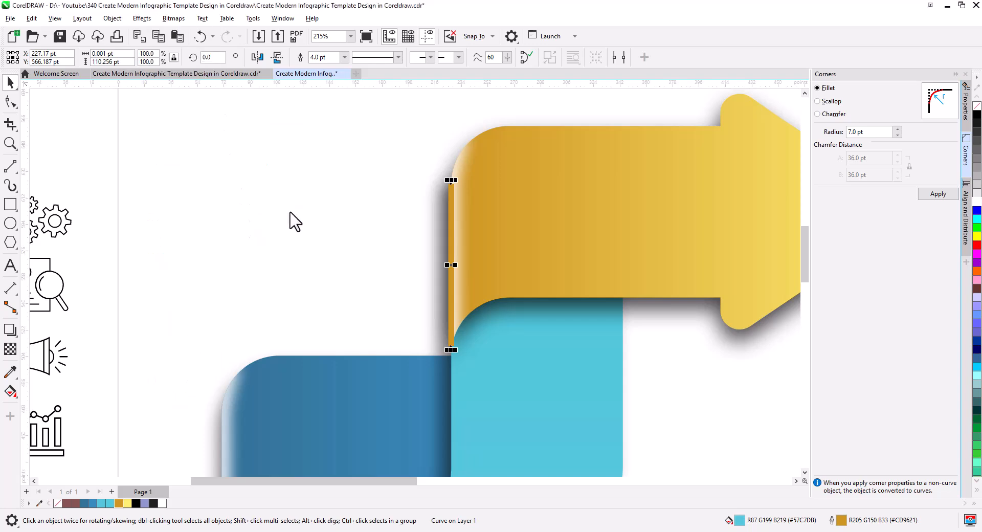
left_click_drag(475, 203, 638, 259)
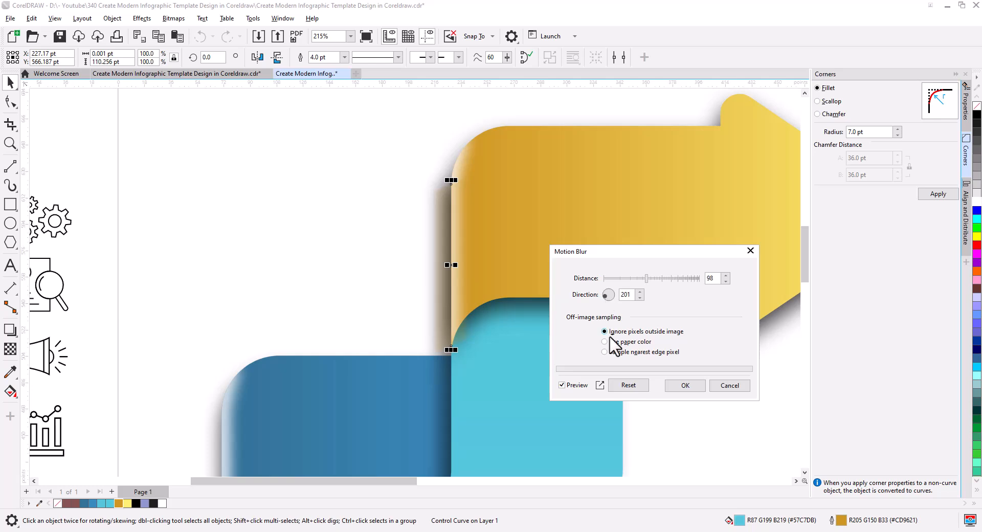
left_click(685, 385)
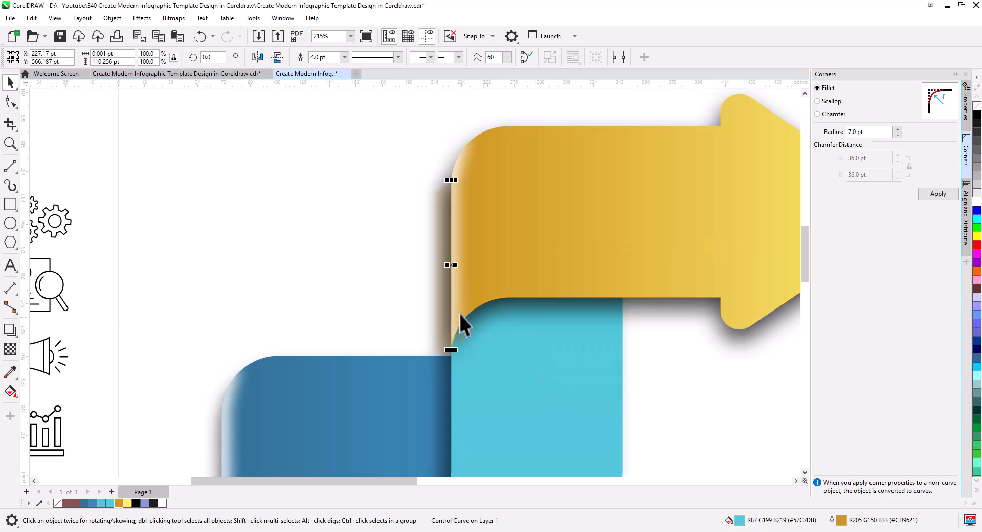
left_click_drag(449, 268, 445, 268)
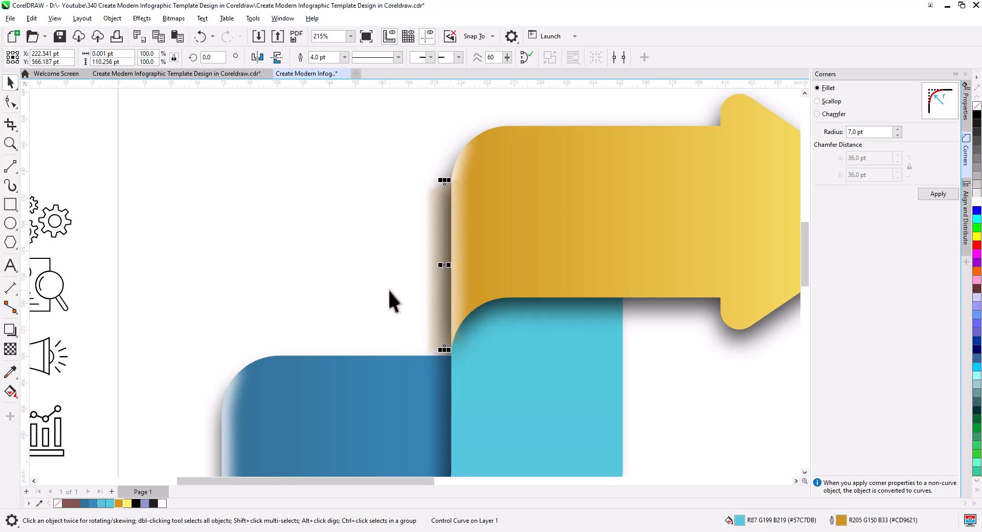
scroll(390, 299, "down", 3)
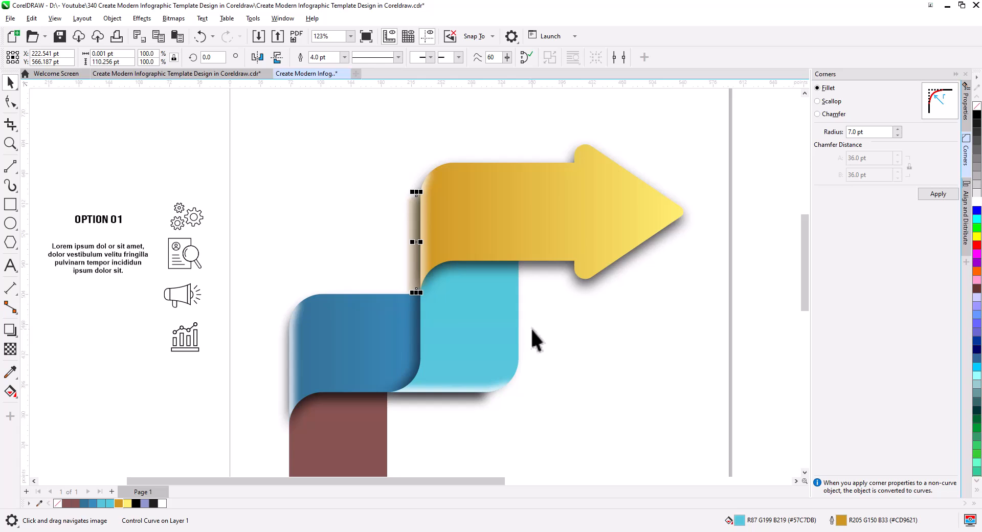
- Apply another Motion Blur to the ochre line with distance 63 and direction 147, ignoring pixels outside the image
left_click(142, 18)
mouse_move(168, 102)
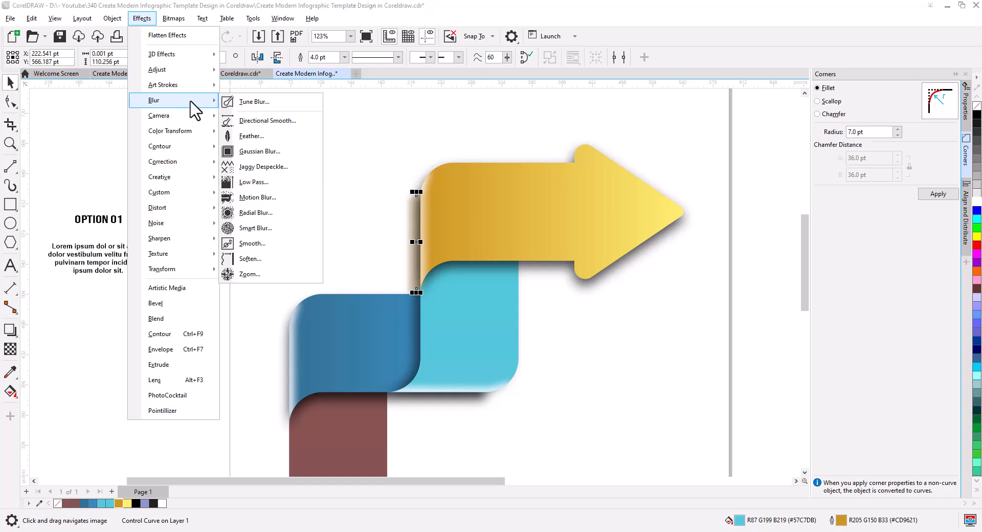
left_click(280, 197)
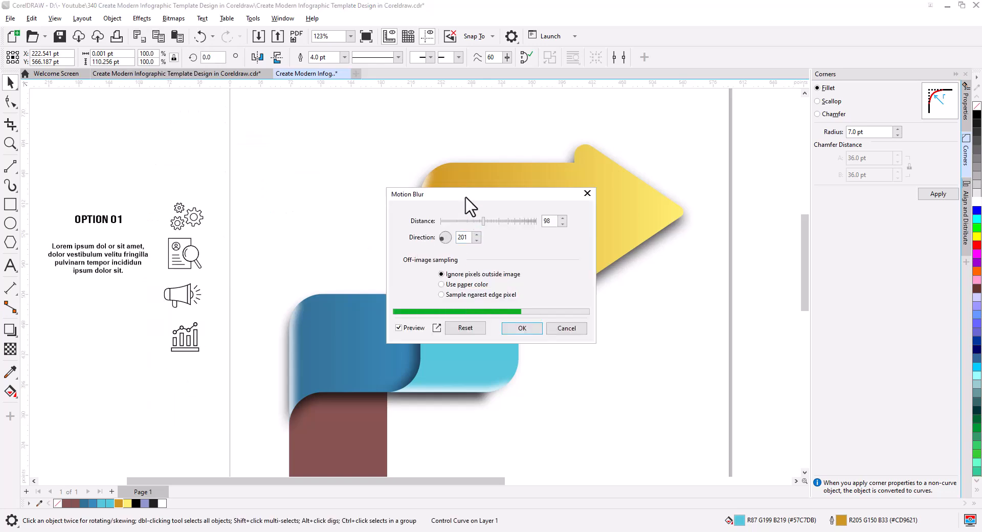
left_click_drag(467, 203, 571, 274)
left_click(543, 286)
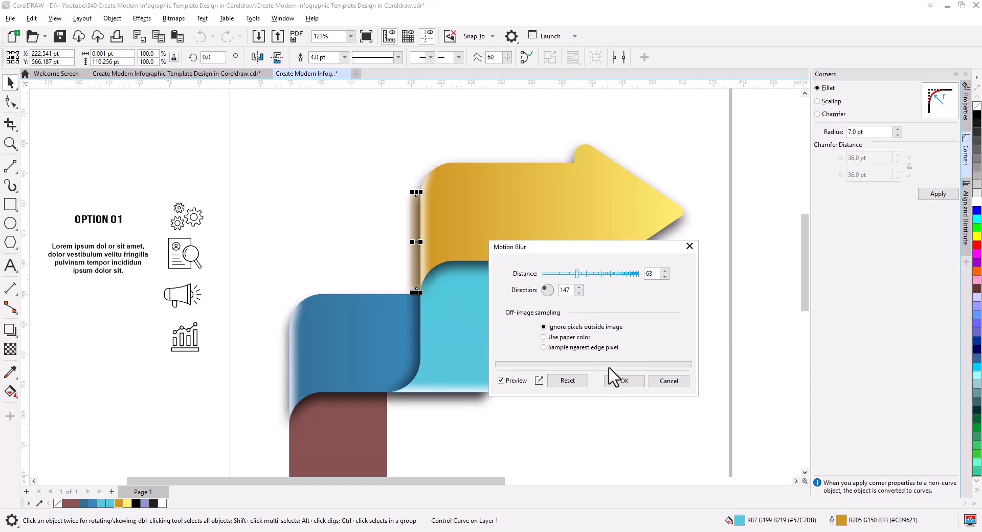
left_click(622, 379)
scroll(407, 175, "up", 2)
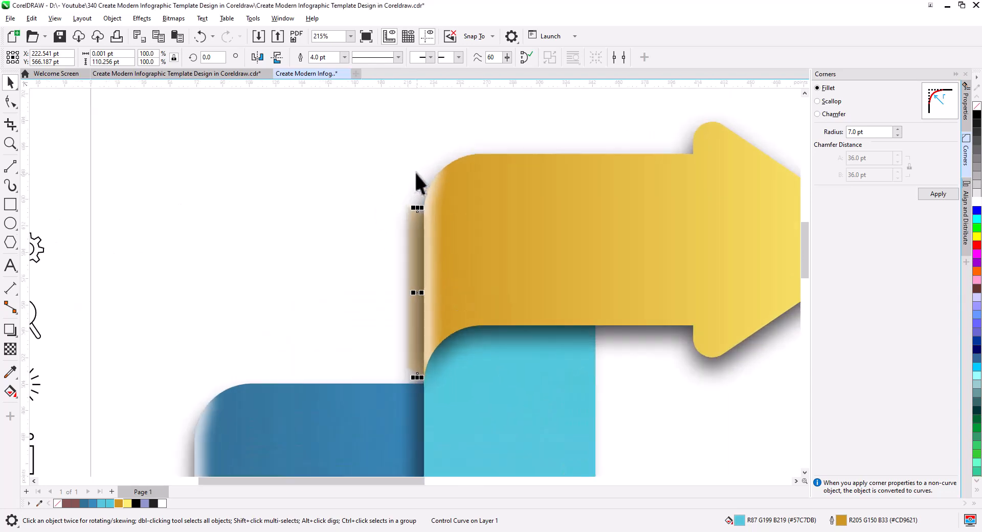
scroll(358, 177, "down", 2)
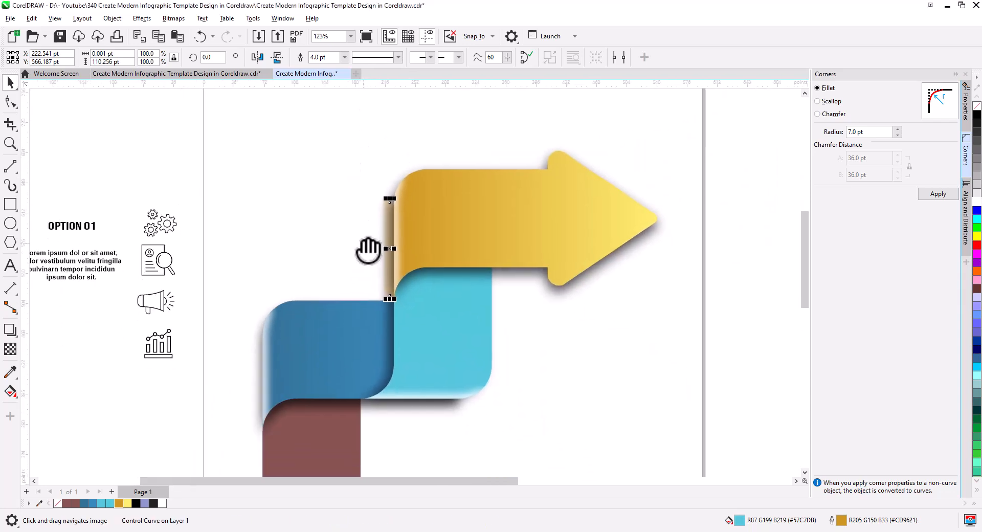
- Copy the blurred ochre line to the blue piece's left edge and recolor the copy's outline dark blue (#337295)
left_click_drag(369, 186, 241, 315)
left_click(444, 370)
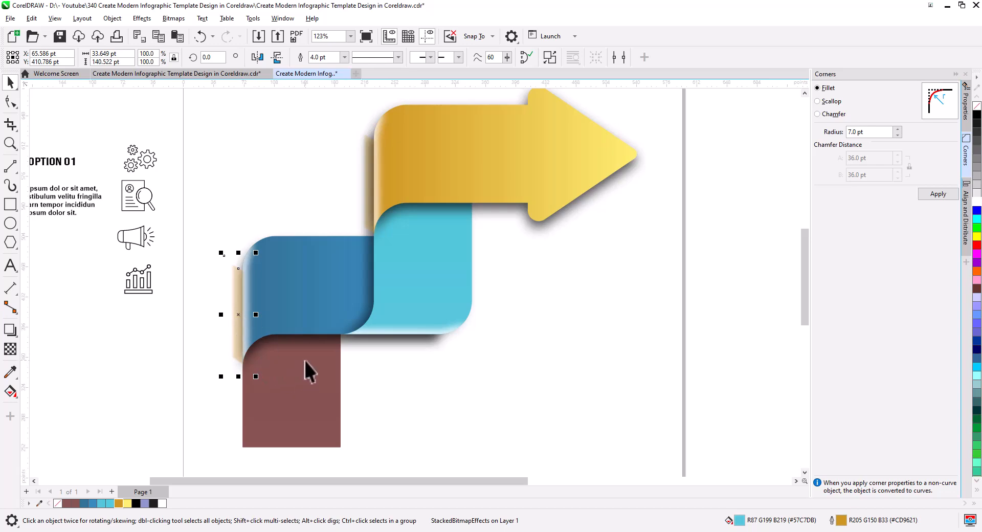
scroll(288, 371, "up", 1)
left_click_drag(296, 381, 379, 363)
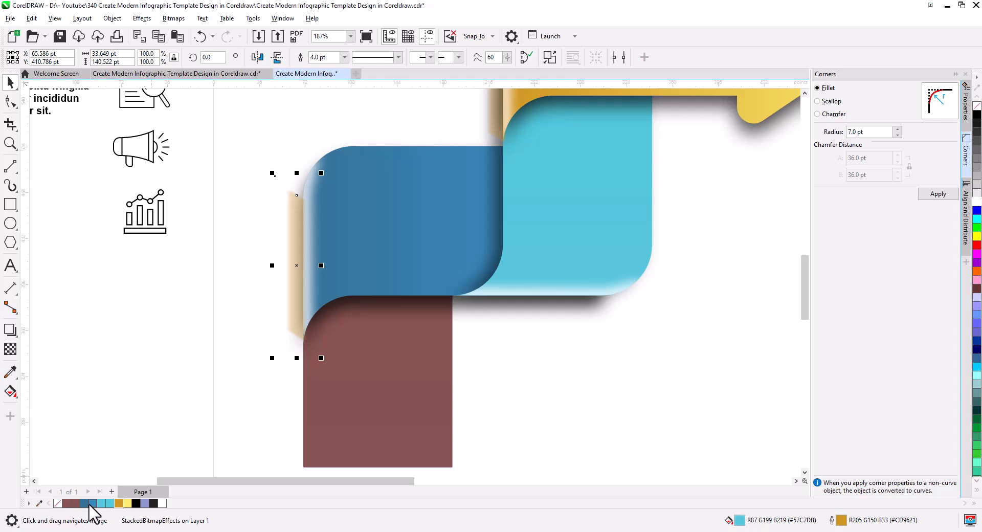
left_click(85, 503)
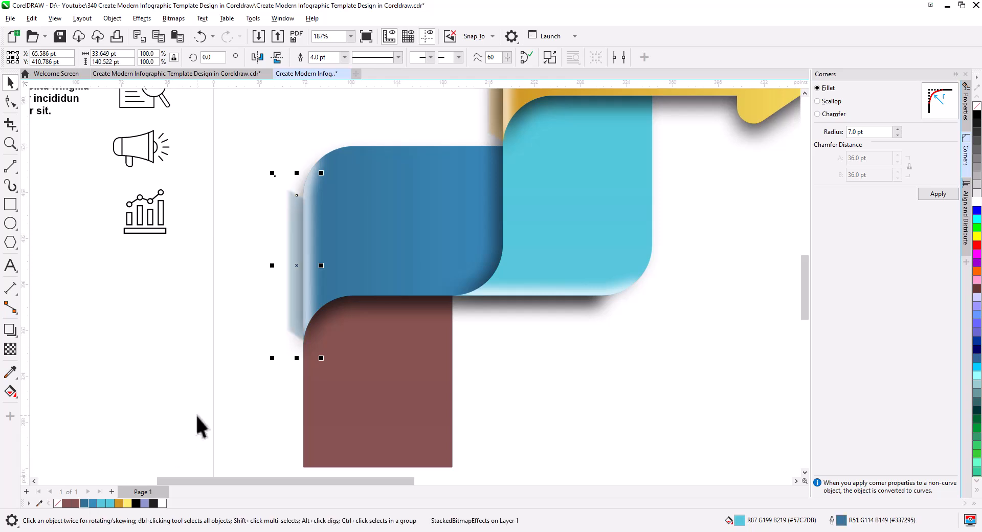
- Nudge the dark blue blurred line up 2 pt and right 1 pt against the blue piece's left edge
key("Up")
key("Up")
key("Right")
key("Right")
key("Left")
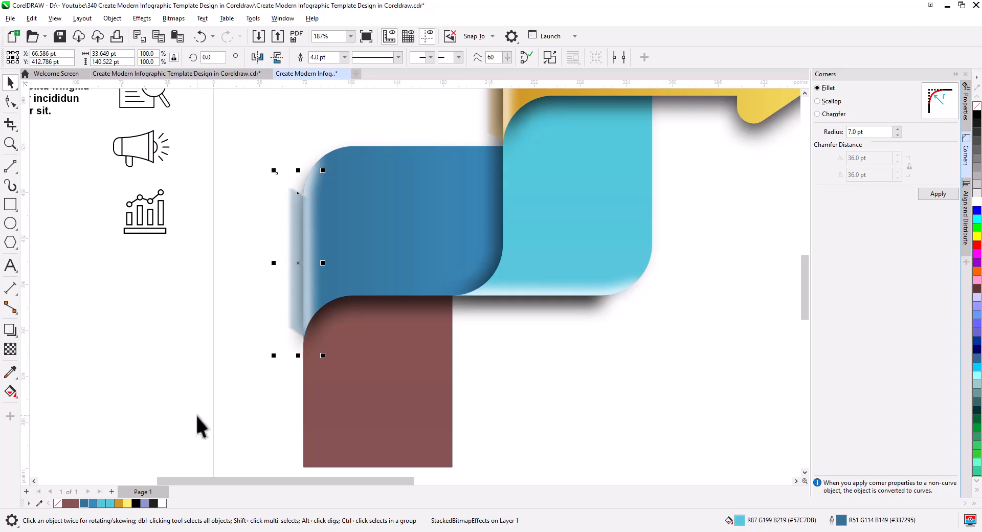
- Send the dark blue blurred line at the blue piece's left edge to the back of the page
right_click(299, 265)
left_click(297, 266)
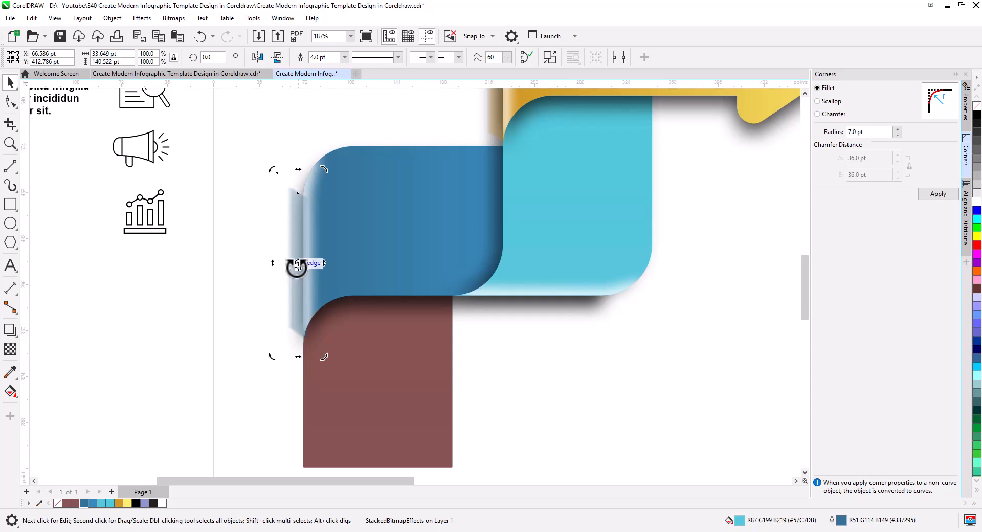
right_click(296, 267)
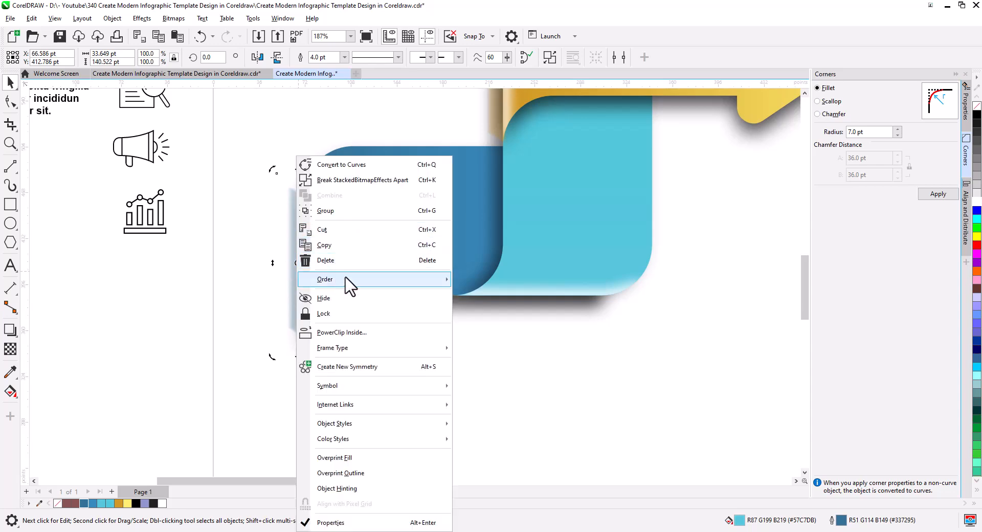
mouse_move(343, 280)
left_click(493, 296)
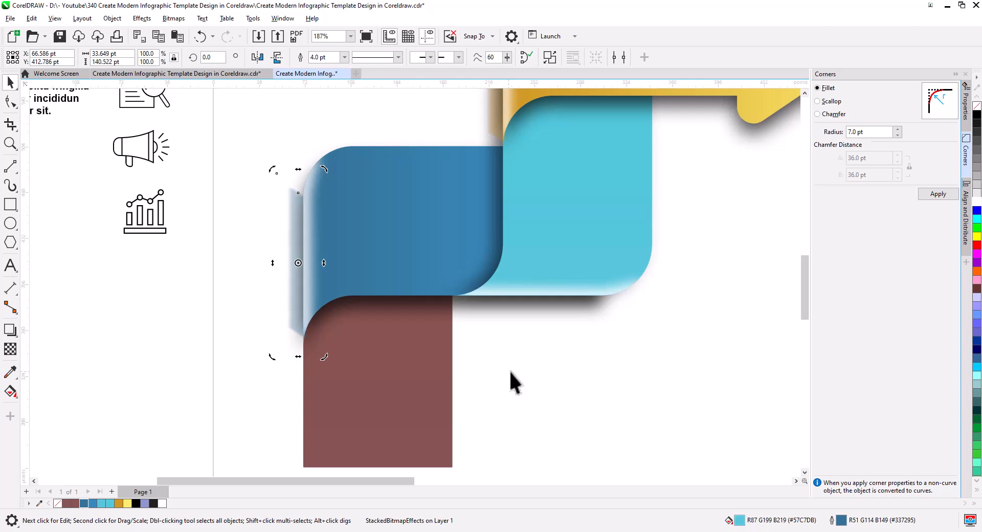
- Copy the dark blue blurred line to the empty area below the cyan piece and rotate the copy by 90 degrees
left_click(363, 352)
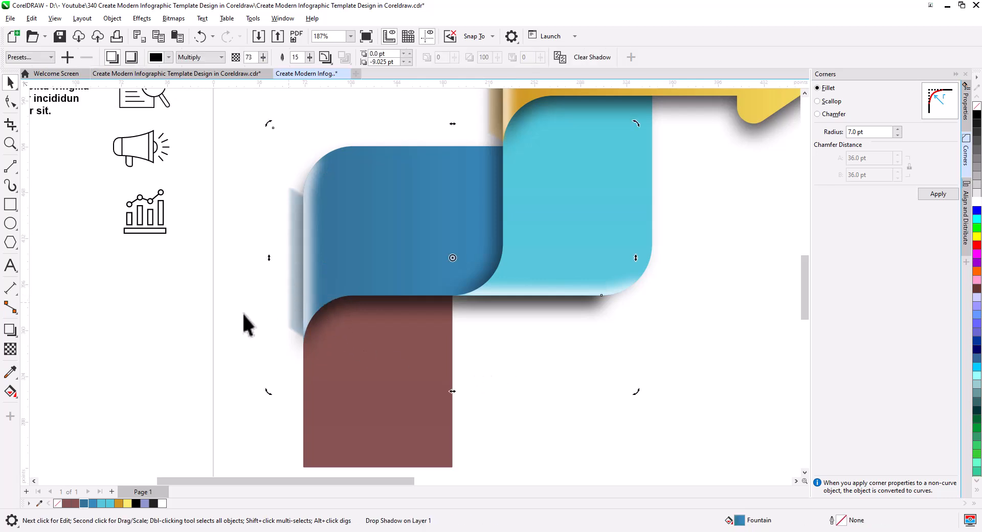
left_click(252, 172)
left_click_drag(308, 354, 308, 355)
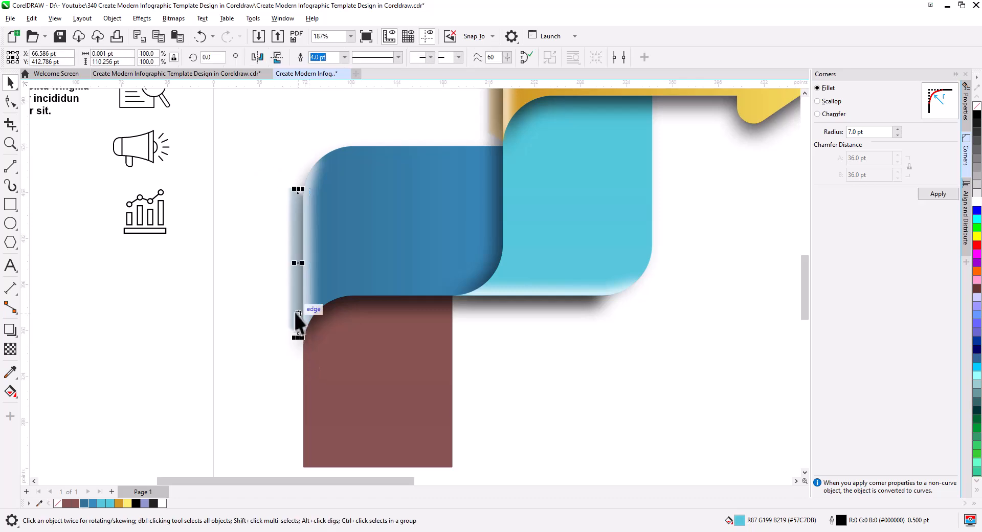
left_click_drag(296, 260, 596, 378)
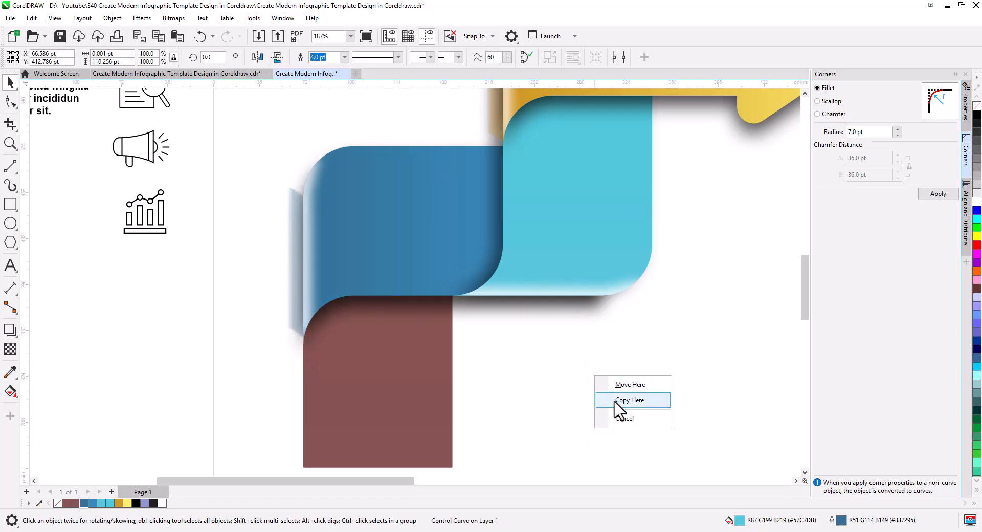
left_click(617, 404)
left_click(595, 427)
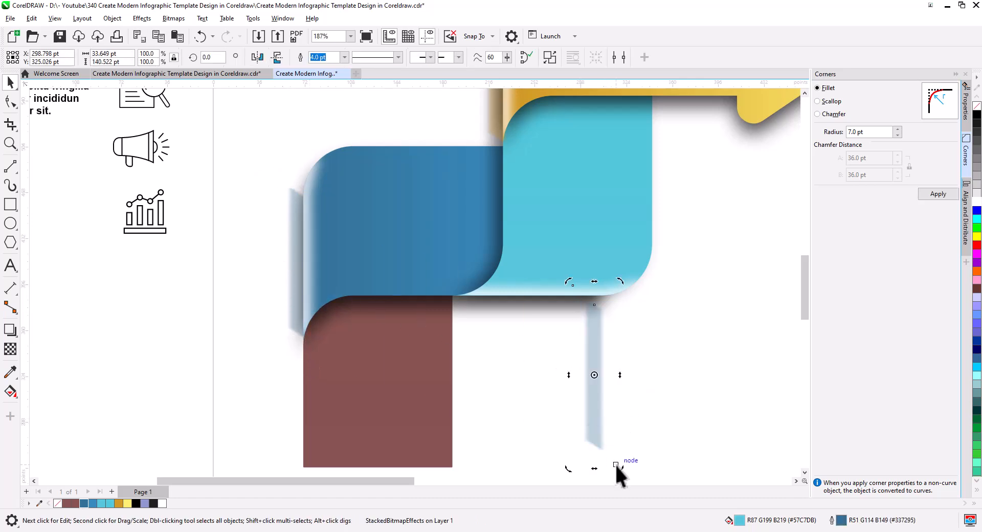
left_click_drag(619, 466, 694, 341)
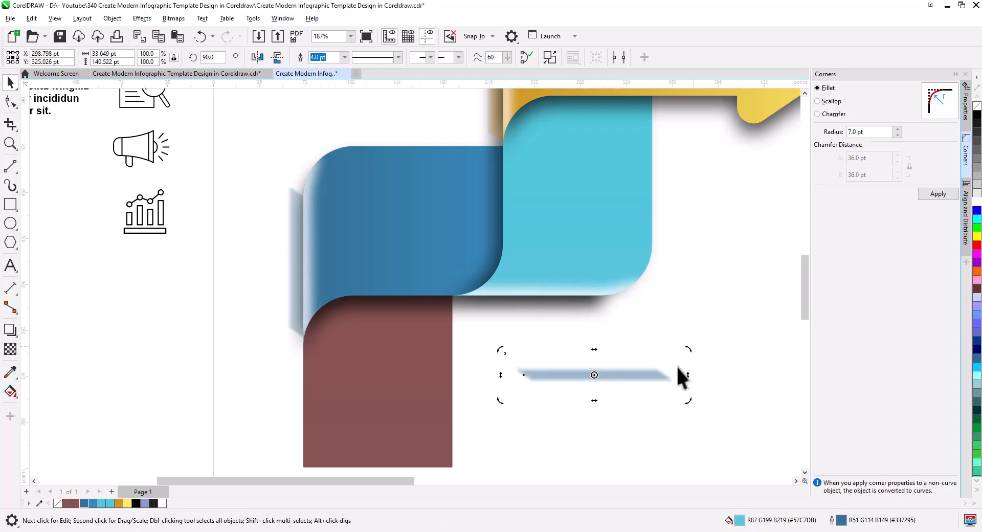
- Position the rotated copy under the cyan piece's bottom edge at X 255.089 pt, Y 382.766 pt, and recolor its outline cyan (#57C7DB)
left_click(596, 375)
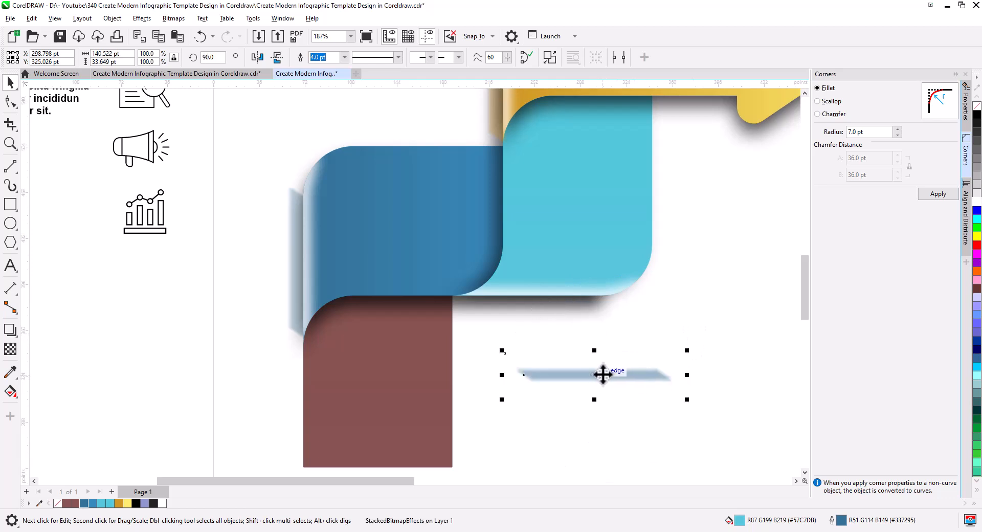
left_click_drag(609, 374, 535, 325)
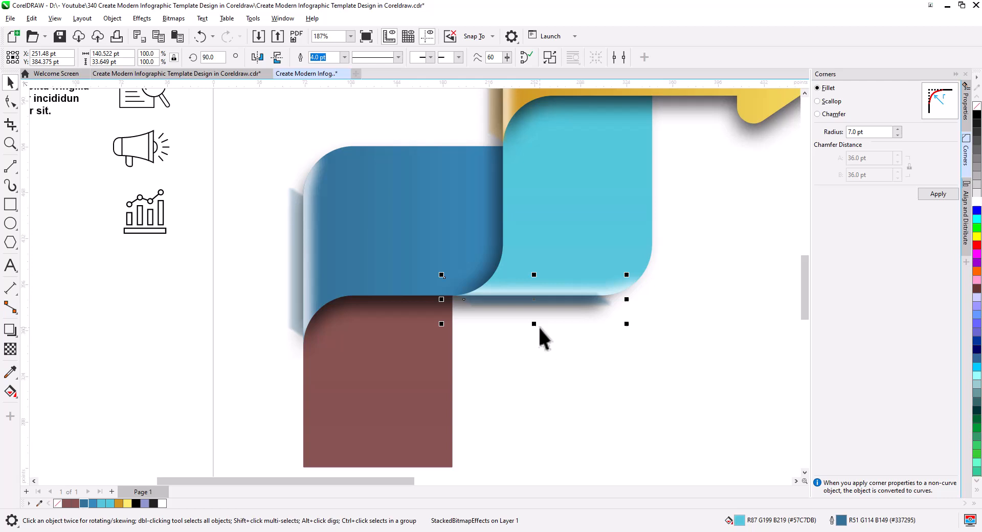
left_click(101, 503)
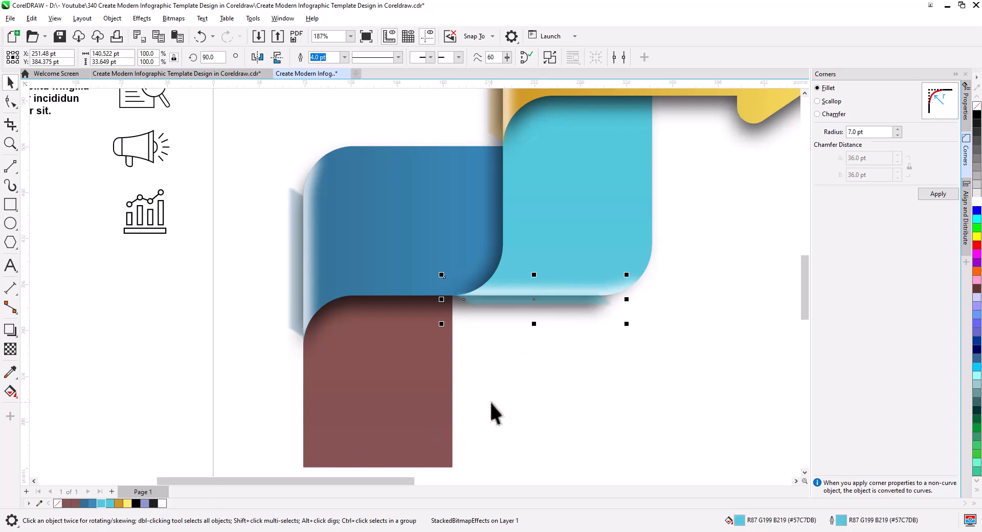
left_click_drag(534, 300, 541, 303)
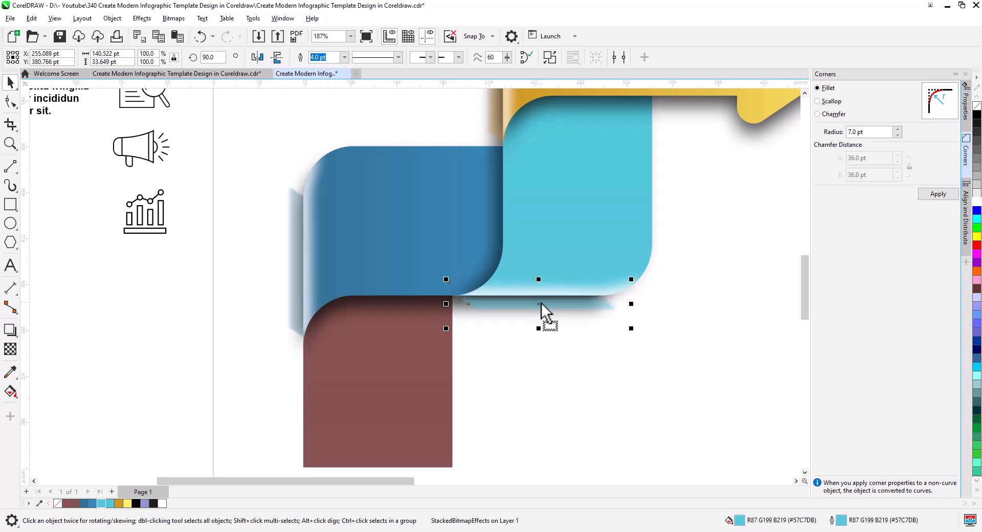
key("Up")
key("Up")
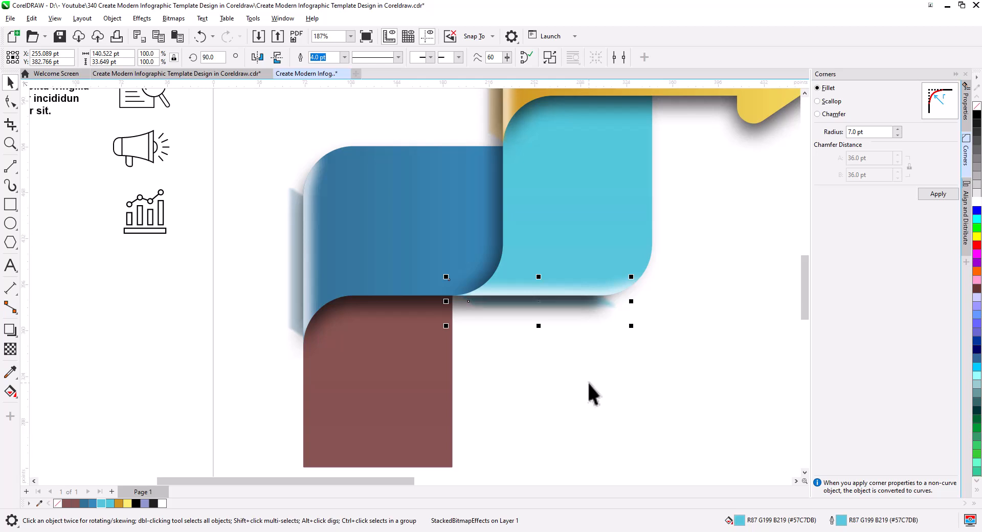
- Examine the ochre blurred line beside the yellow arrow and the overall look of the folded ribbon
left_click_drag(604, 241, 584, 387)
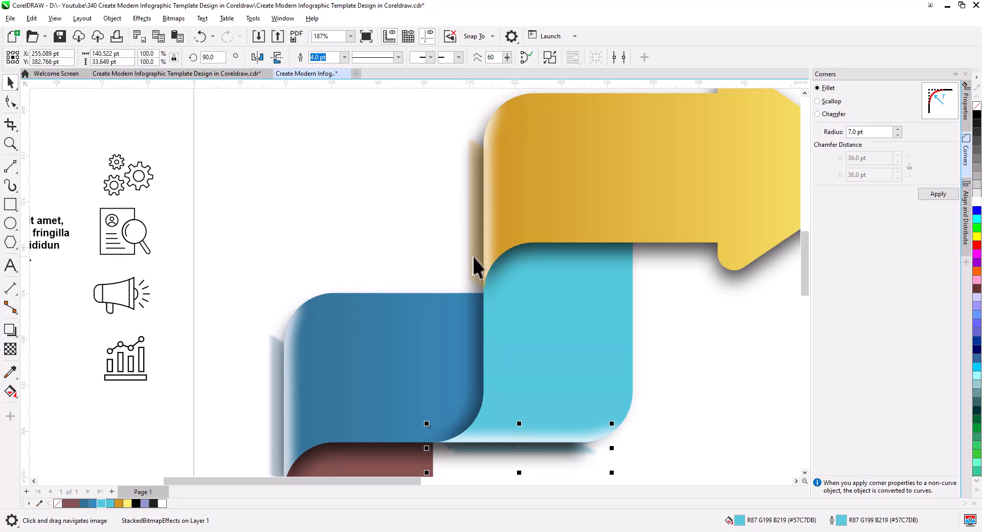
left_click(473, 256)
scroll(410, 272, "down", 1)
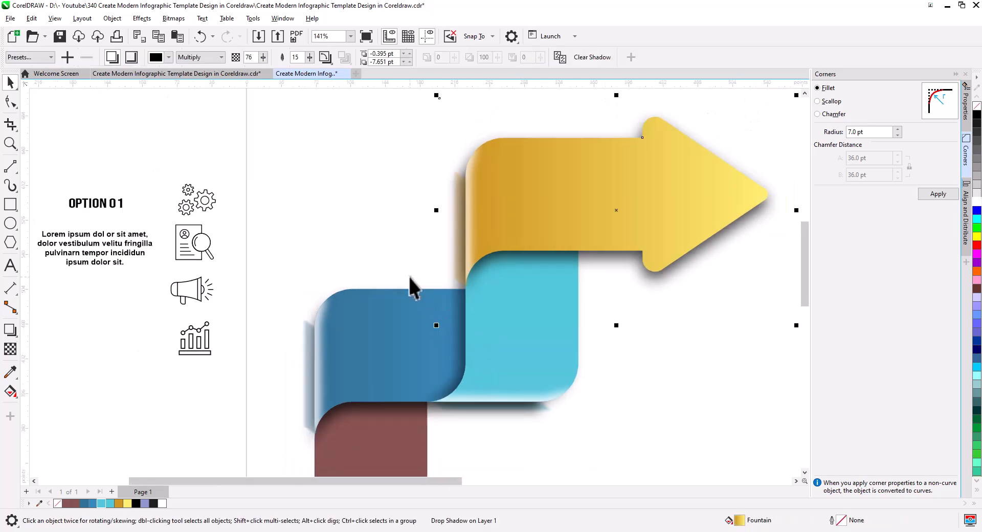
left_click_drag(408, 275, 403, 303)
left_click_drag(393, 168, 465, 276)
left_click_drag(481, 328, 461, 329)
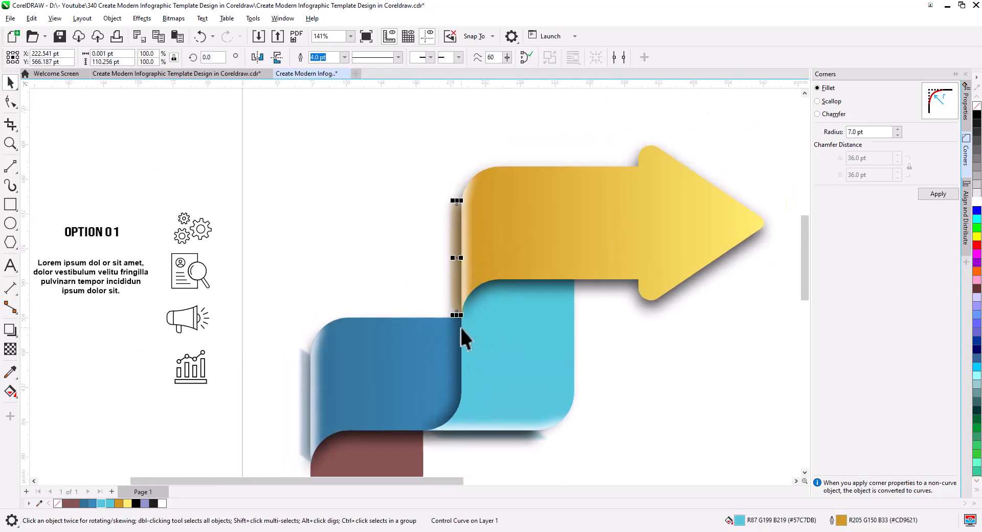
left_click(460, 326)
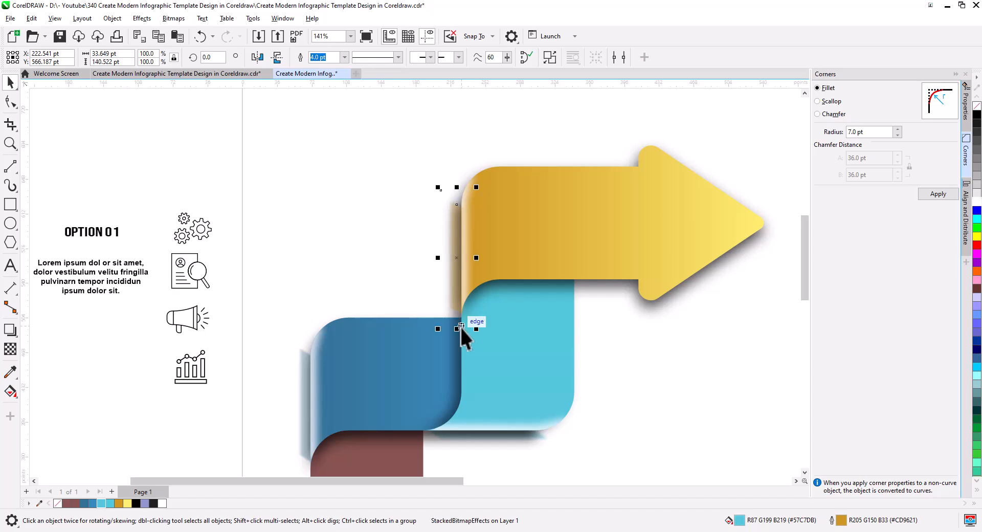
left_click(276, 234)
scroll(346, 273, "down", 3)
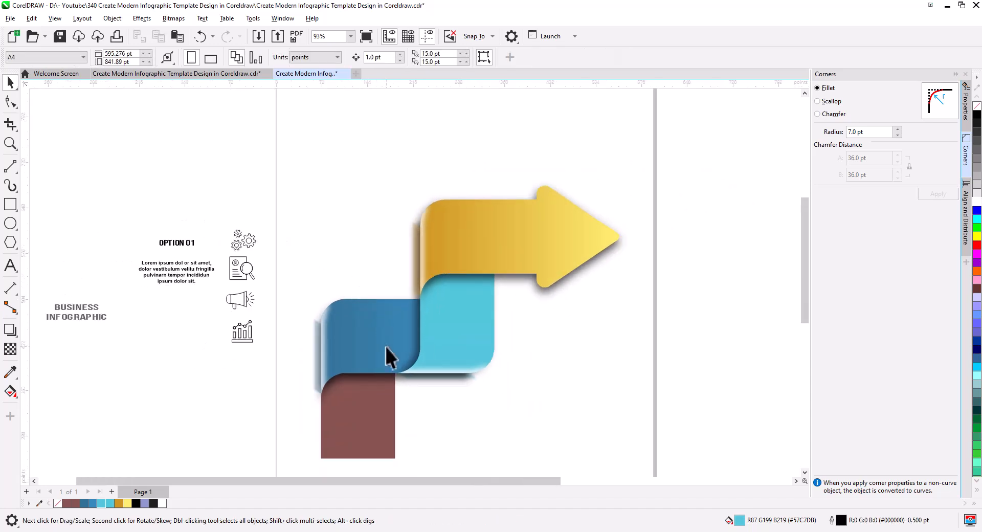
- Draw a straight horizontal line along the brown piece's bottom edge and widen it on both sides to about 187 pt
left_click_drag(458, 406, 473, 317)
scroll(448, 385, "up", 3)
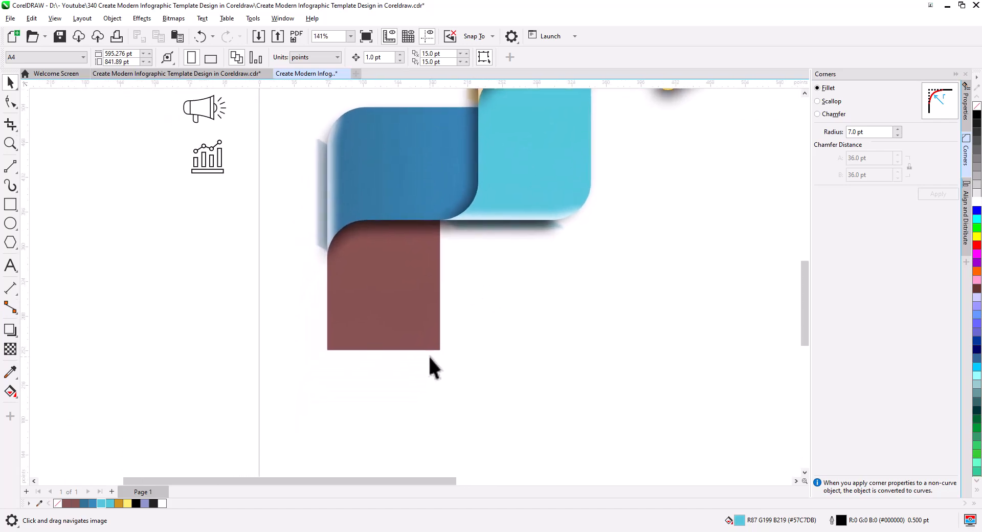
scroll(432, 366, "up", 2)
left_click_drag(427, 371, 447, 351)
scroll(422, 353, "up", 2)
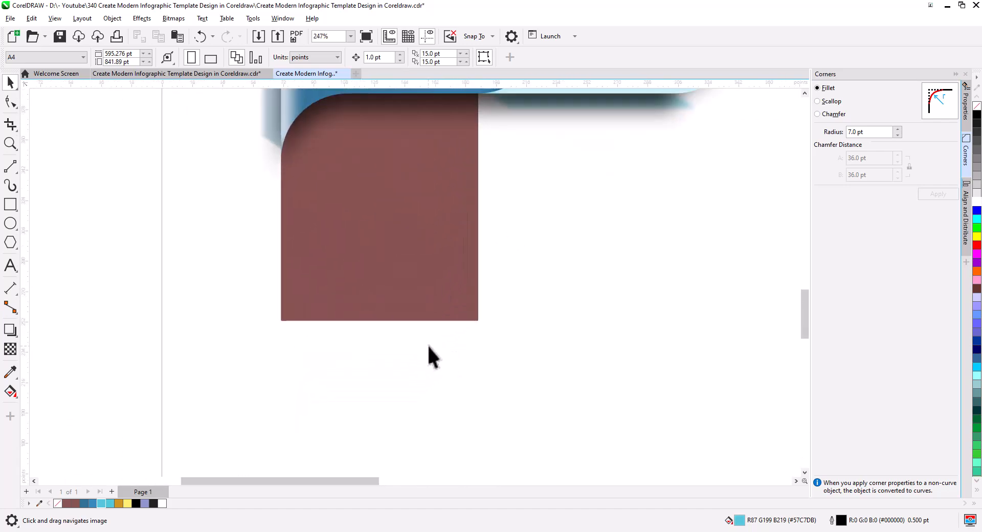
left_click(13, 162)
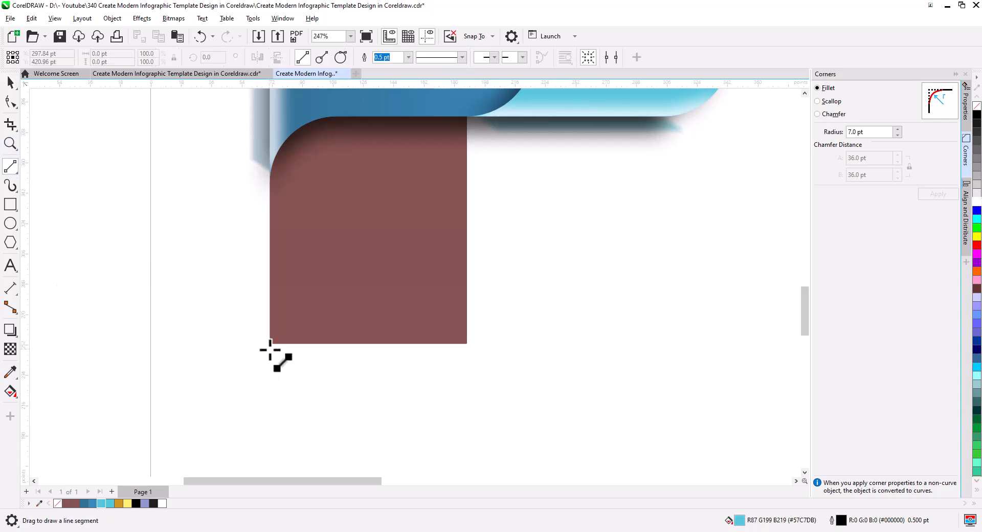
left_click_drag(389, 343, 463, 343)
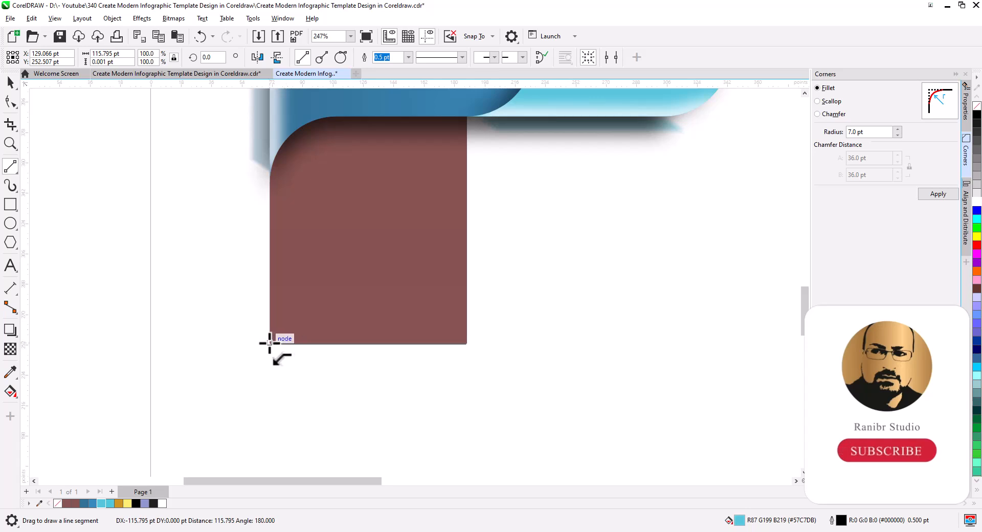
left_click(11, 81)
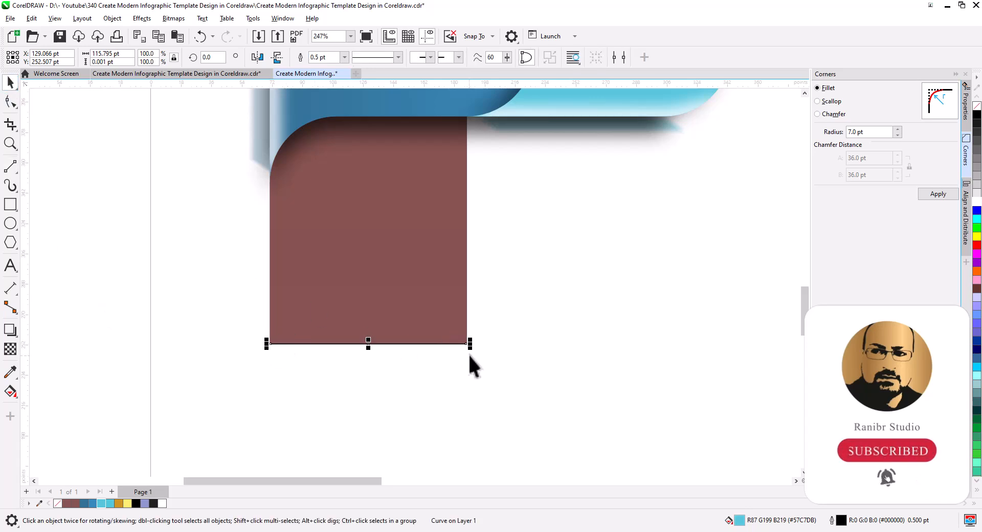
left_click_drag(468, 344, 531, 374)
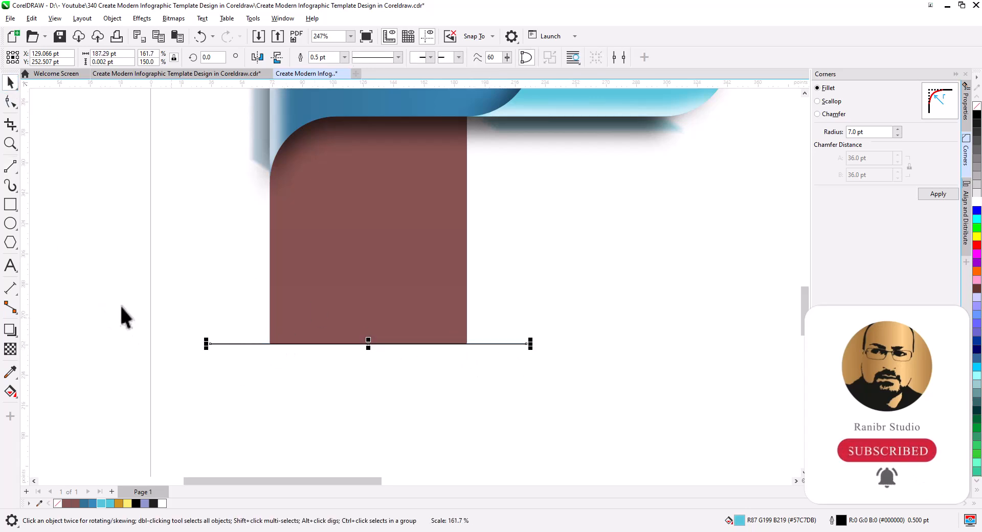
- Bend the middle of the line slightly upward into a shallow arc about 4 pt high, and give it a black fill without outline
left_click(10, 102)
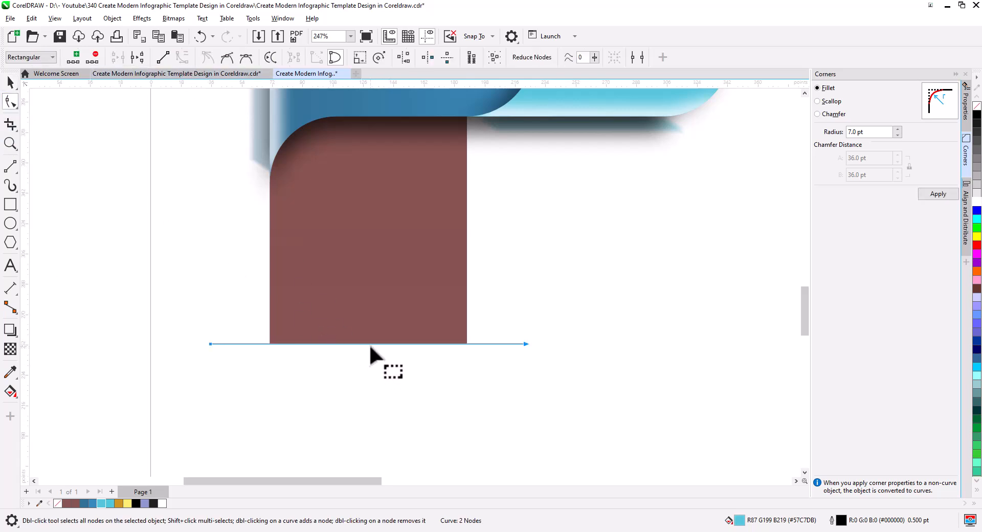
left_click_drag(367, 342, 370, 337)
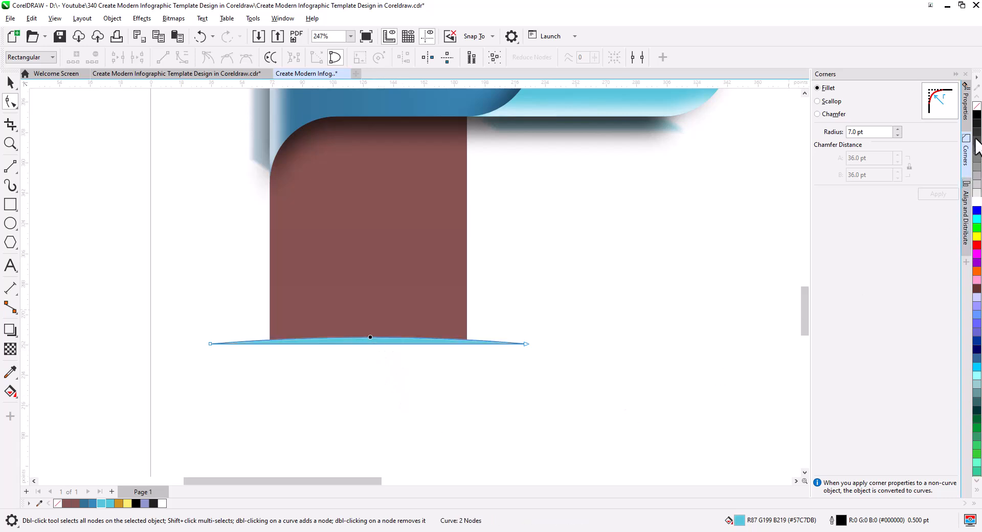
left_click(976, 118)
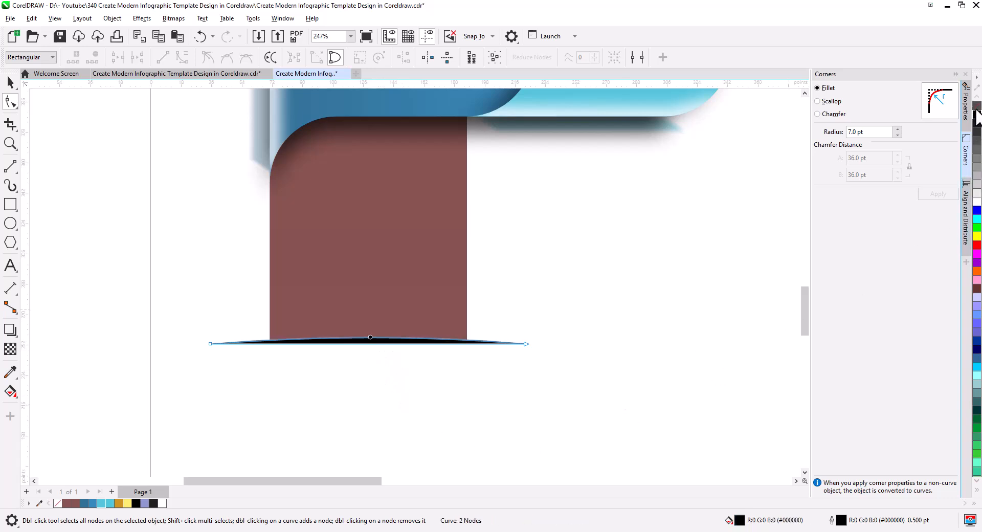
right_click(975, 105)
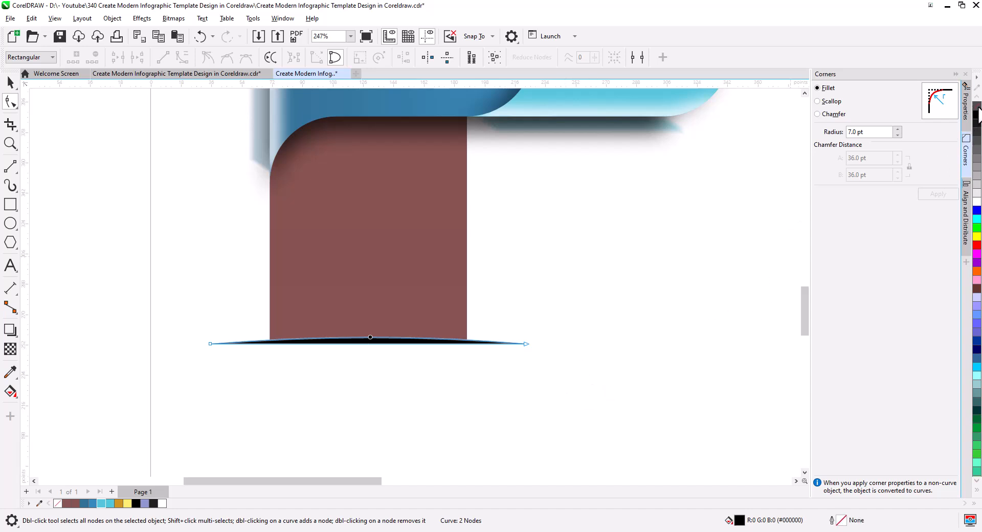
left_click(10, 83)
left_click(381, 388)
left_click(396, 343)
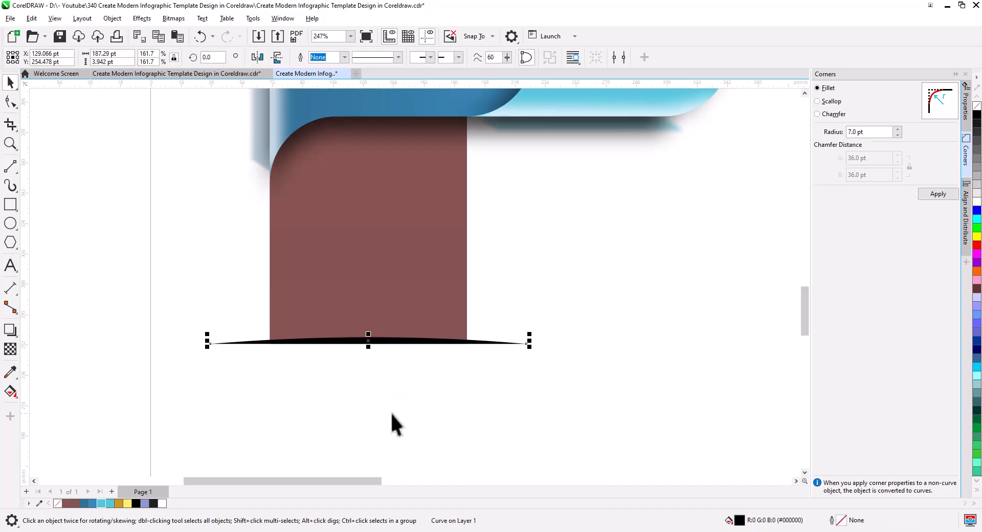
- Duplicate the brown piece in place and send the duplicate to the back of the page
left_click(387, 287)
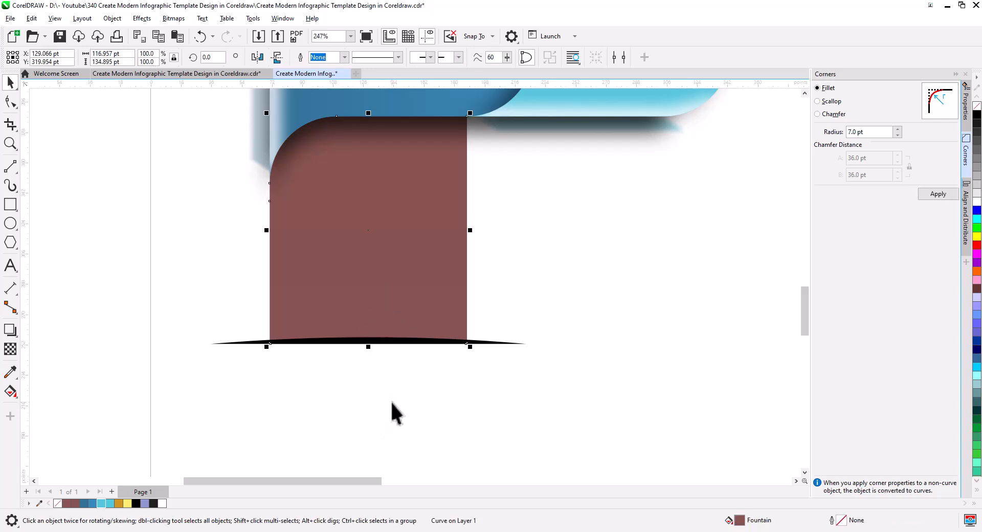
left_click(159, 36)
left_click(178, 36)
right_click(377, 246)
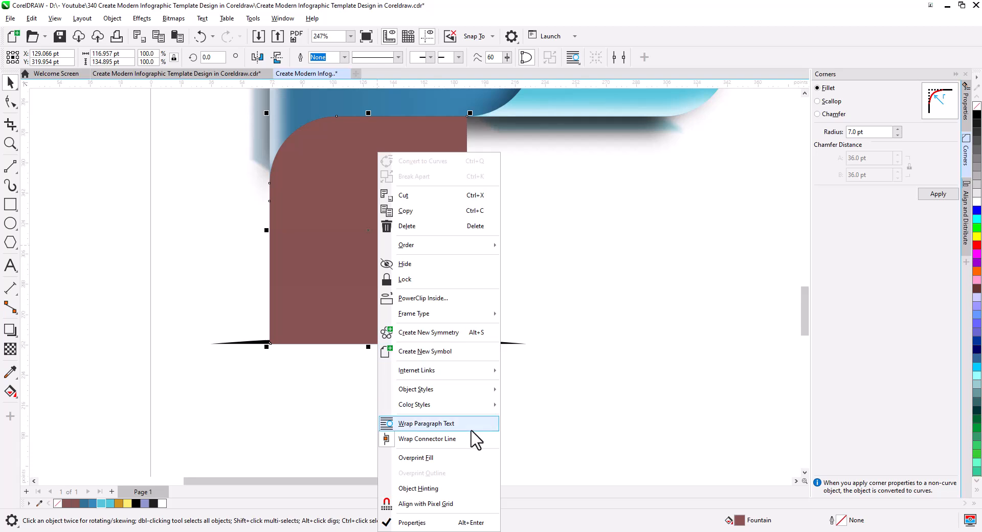
mouse_move(441, 245)
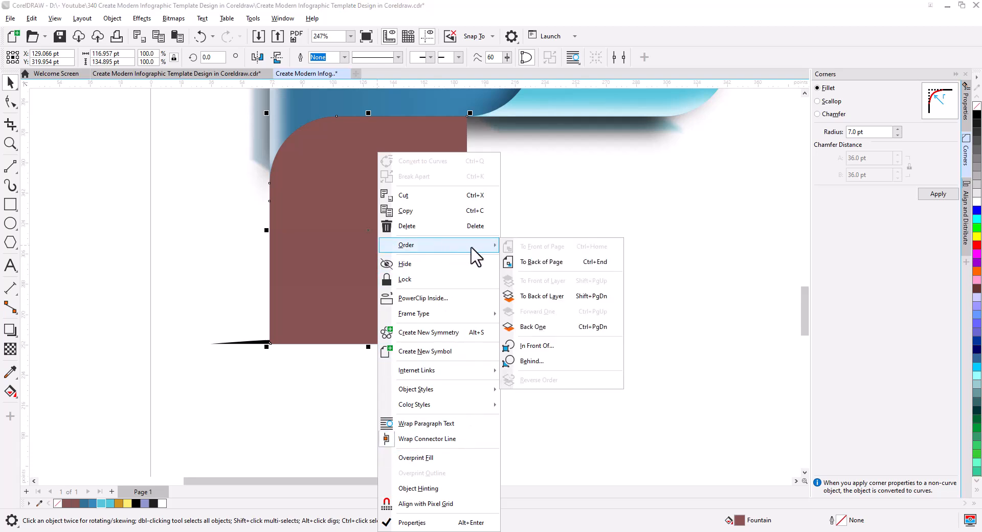
left_click(534, 261)
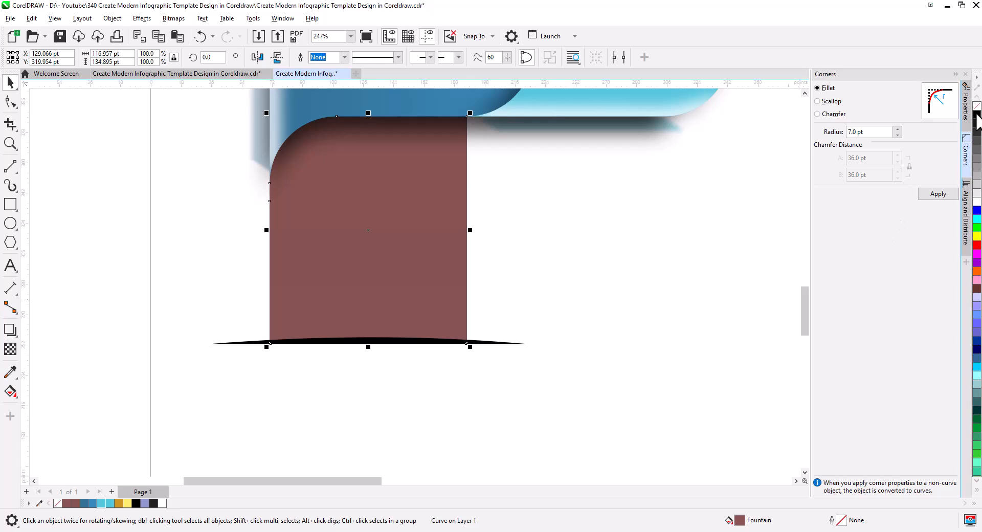
- Fill the duplicate behind the brown piece with black and apply a Gaussian Blur with a radius of 22.8 pixels
left_click(141, 19)
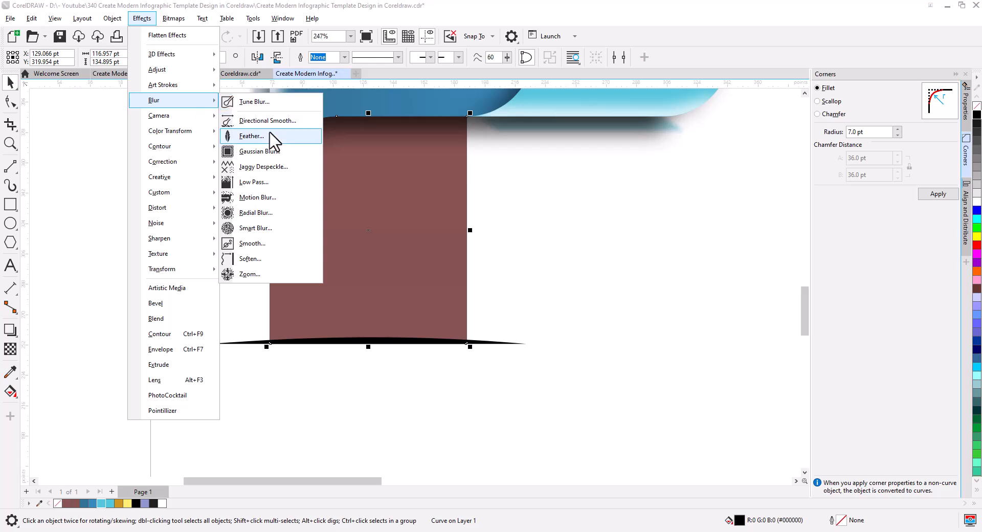
left_click(273, 152)
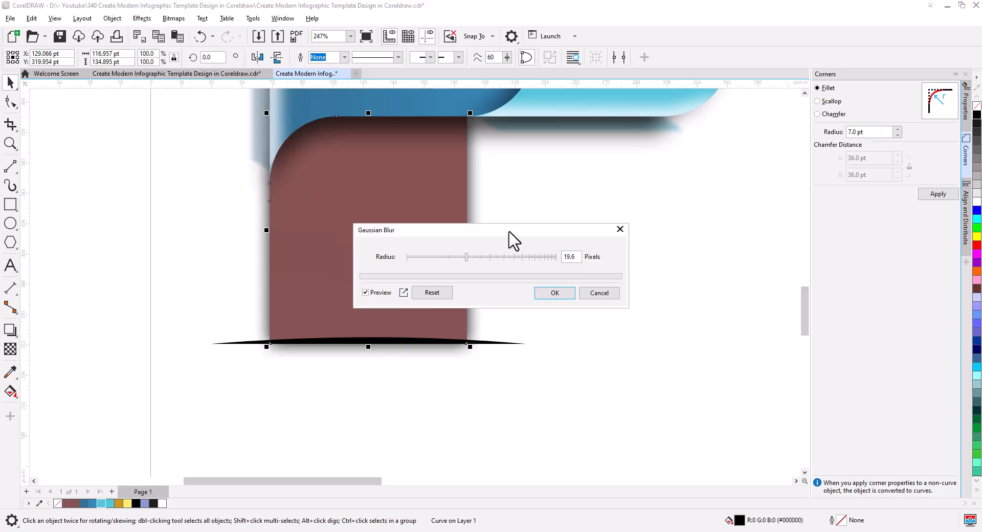
left_click_drag(508, 231, 624, 368)
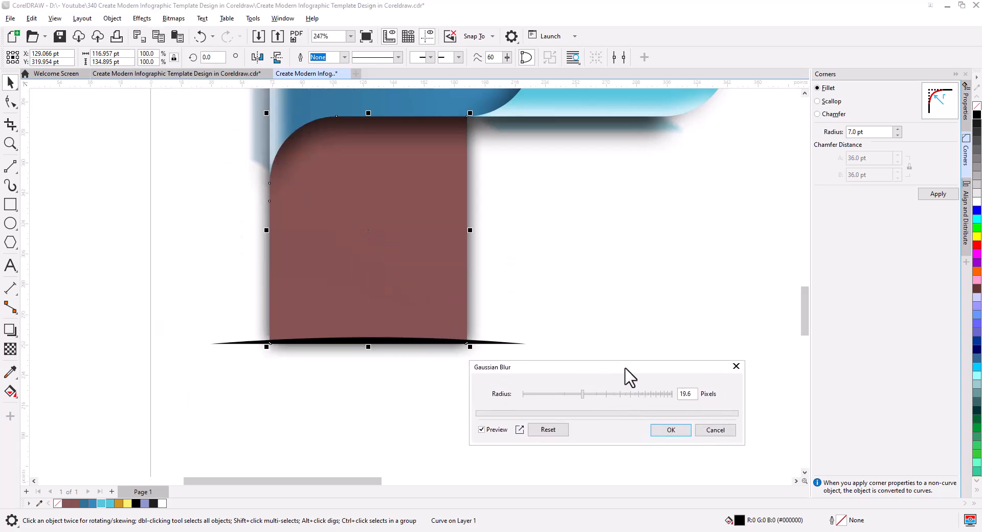
left_click(587, 395)
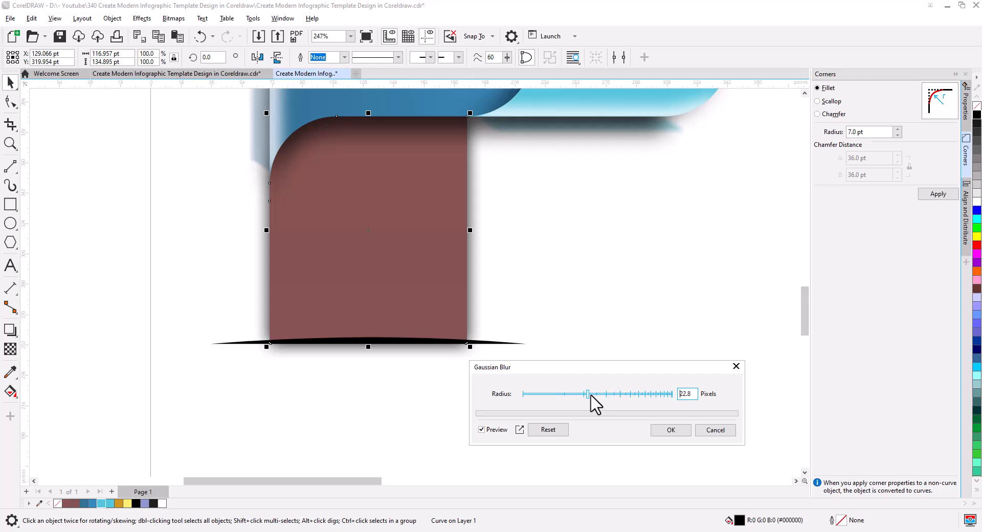
left_click(671, 431)
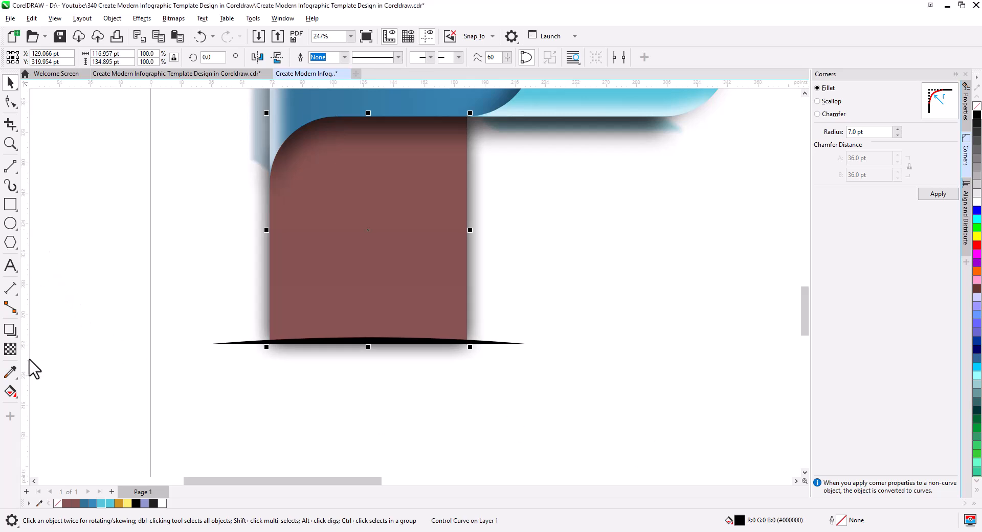
- Apply a uniform transparency of 36 to the blurred black shadow behind the brown piece
left_click(10, 349)
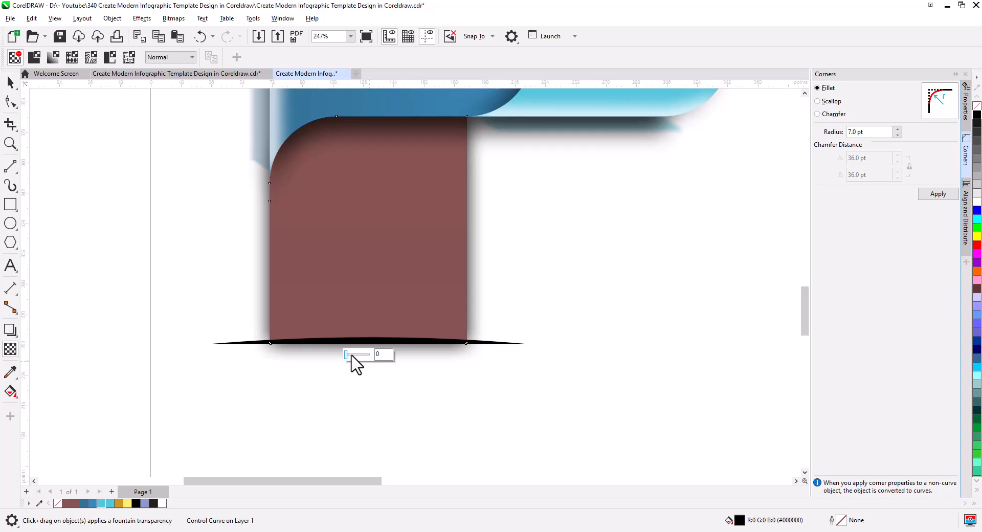
left_click(352, 355)
left_click(354, 356)
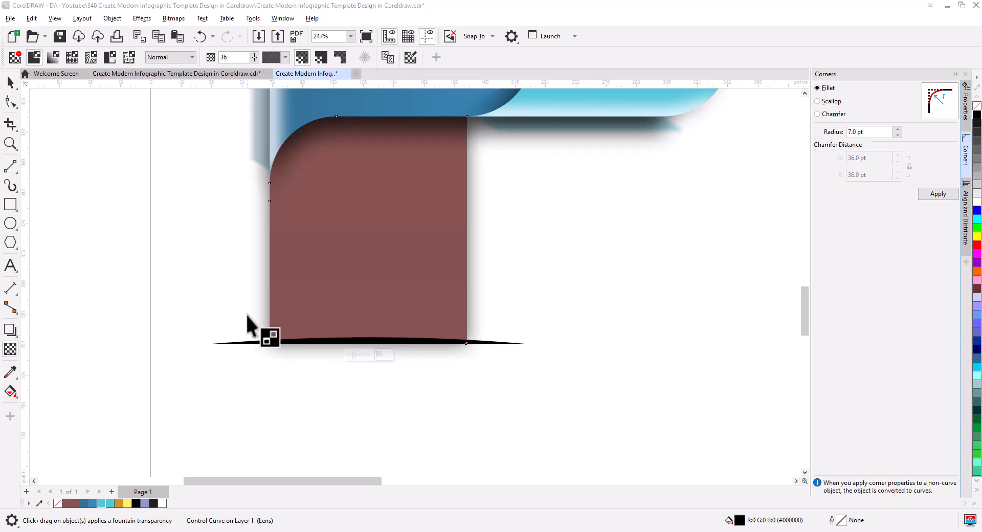
key("space")
left_click(345, 365)
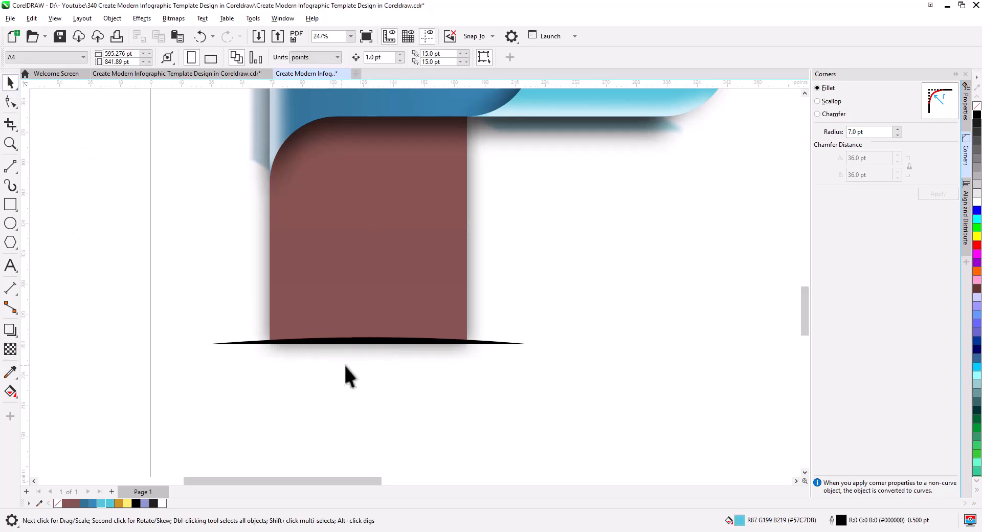
- Stretch the black arc downward to about 8 pt high and apply a Gaussian Blur with a radius of 7 pixels
left_click(376, 340)
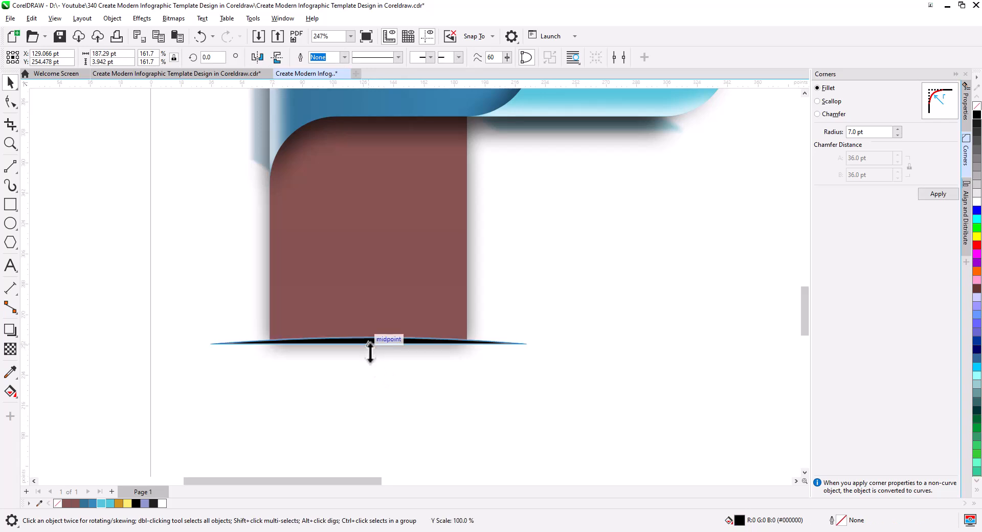
left_click_drag(369, 343, 369, 354)
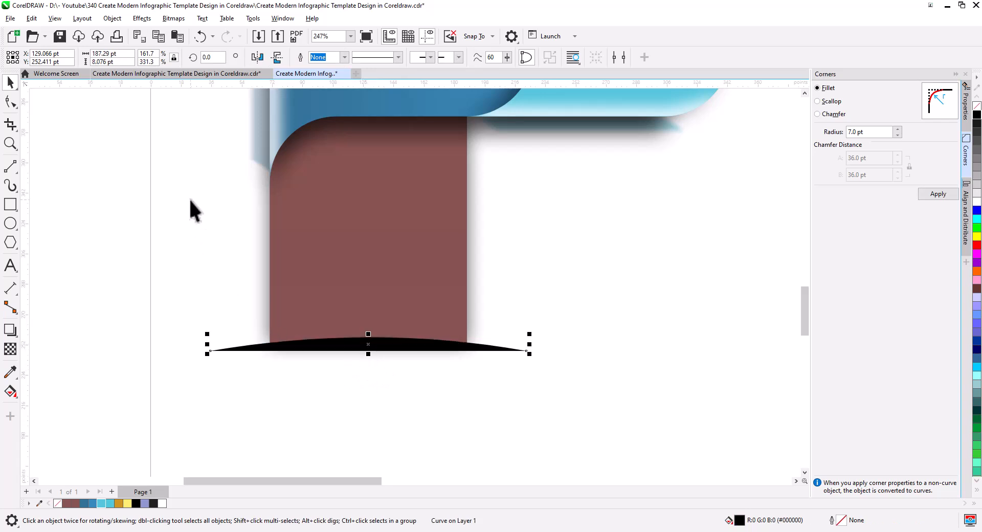
left_click(142, 19)
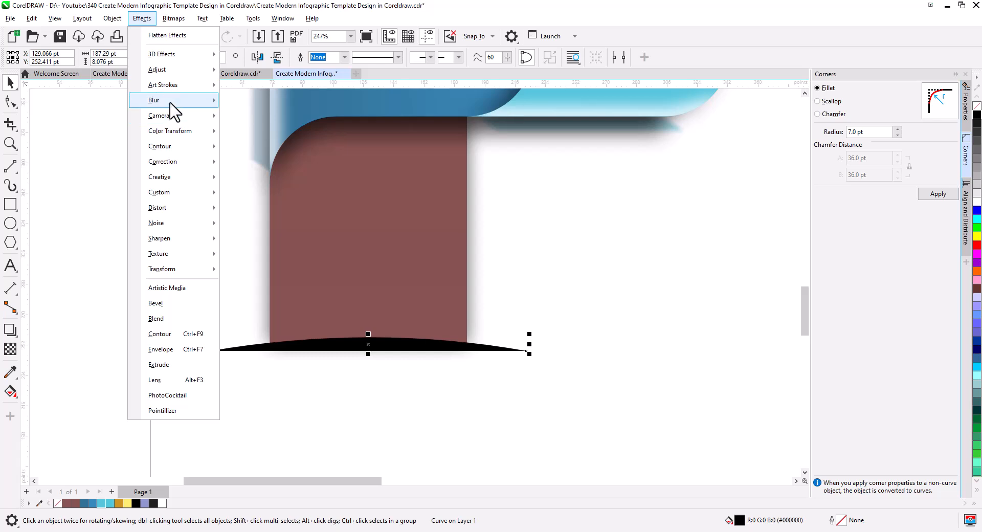
mouse_move(168, 102)
left_click(275, 152)
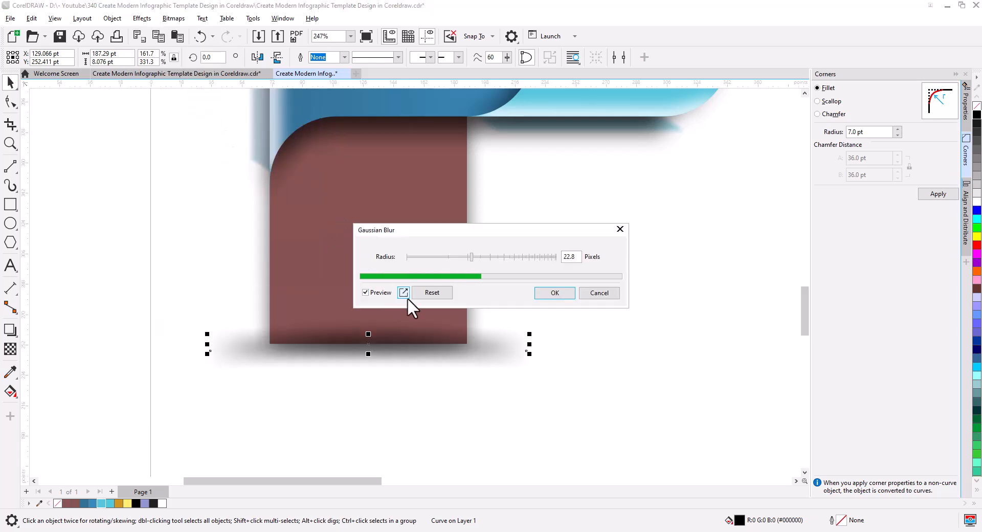
left_click_drag(470, 257, 436, 257)
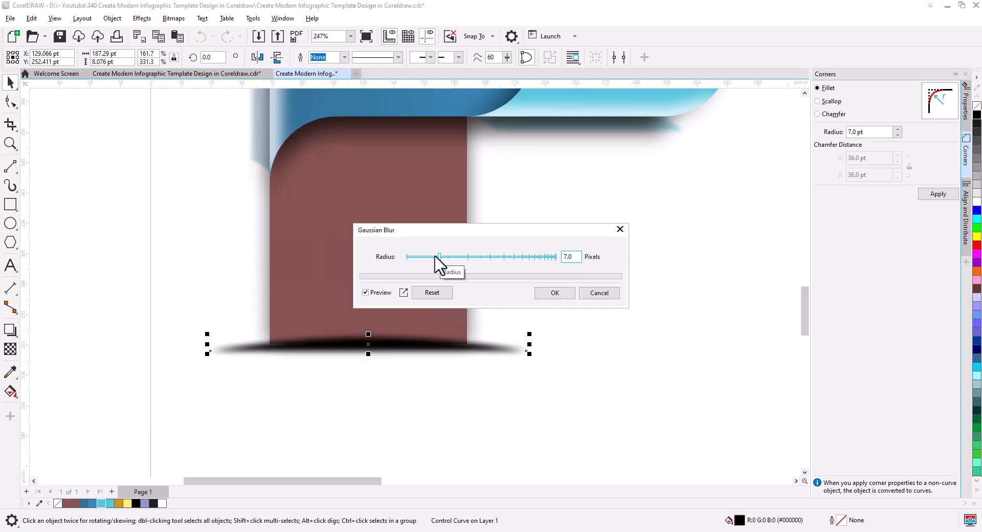
left_click(556, 295)
- Give the blurred arc a uniform transparency of about 26 and position it across the brown piece's bottom edge
left_click_drag(369, 350, 370, 344)
left_click(10, 348)
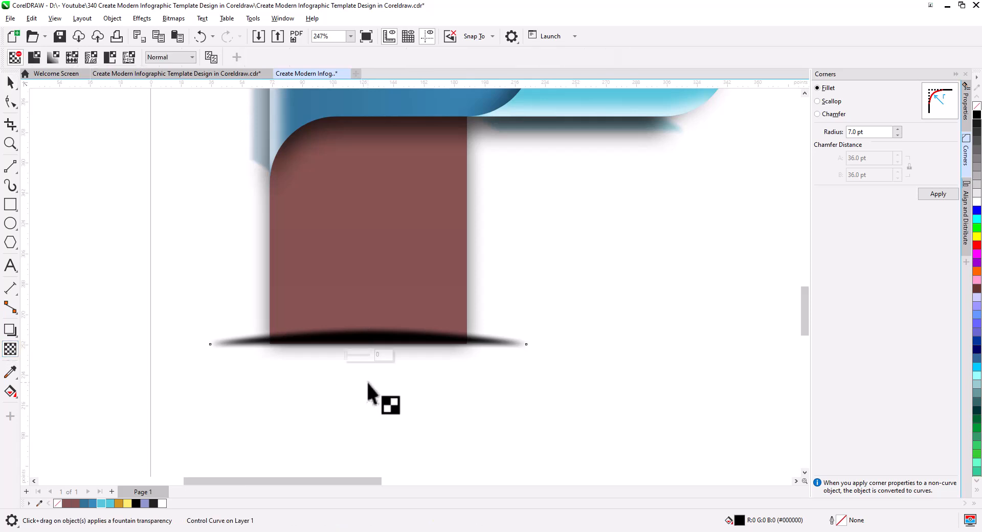
left_click_drag(350, 356, 354, 356)
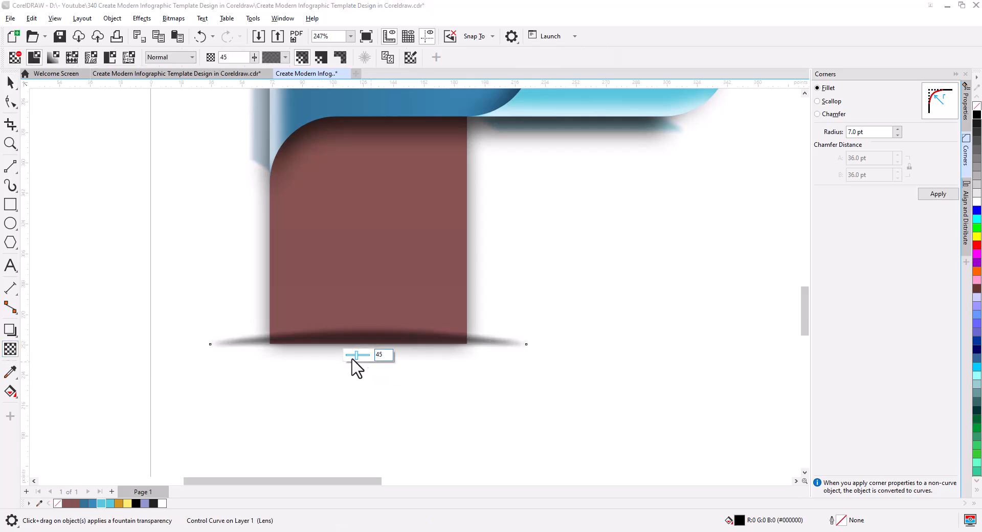
left_click(10, 83)
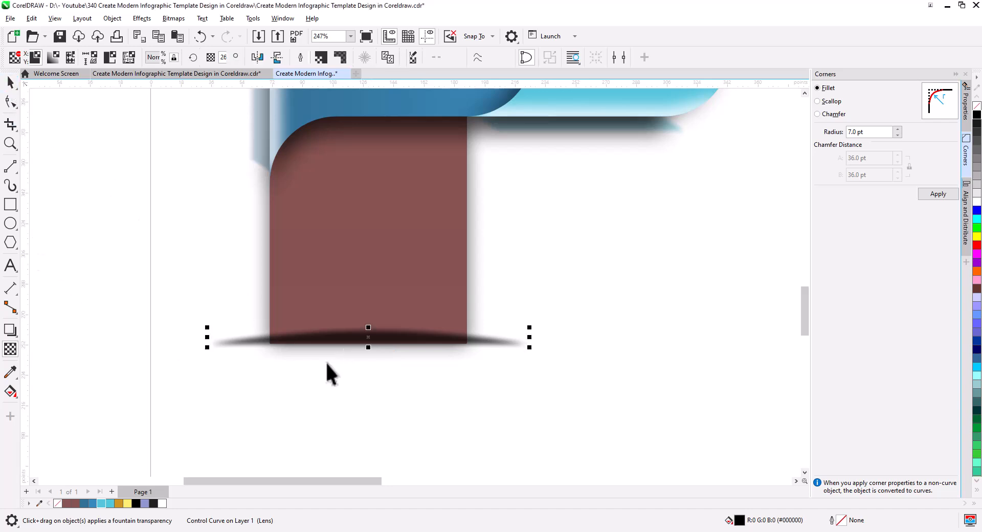
key("space")
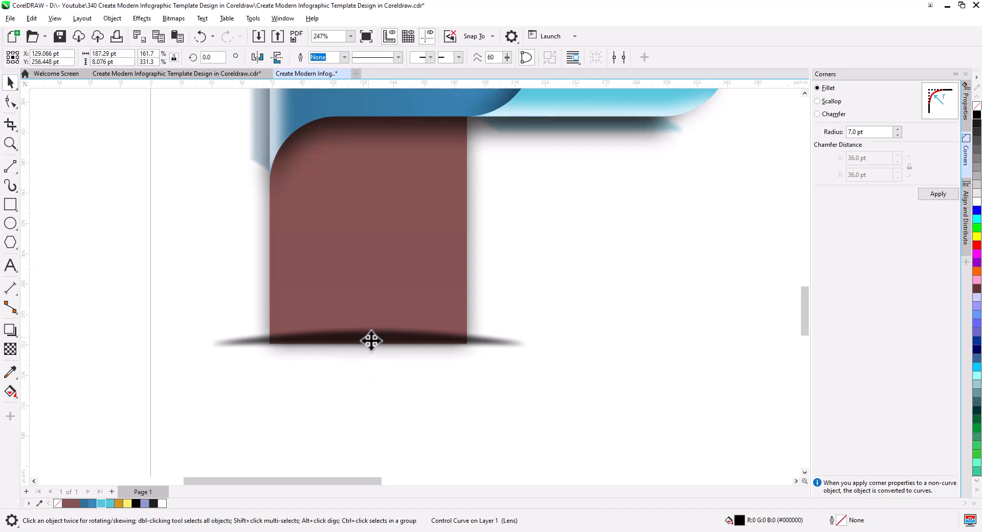
left_click_drag(371, 340, 370, 345)
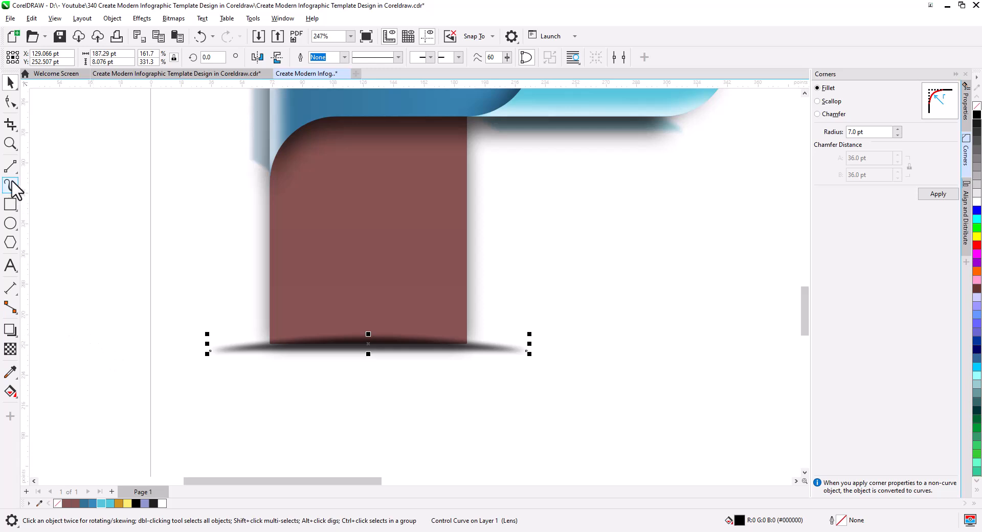
- Draw a rectangle about 124 by 50 pt directly below the brown piece's bottom edge and remove its fill
left_click(10, 204)
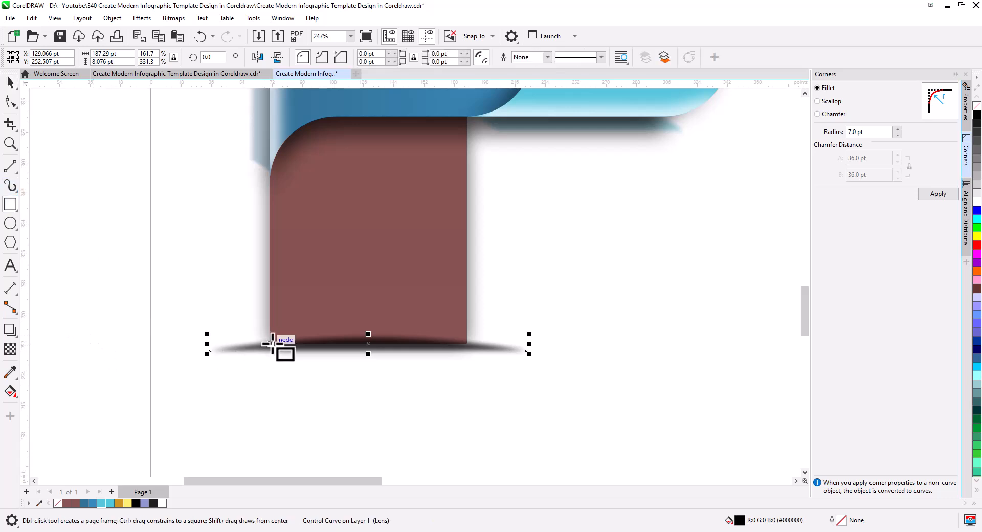
left_click_drag(270, 344, 479, 427)
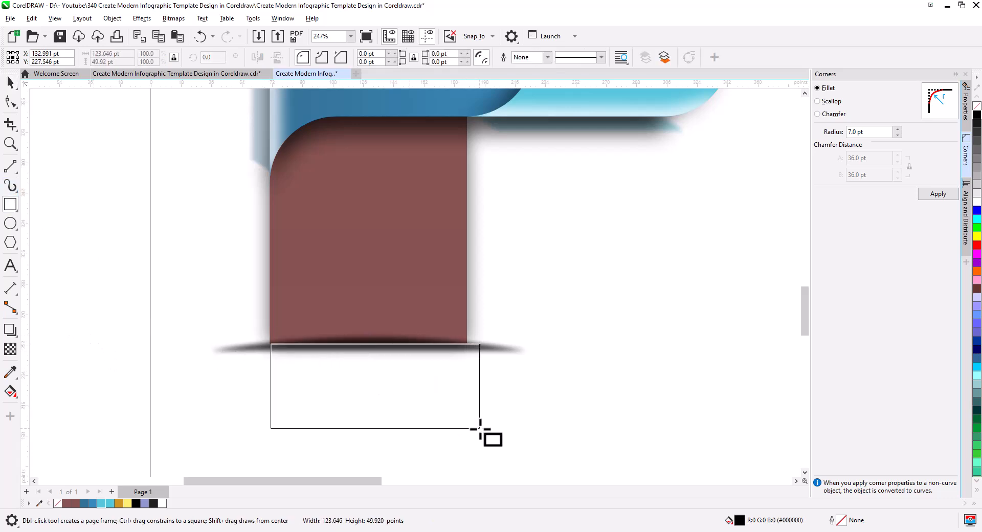
left_click(10, 81)
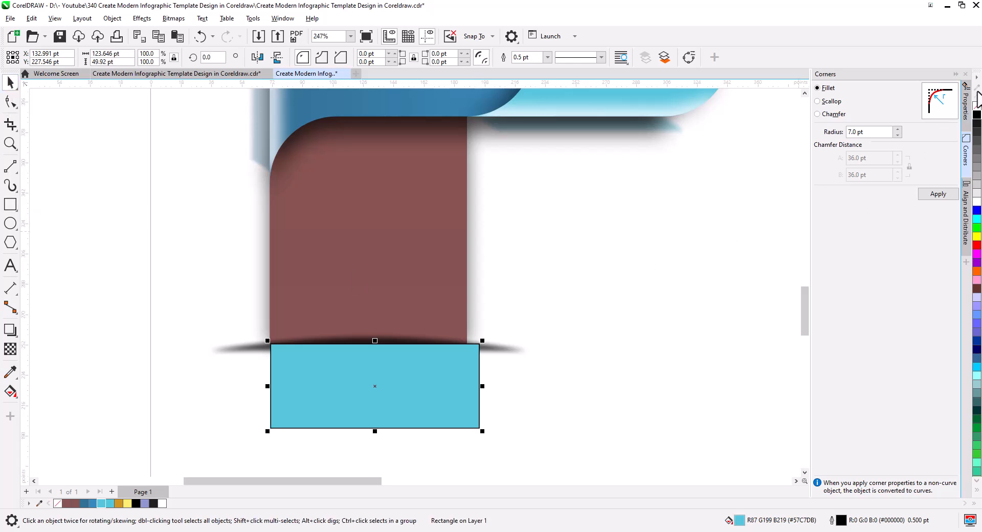
left_click(976, 105)
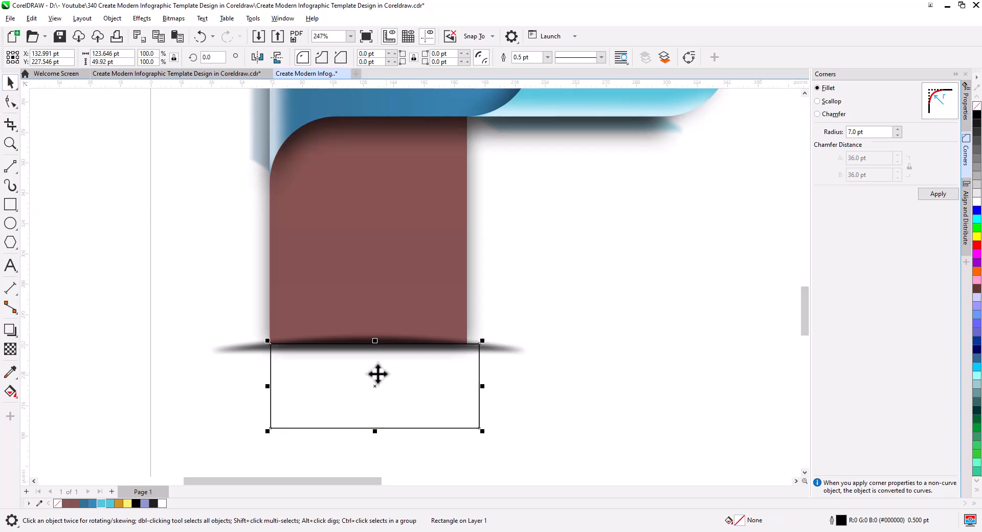
- Resize the rectangle to about 189 by 27 pt, resting on the brown piece's bottom edge and enclosing the raised arc shadow
left_click_drag(267, 387, 254, 387)
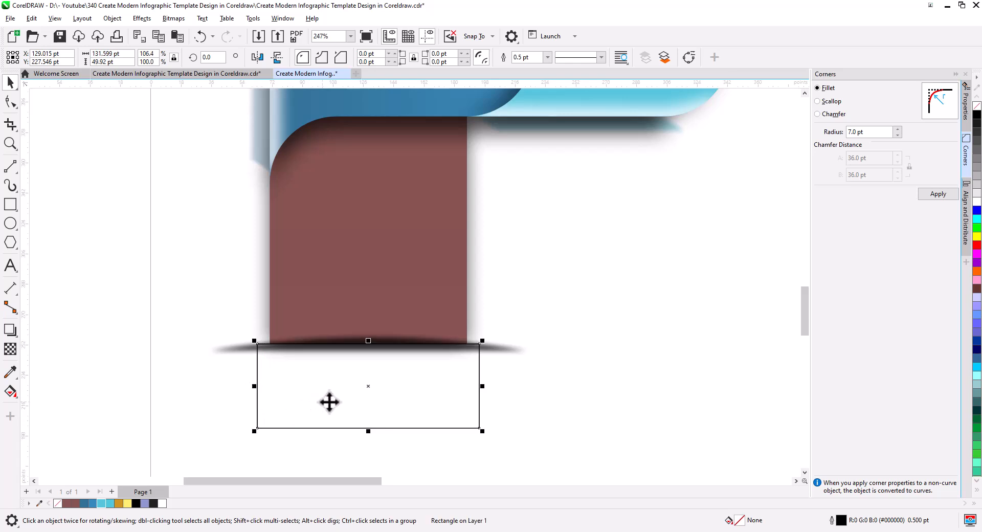
key("ctrl+z")
left_click_drag(370, 431, 368, 295)
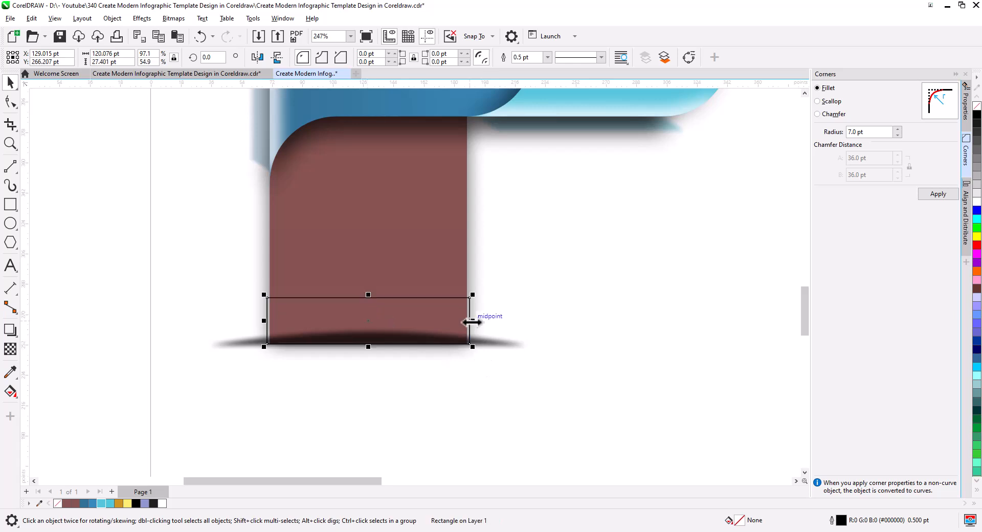
left_click_drag(472, 321, 529, 325)
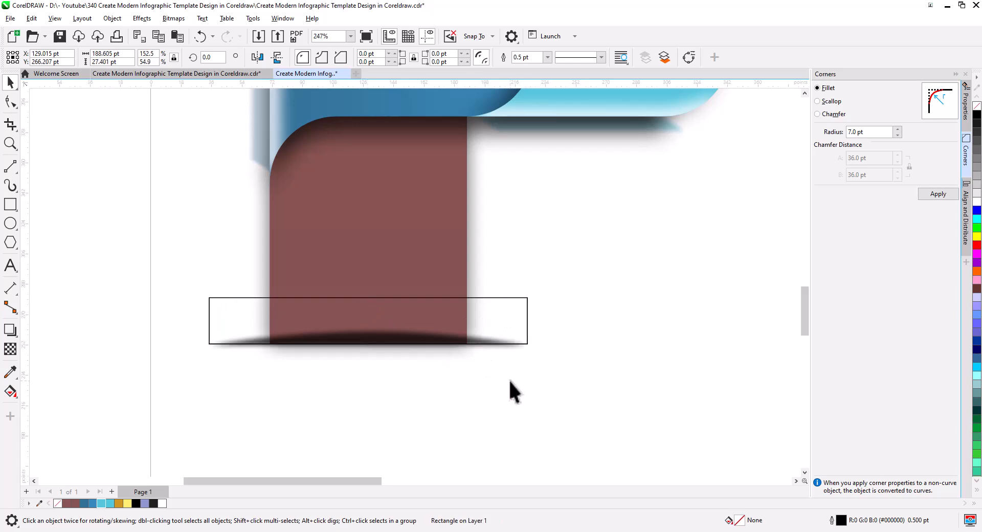
- PowerClip the blurred arc inside the rectangle and remove the rectangle's outline
left_click(496, 352)
left_click(496, 344)
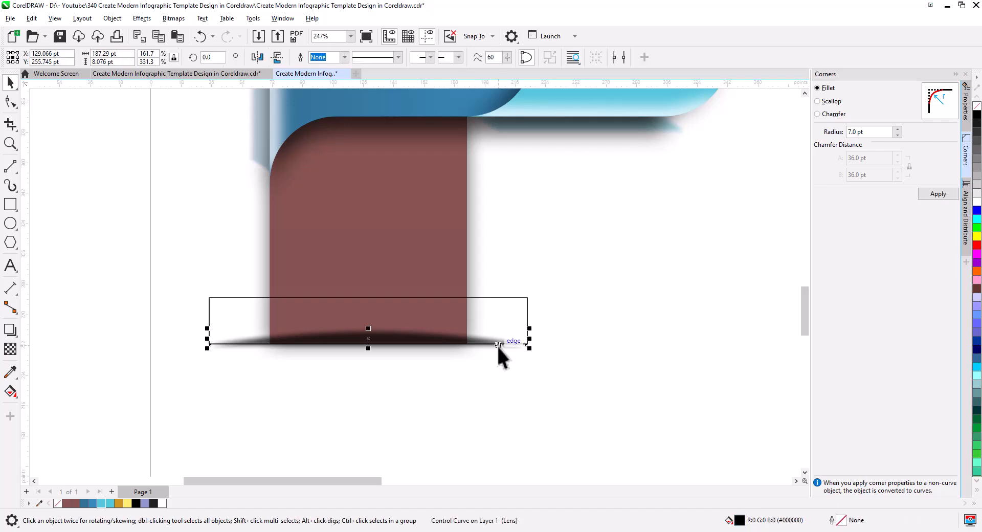
right_click(495, 344)
left_click(546, 298)
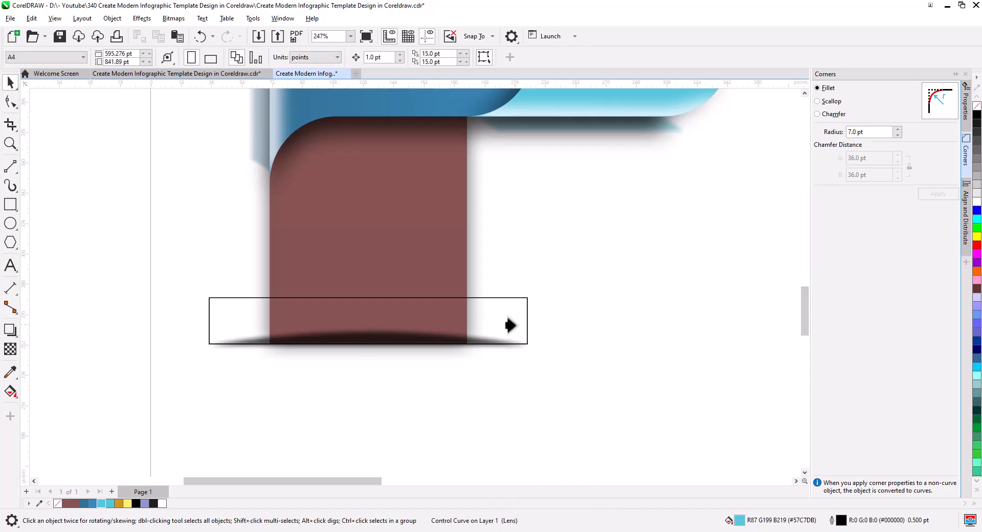
left_click(512, 325)
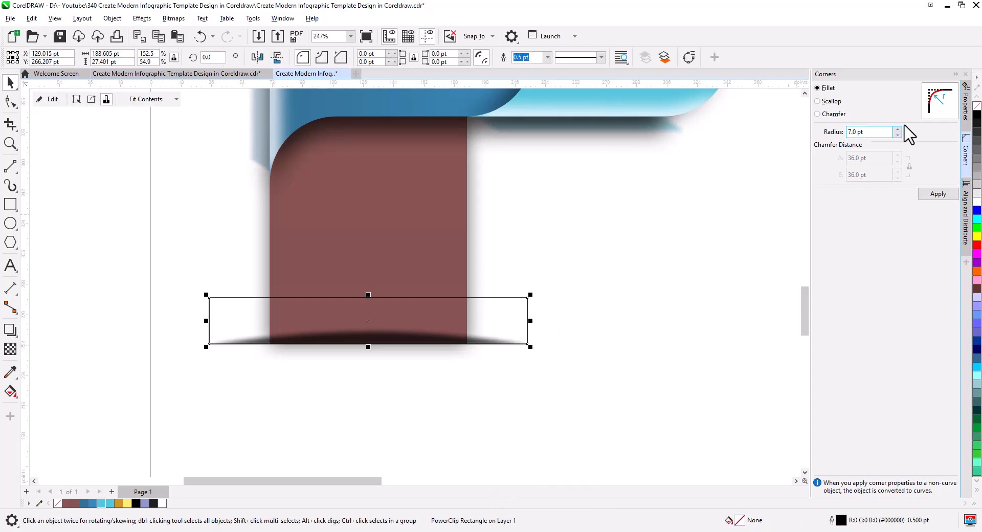
right_click(973, 109)
left_click(541, 429)
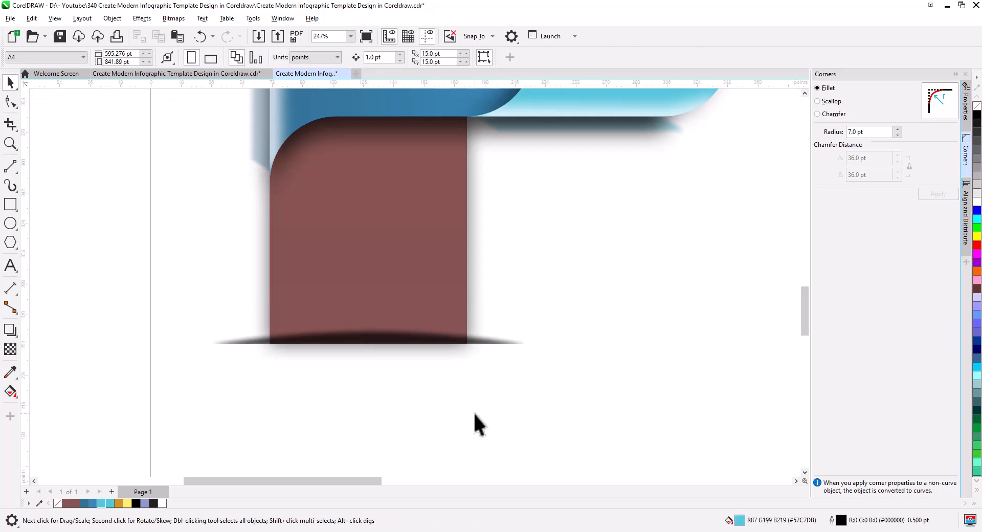
- Place a copy of the gears icon, about 56 by 47 pt, on the brown piece and centre it horizontally with that piece
scroll(473, 408, "down", 3)
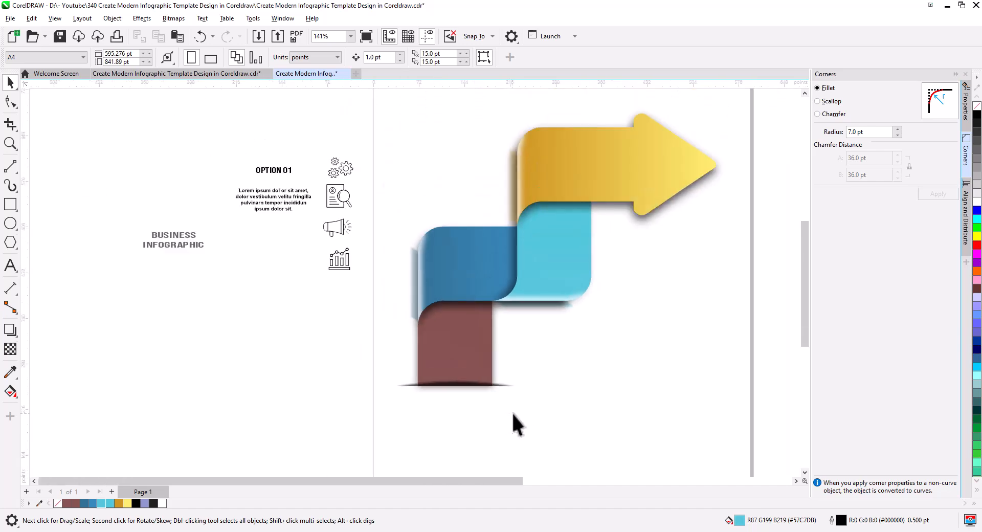
left_click_drag(581, 415, 569, 392)
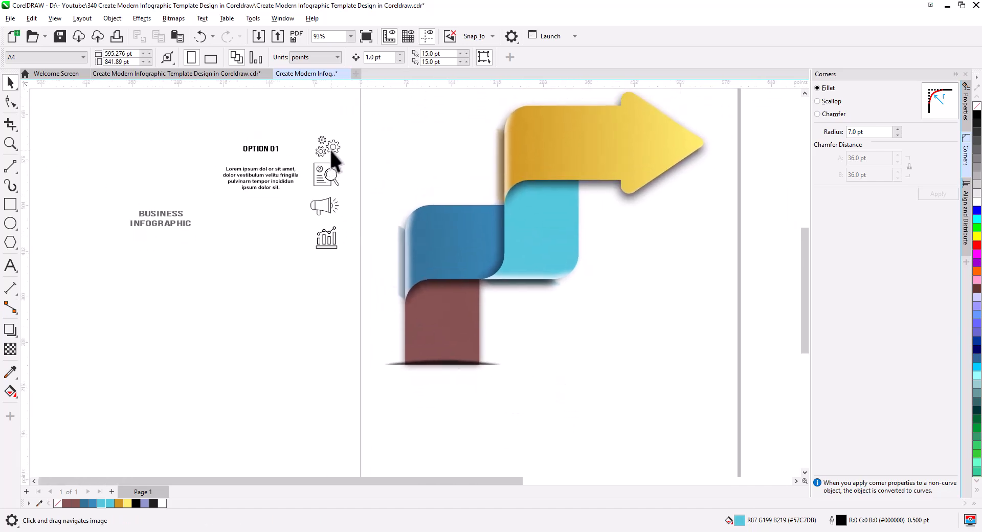
left_click_drag(329, 148, 467, 350)
left_click(479, 360)
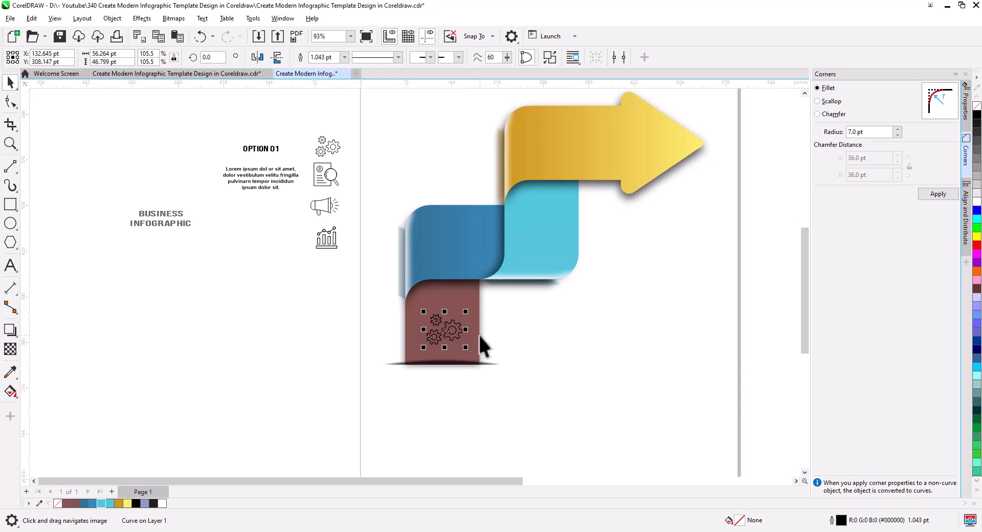
left_click(476, 330, "shift")
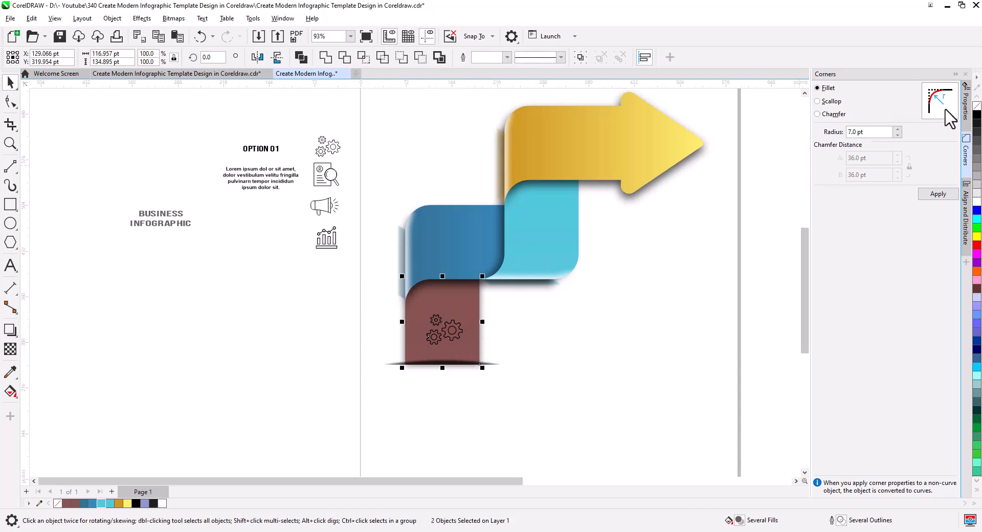
left_click(964, 205)
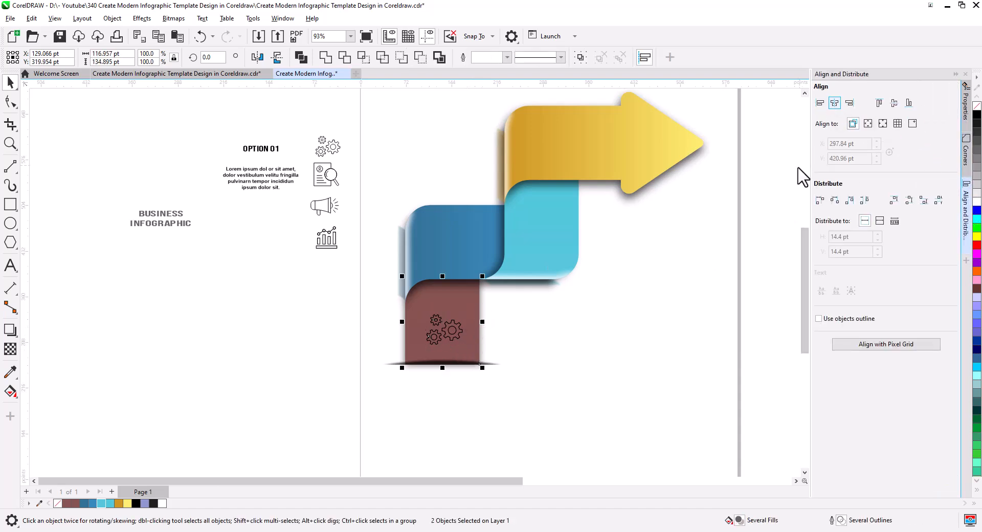
left_click(455, 336)
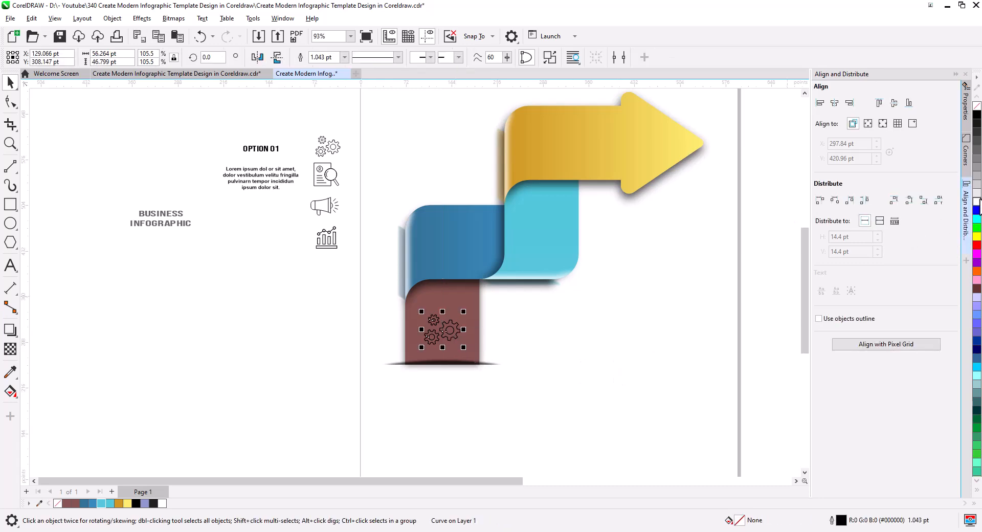
- Outline the gears icon in white and place a white-outlined copy of the megaphone icon, about 64 by 42 pt, on the blue piece
right_click(975, 203)
left_click(594, 398)
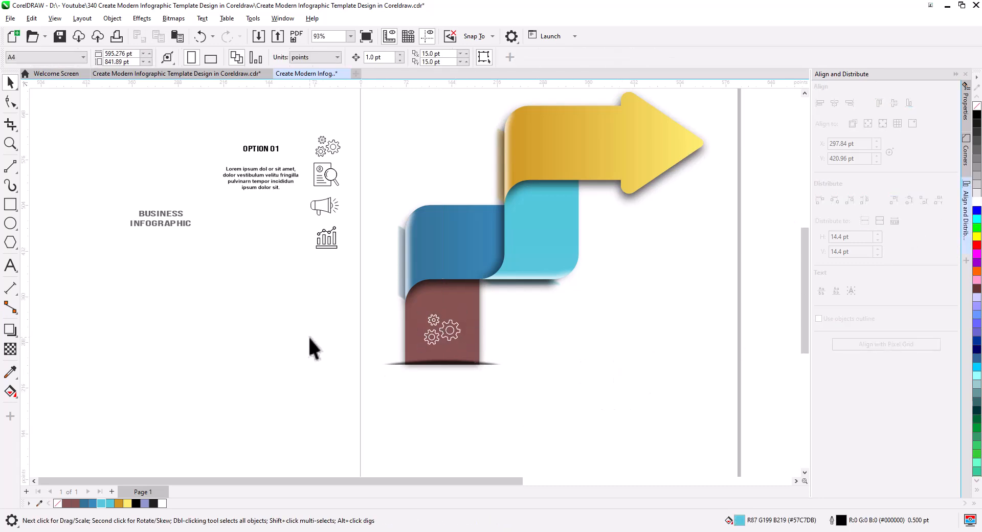
left_click_drag(329, 210, 468, 256)
left_click(484, 269)
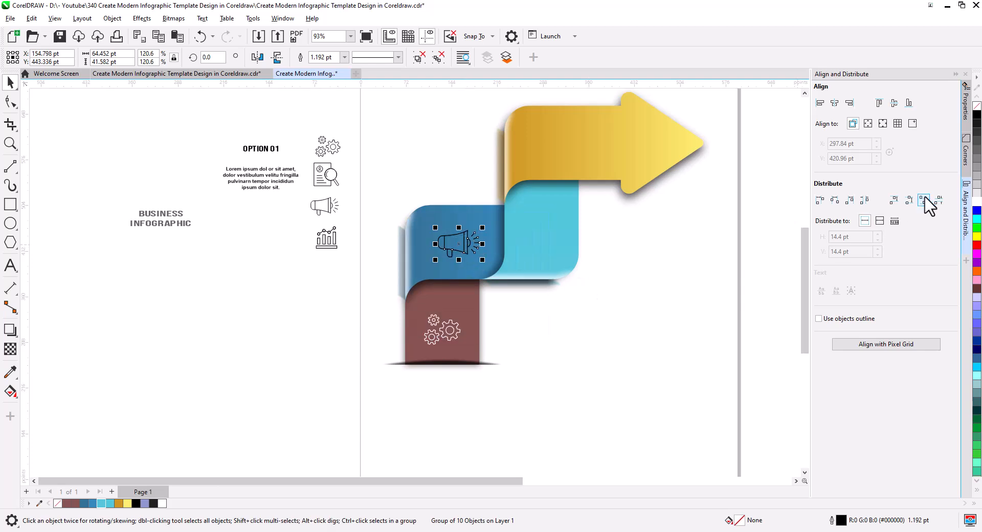
right_click(976, 202)
left_click(585, 320)
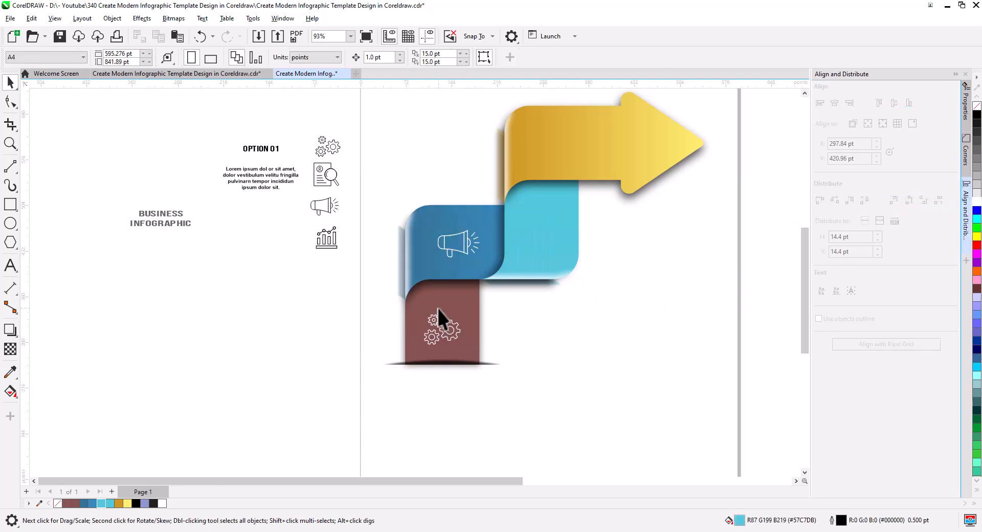
- Place an enlarged copy of the bar chart icon, about 49 by 51 pt, on the cyan piece
left_click_drag(332, 244, 546, 239)
left_click(564, 253)
left_click(597, 260)
left_click(554, 239)
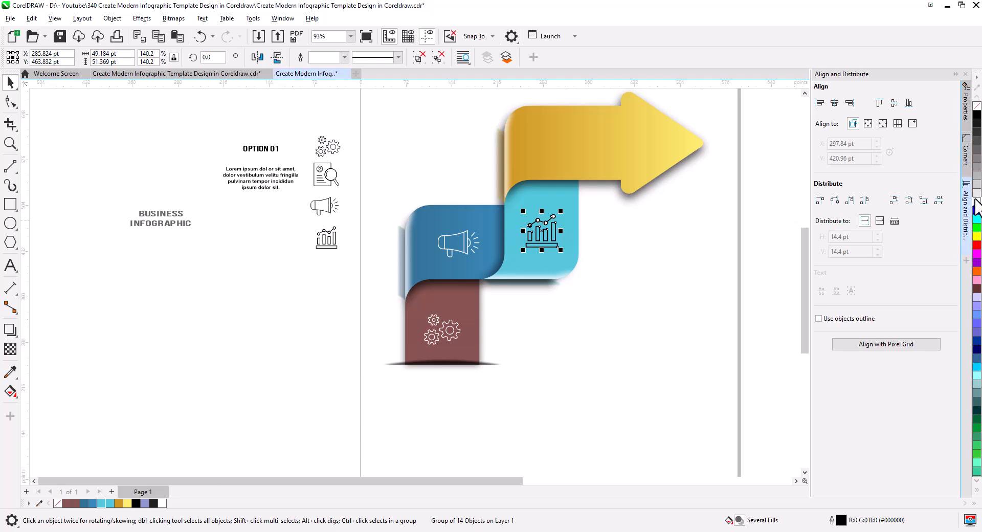
key("Escape")
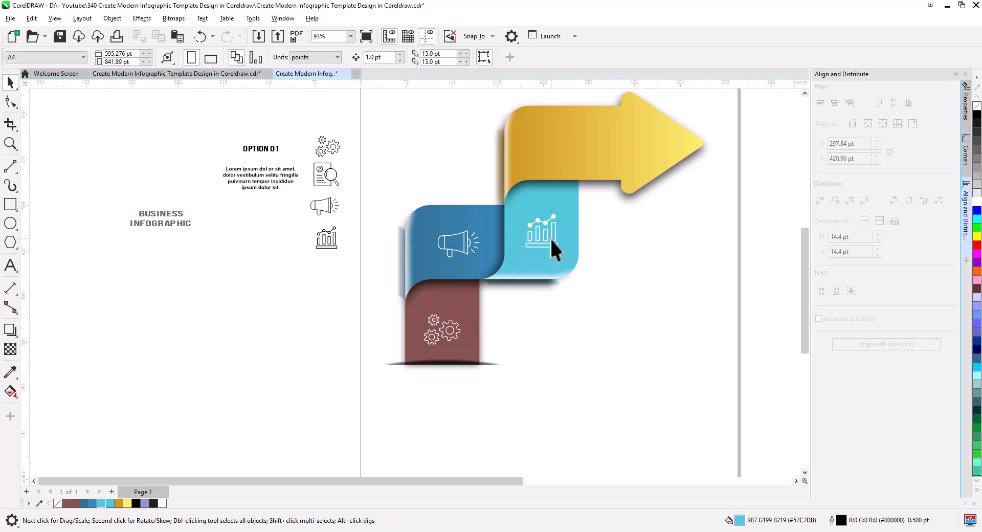
left_click_drag(550, 237, 554, 238)
key("ctrl+z")
left_click(618, 261)
- Place a copy of the document-and-magnifier icon on the shaft of the yellow arrow piece and enlarge it
left_click_drag(330, 179, 580, 145)
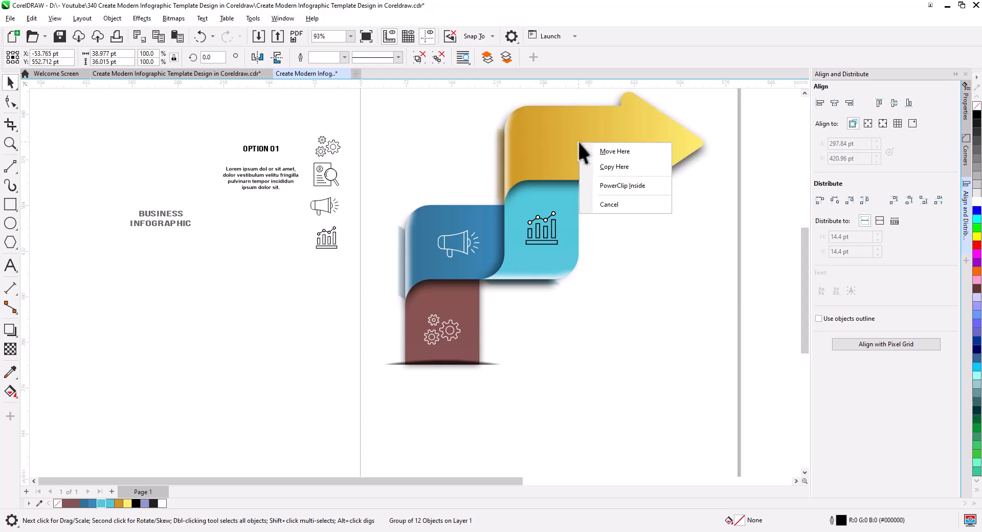
left_click(603, 168)
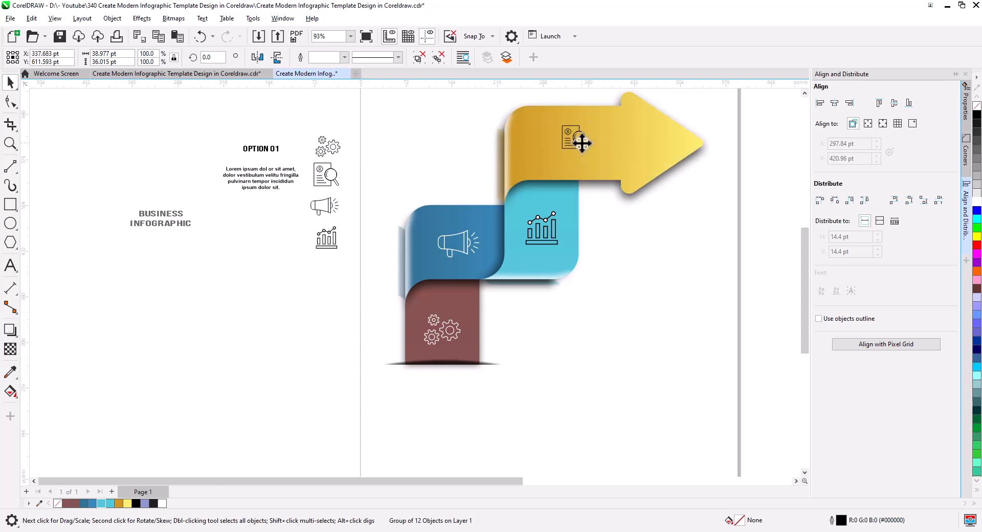
left_click(580, 142)
mouse_move(590, 156)
left_mouse_down()
mouse_move(538, 159)
mouse_move(530, 143)
mouse_move(547, 171)
mouse_move(599, 153)
mouse_move(604, 164)
mouse_move(584, 148)
left_mouse_up()
left_click(595, 158)
left_click(579, 143)
left_click(615, 230)
- Move the four original icons beside the page farther out, beyond the option and title texts
scroll(591, 253, "down", 3)
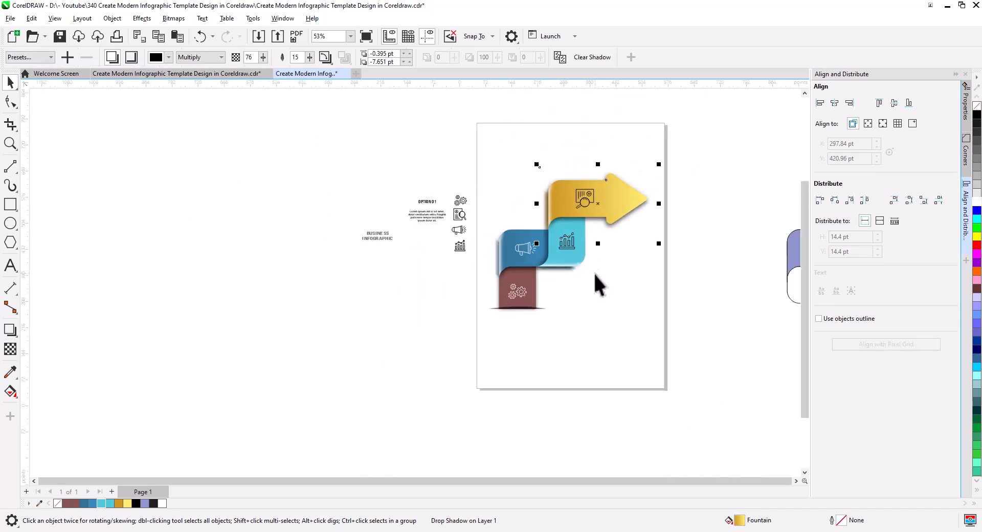
left_click_drag(609, 292, 547, 284)
left_click(557, 297)
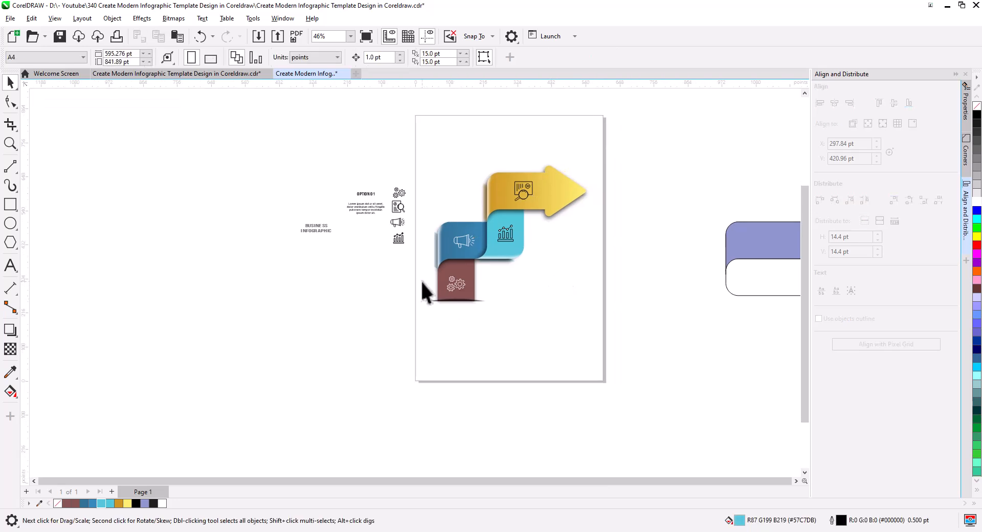
left_click_drag(401, 210, 245, 210)
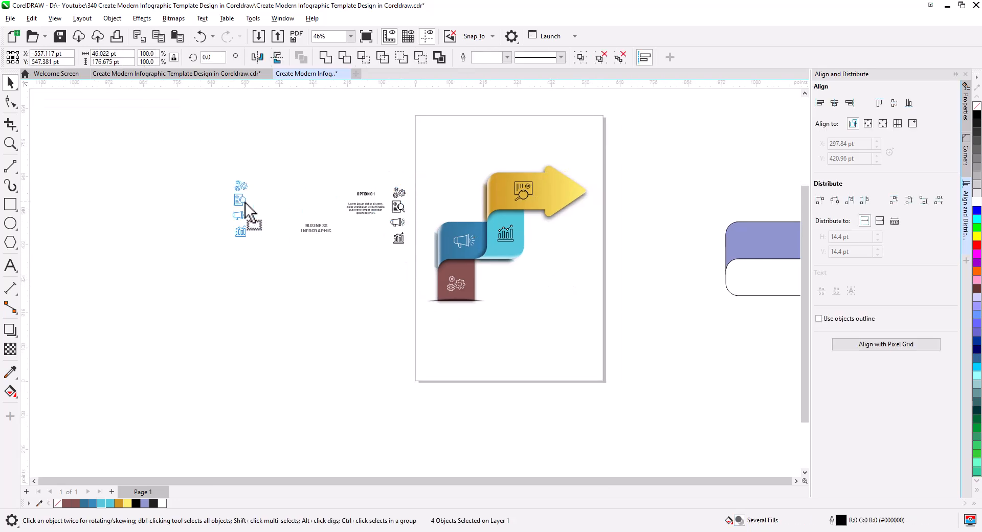
left_click(632, 356)
- Rotate the whole ribbon arrow with its icons by 45° and move it nearer the page's centre
left_click_drag(398, 160, 406, 144)
left_click(471, 241)
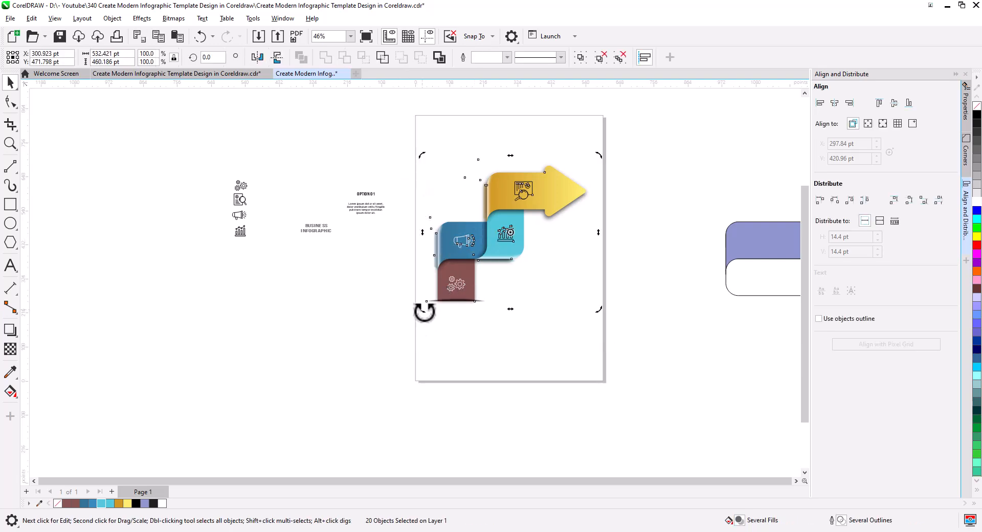
left_click_drag(422, 309, 503, 338)
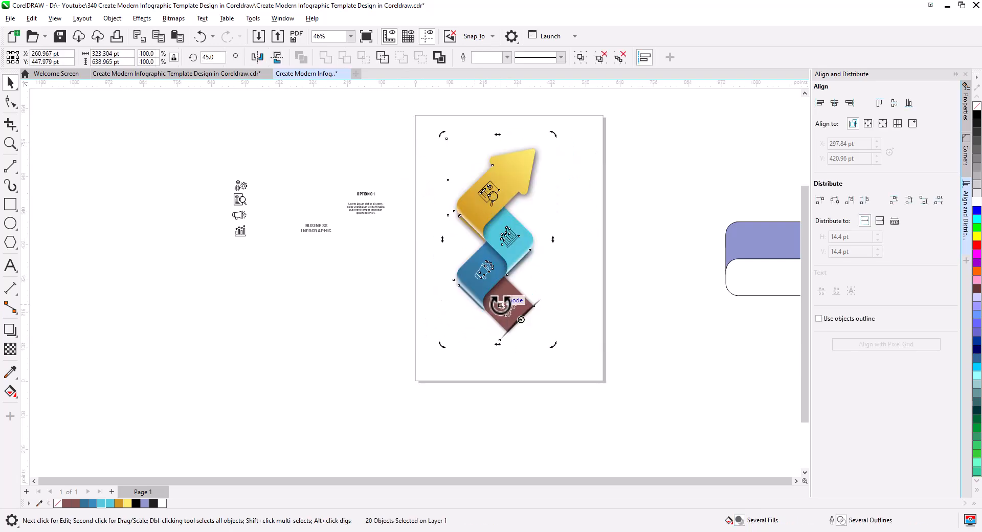
left_click_drag(502, 263, 525, 333)
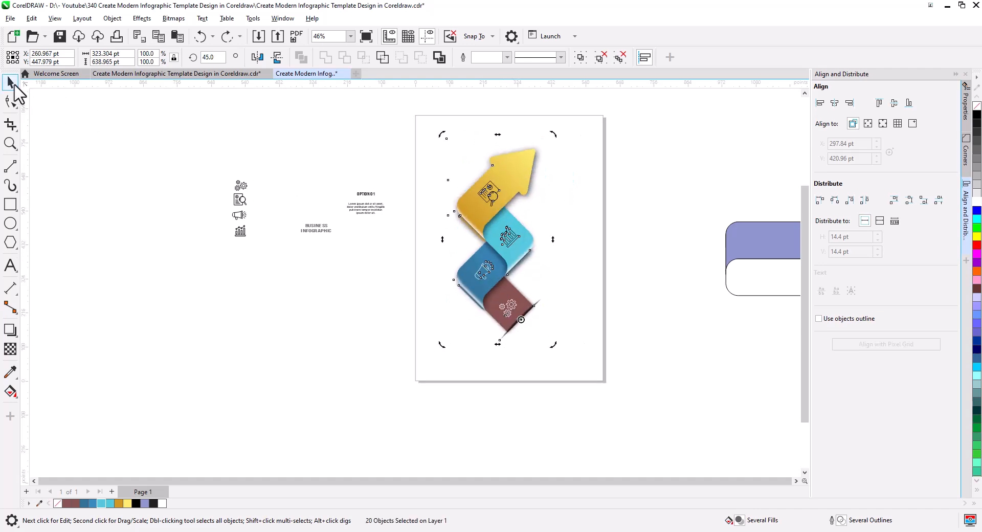
left_click(515, 272)
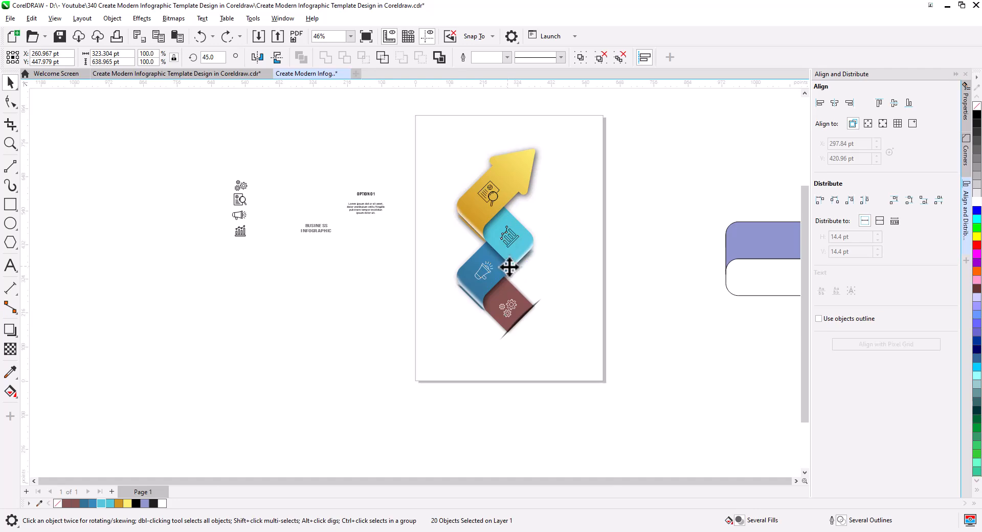
left_click_drag(515, 273, 526, 271)
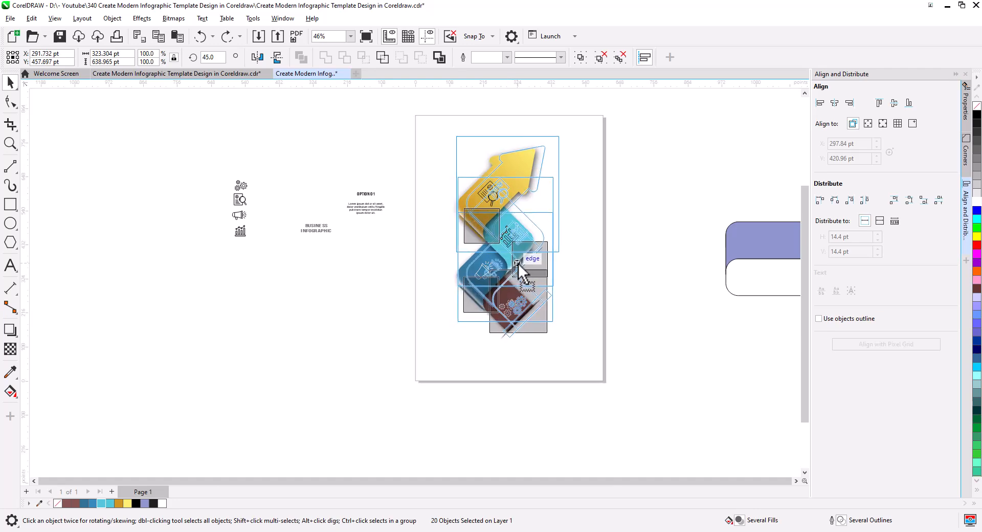
left_click(584, 314)
scroll(541, 274, "up", 2)
left_click_drag(544, 266, 546, 287)
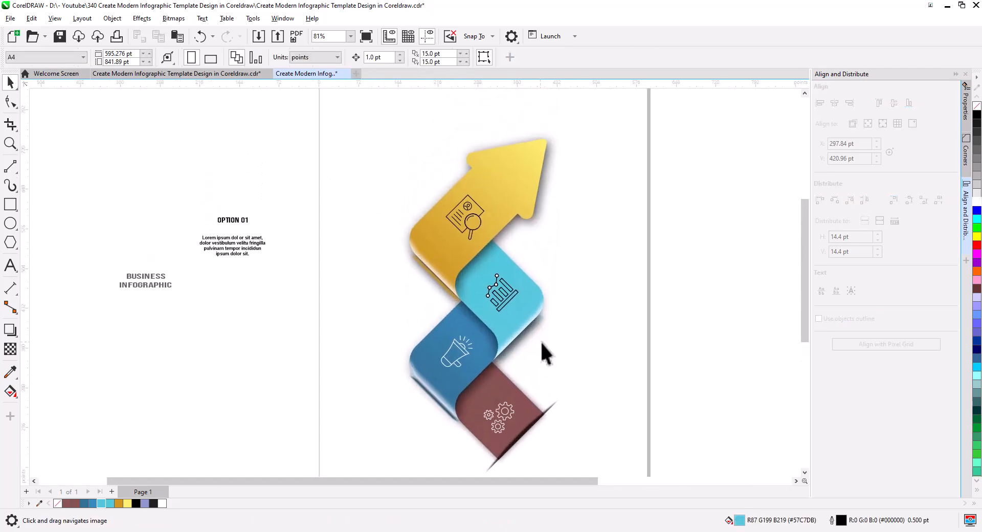
scroll(542, 323, "down", 2)
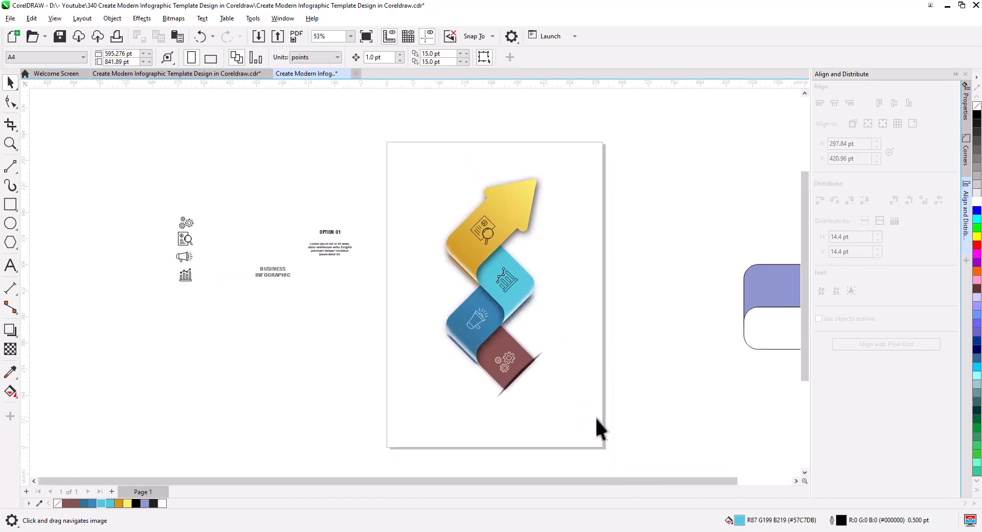
left_click_drag(603, 425, 434, 278)
left_click(211, 401)
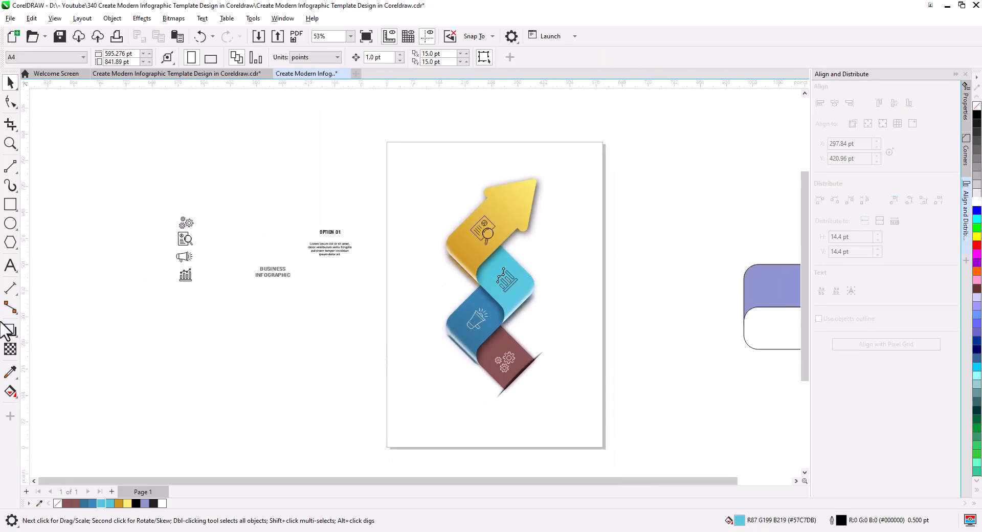
- Add a page-sized background rectangle behind the ribbon arrow and fill it with light grey #E6E6E6
double_click(10, 204)
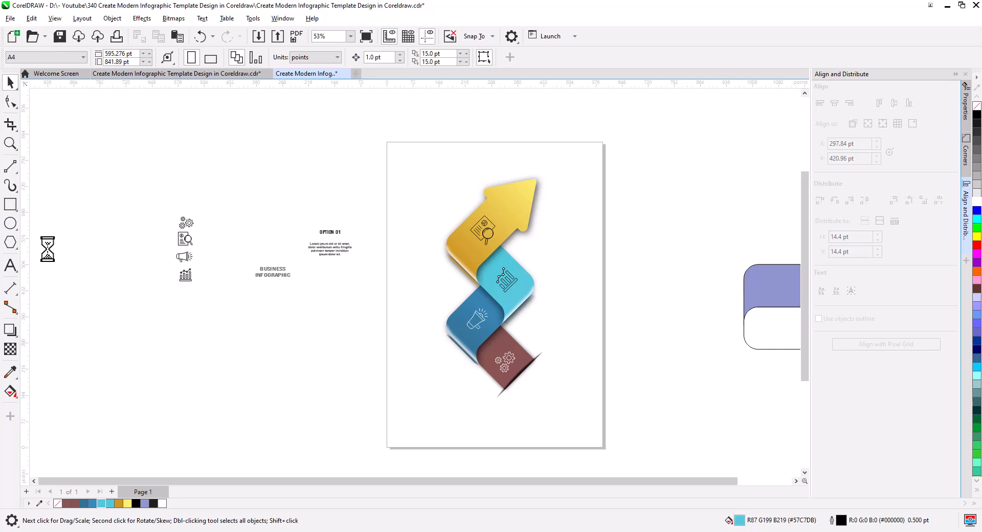
left_click(10, 82)
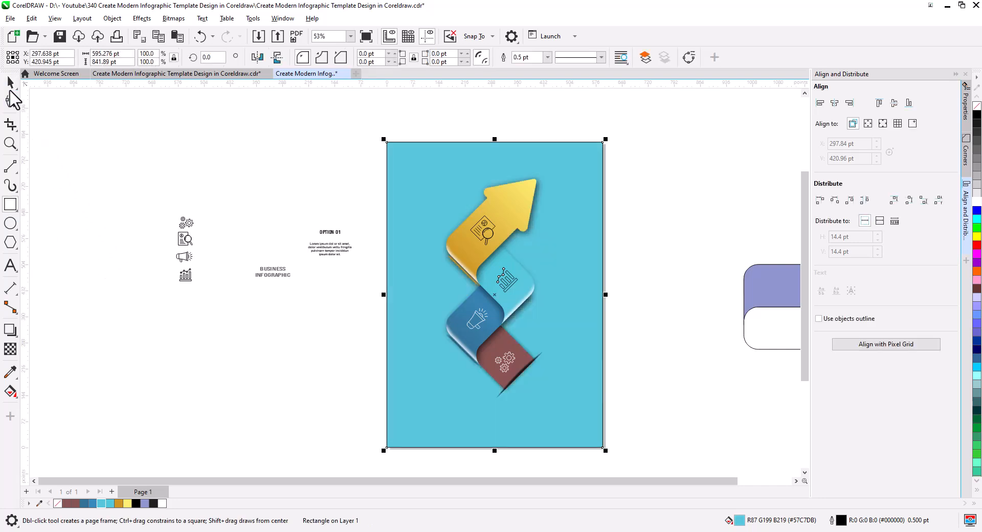
left_click(427, 419)
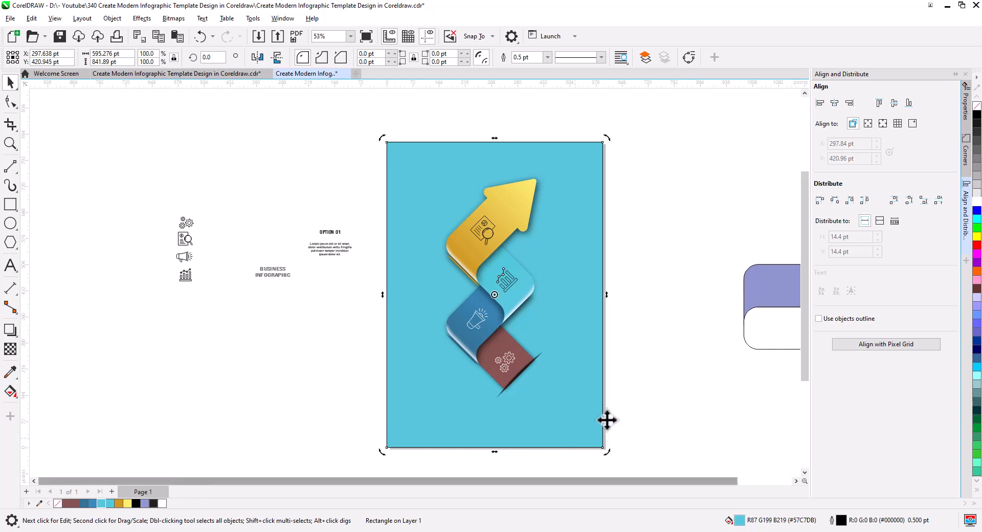
left_click(976, 196)
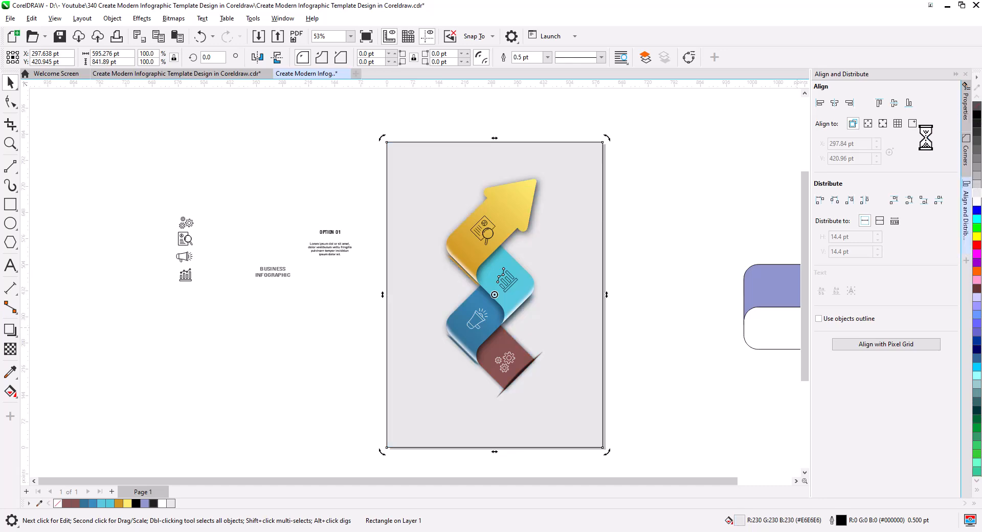
left_click(722, 239)
- Add the text "25 %" in bold 24 pt Arial beside the brown piece
scroll(508, 361, "up", 2)
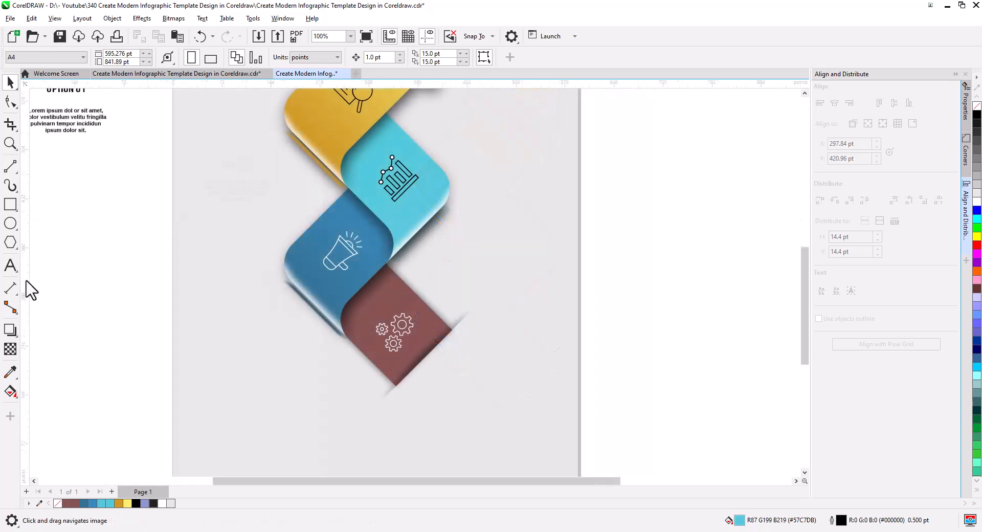
left_click(10, 266)
left_click(436, 279)
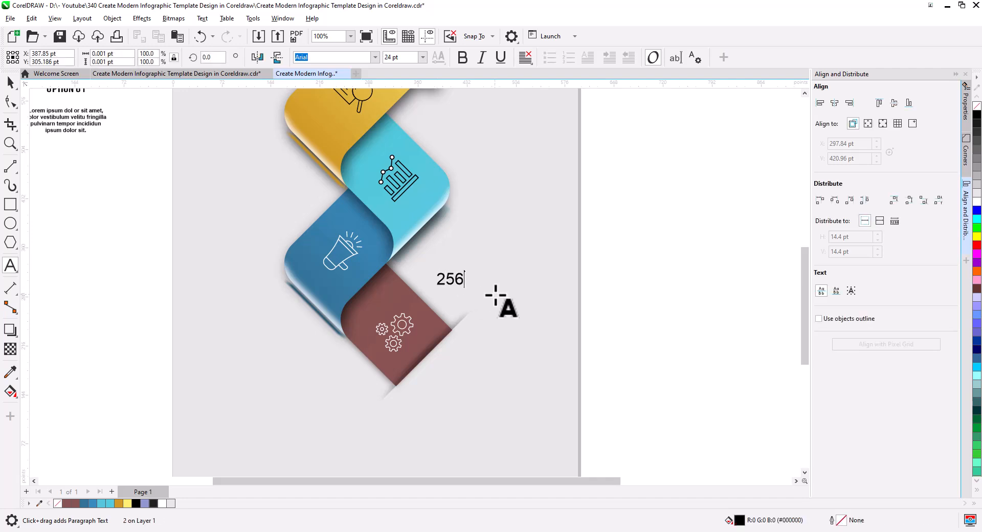
type("256")
key("BackSpace")
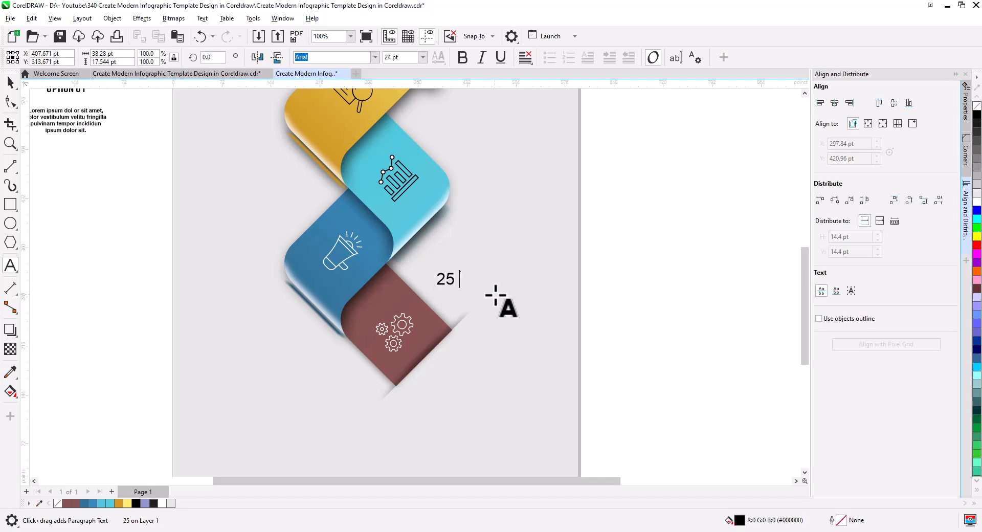
key("Escape")
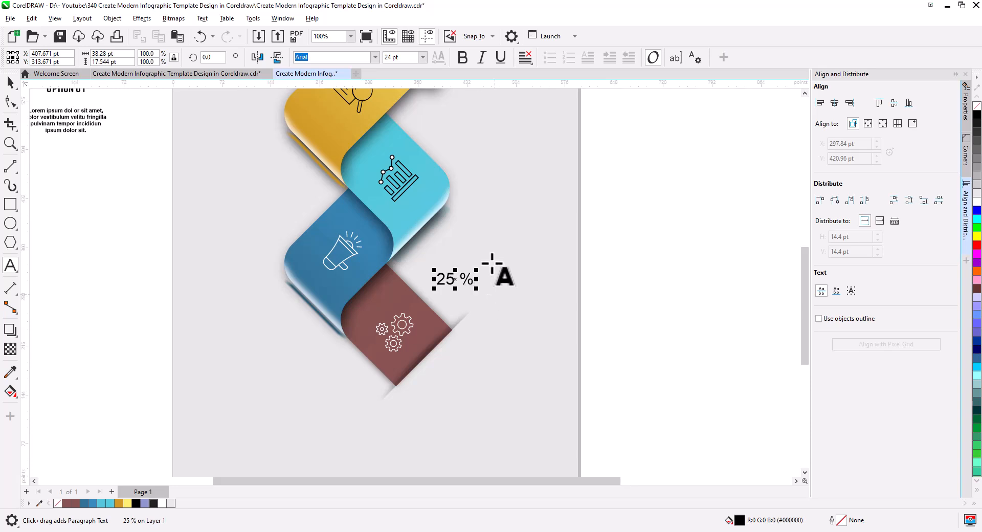
key("space")
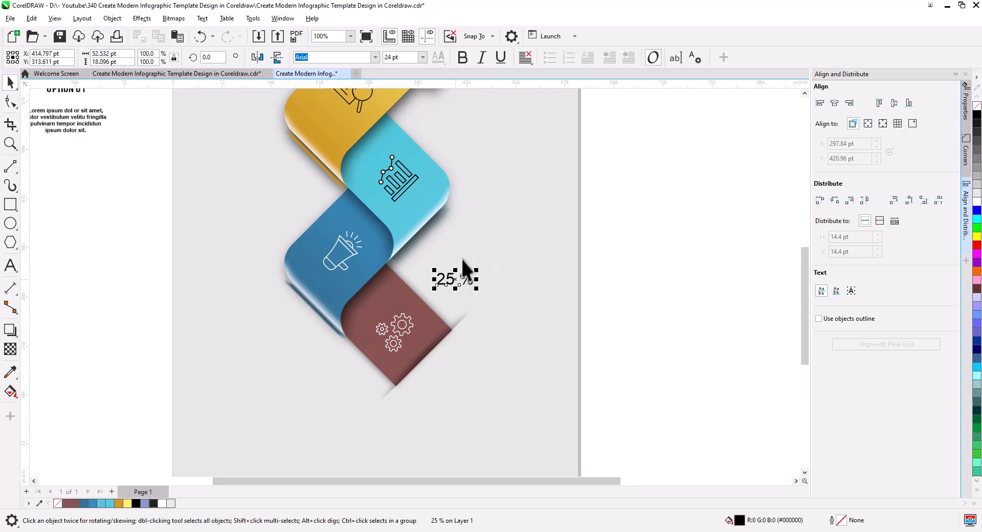
left_click(463, 57)
- Set the "25 %" text along the brown piece's upper edge, rotated to 315°, and fill it with brown #875453
left_click(450, 279)
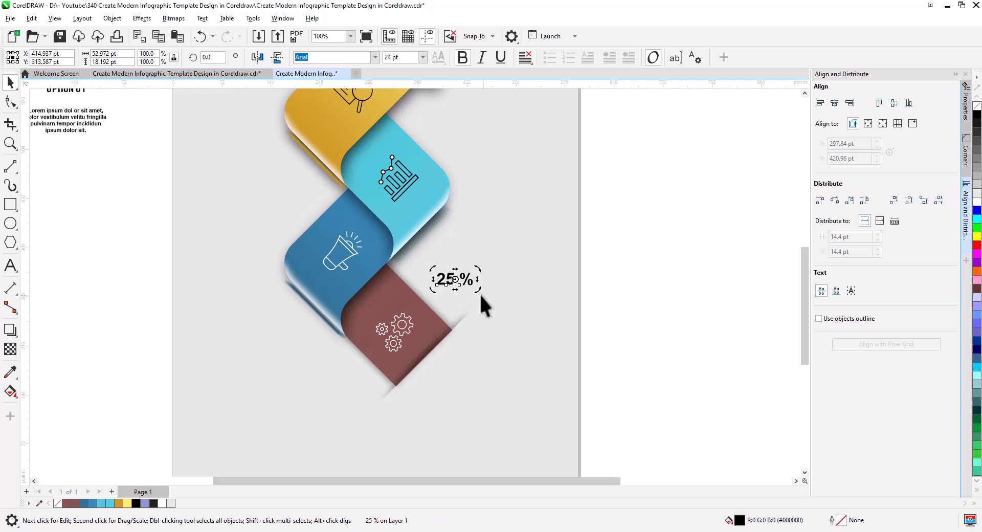
left_click_drag(475, 298, 463, 311)
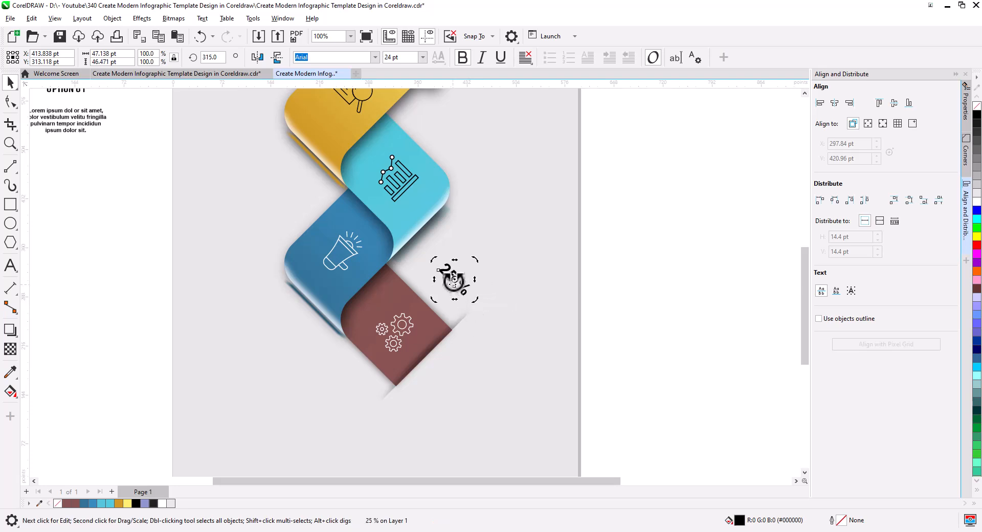
left_click(455, 278)
left_click_drag(454, 278, 430, 290)
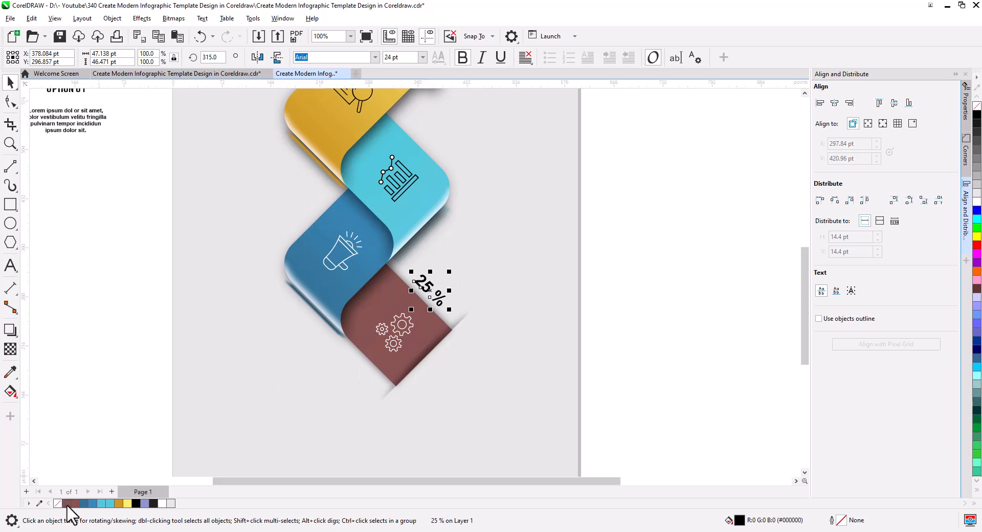
left_click(67, 504)
- Place a copy of the "25 %" text along the blue piece's upper edge, rotated to 45°, and fill it with blue #337295
left_click_drag(430, 288, 275, 209)
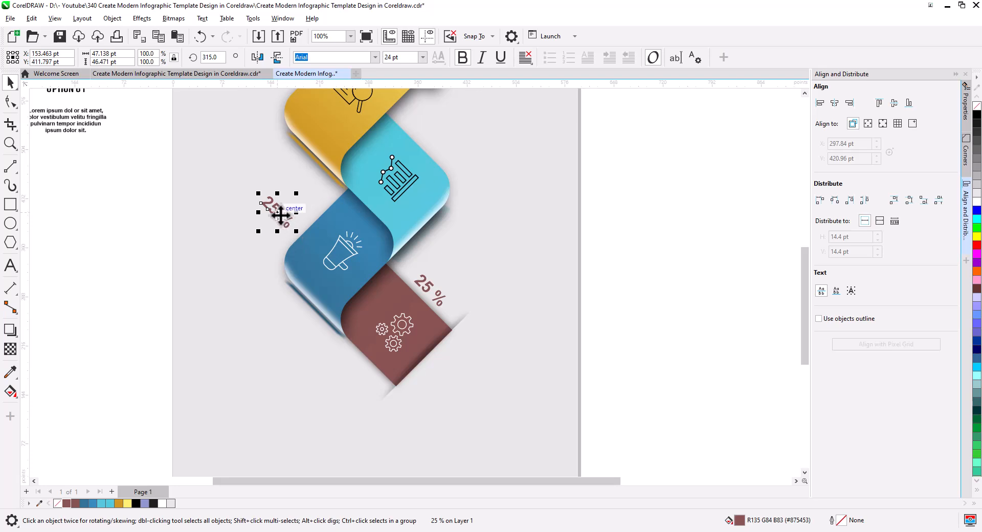
left_click(281, 215)
left_click_drag(299, 232, 301, 189)
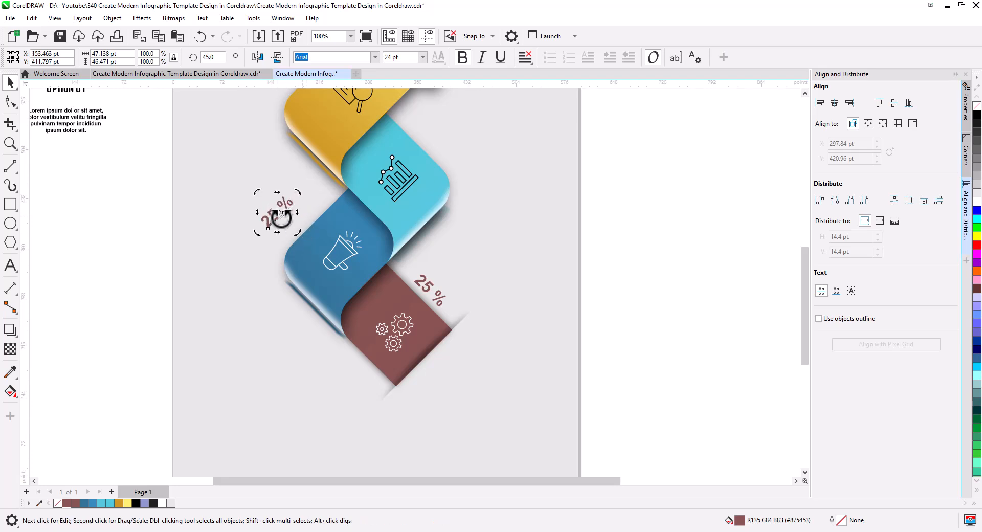
left_click_drag(273, 219, 295, 229)
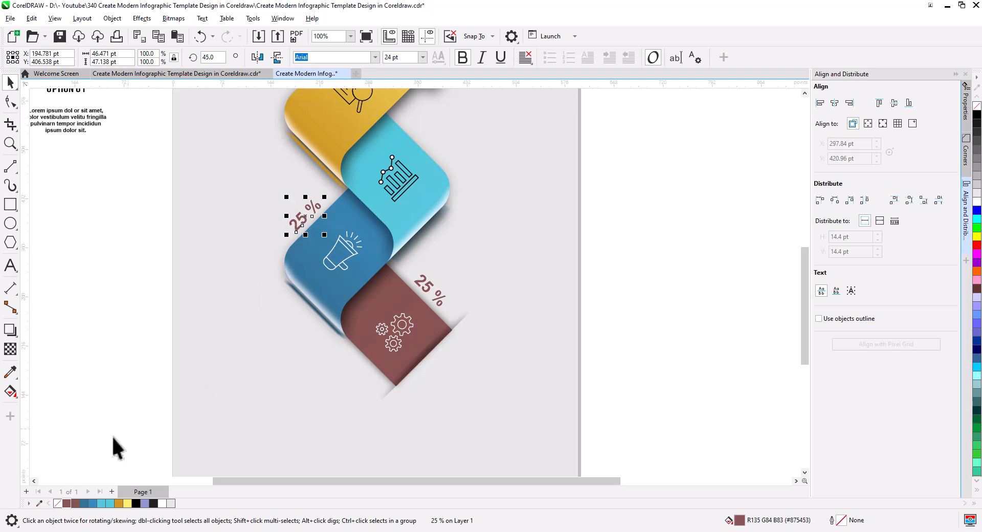
double_click(293, 224)
left_click(296, 225)
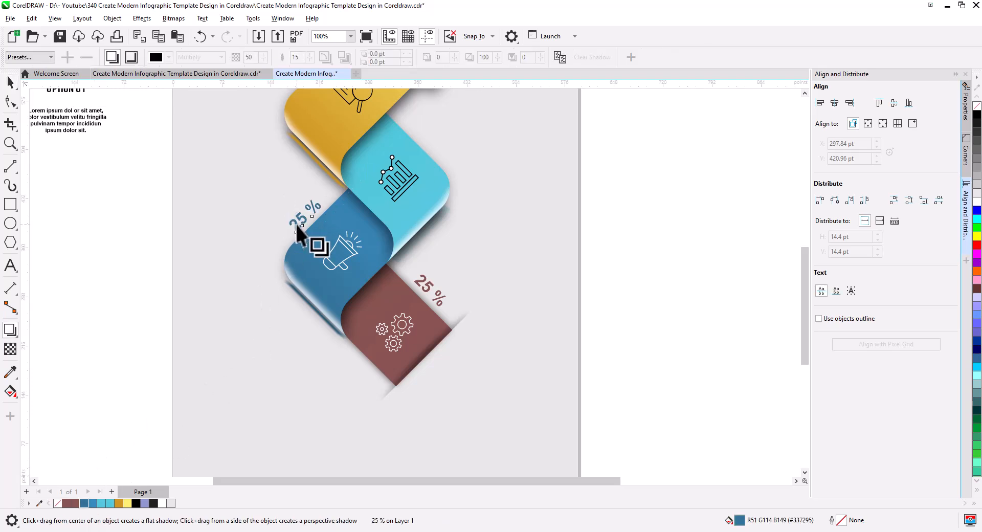
left_click(9, 83)
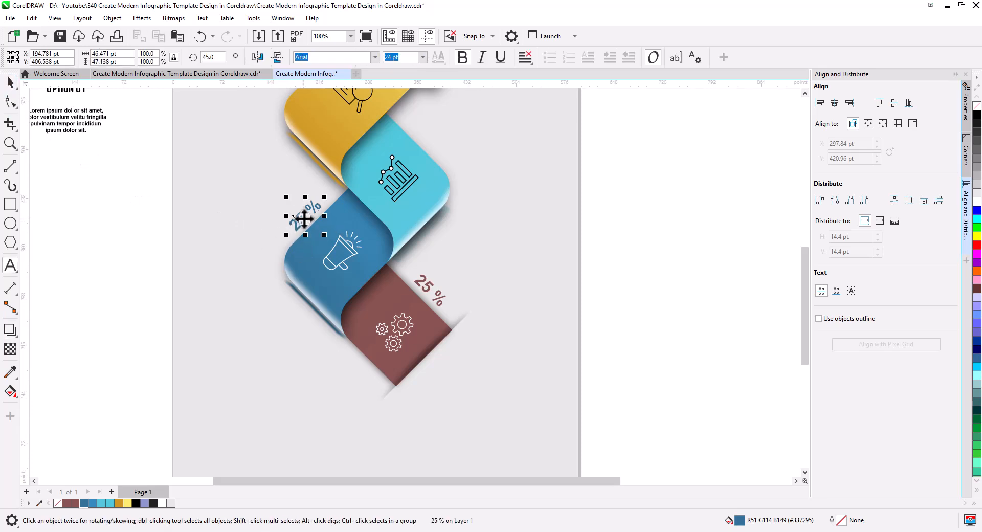
- Change the percentage text beside the blue piece to "50 %"
left_click_drag(304, 220, 303, 221)
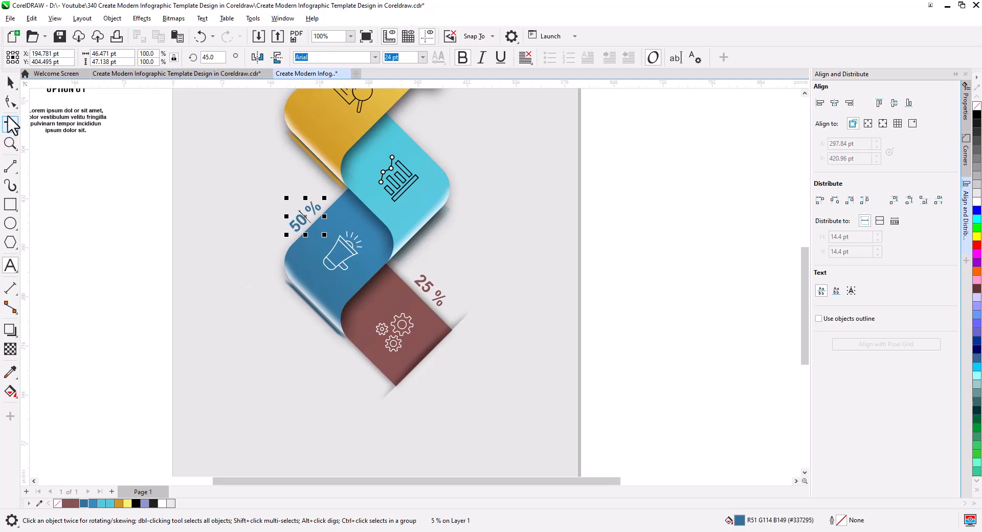
left_click_drag(219, 236, 172, 361)
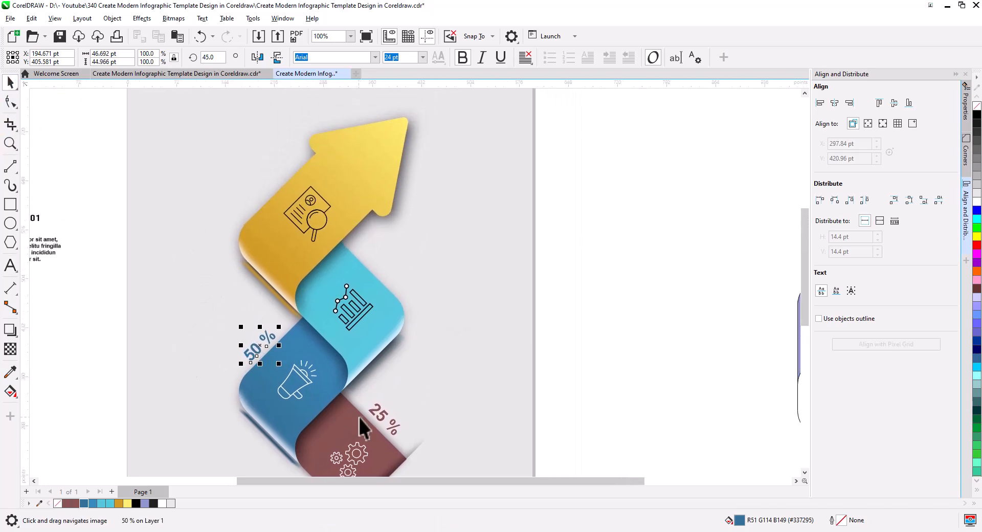
- Place a copy of the "25 %" text along the cyan piece's upper edge, fill it with cyan #57C7DB and change it to "75 %"
left_click_drag(381, 416, 387, 271)
left_click(413, 294)
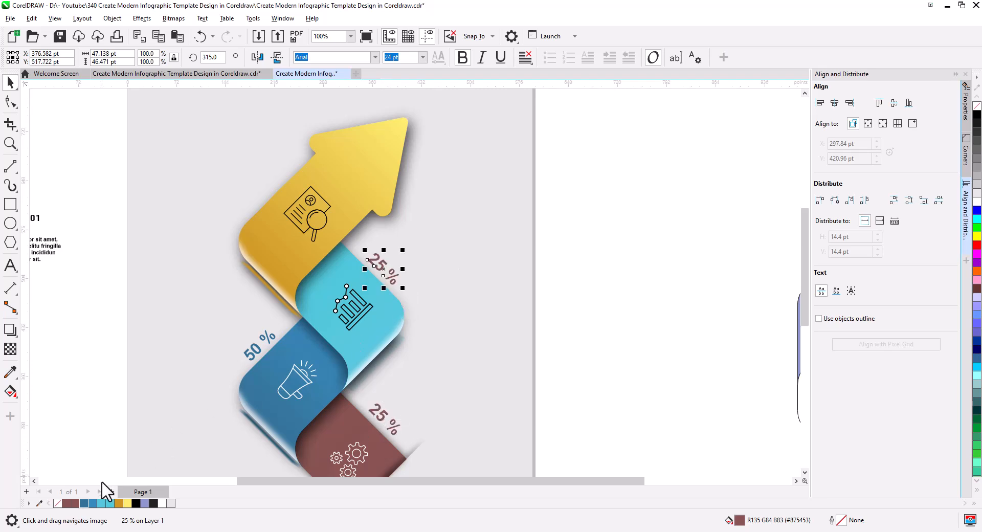
left_click(101, 503)
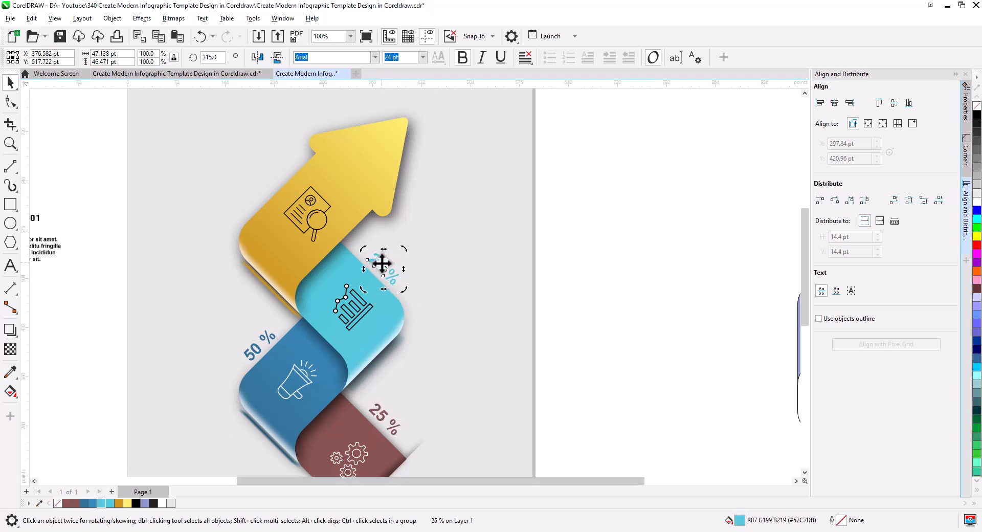
double_click(381, 264)
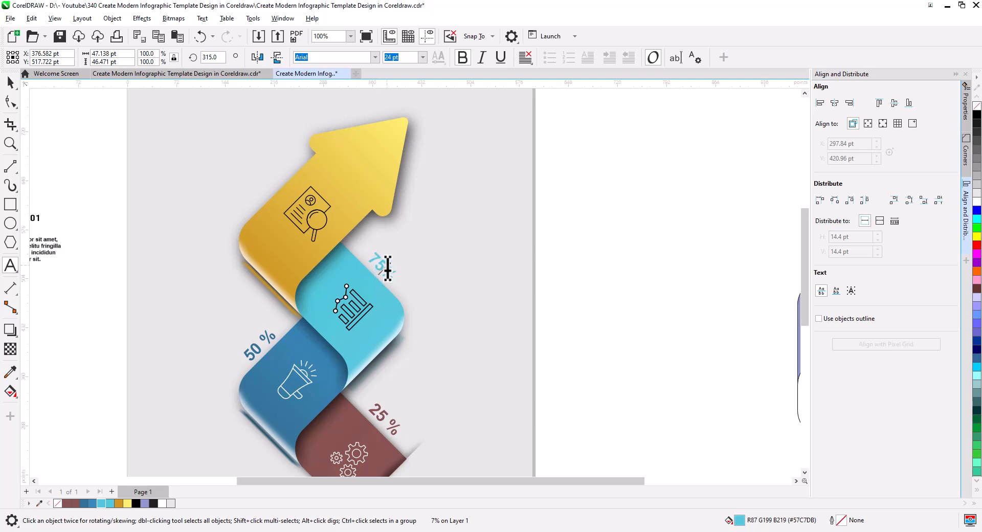
type("75")
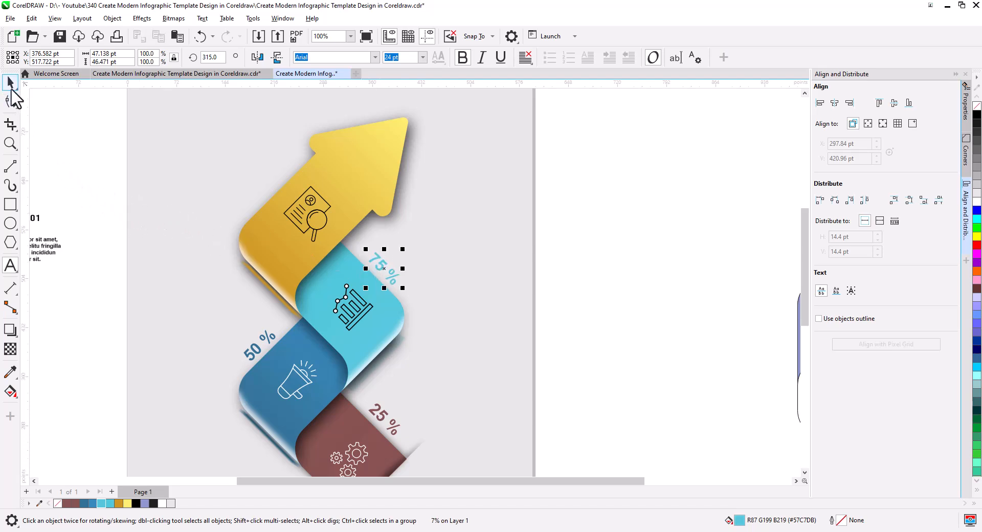
- Place a copy of the "50 %" text along the yellow piece's upper edge, change it to "100 %" and fill it with gold #CD9621
left_click_drag(261, 338, 263, 189)
right_click(263, 178)
double_click(258, 193)
type("100")
left_click(119, 502)
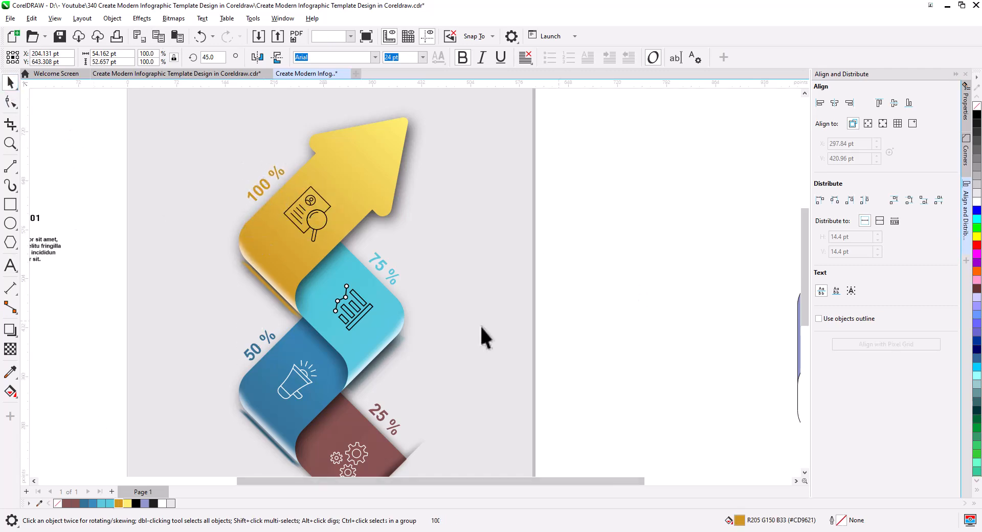
- Move the "OPTION 01" heading and its Lorem ipsum paragraph onto the background beside the yellow piece
left_click(480, 324)
scroll(461, 353, "down", 1)
left_click_drag(459, 358, 459, 300)
left_click_drag(173, 204, 172, 212)
left_click(179, 223, "shift")
left_click_drag(284, 201, 282, 201)
scroll(295, 205, "up", 2)
key("Escape")
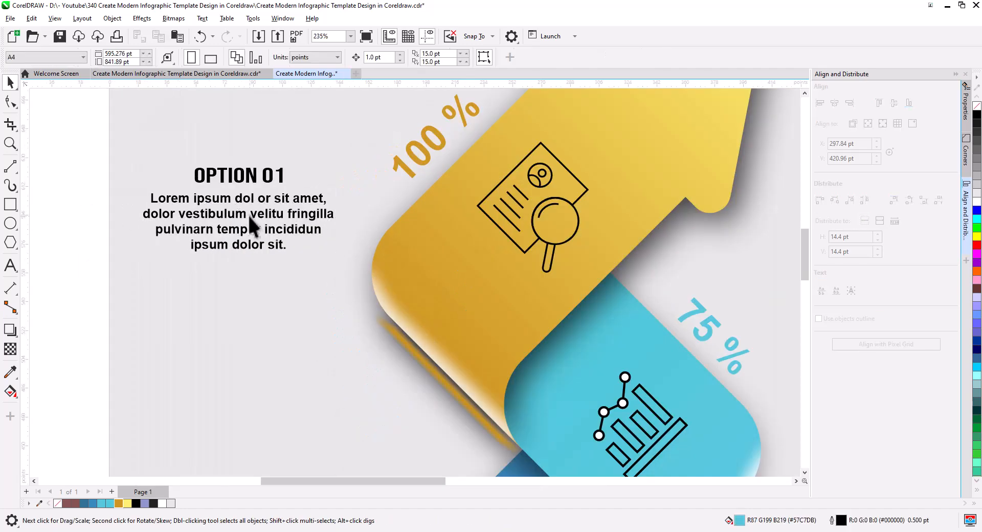
- Enlarge the number "01" in the option heading to 24 pt and fill it with gold #CD9621
double_click(284, 179)
left_click(422, 57)
left_click(409, 171)
left_click(119, 502)
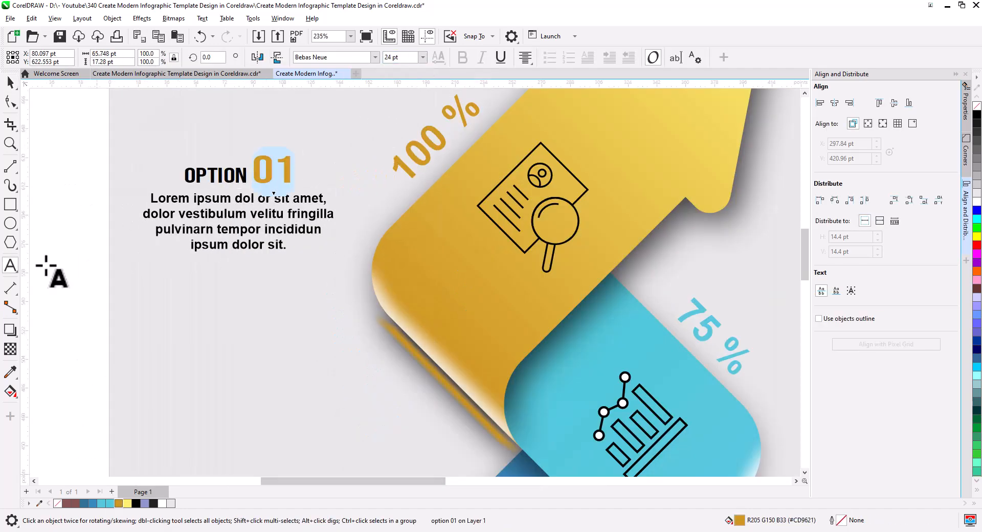
left_click(10, 82)
left_click(211, 279)
- Draw a circle about 9.6 pt in diameter near the yellow piece and duplicate it into an evenly spaced row of three
key("F7")
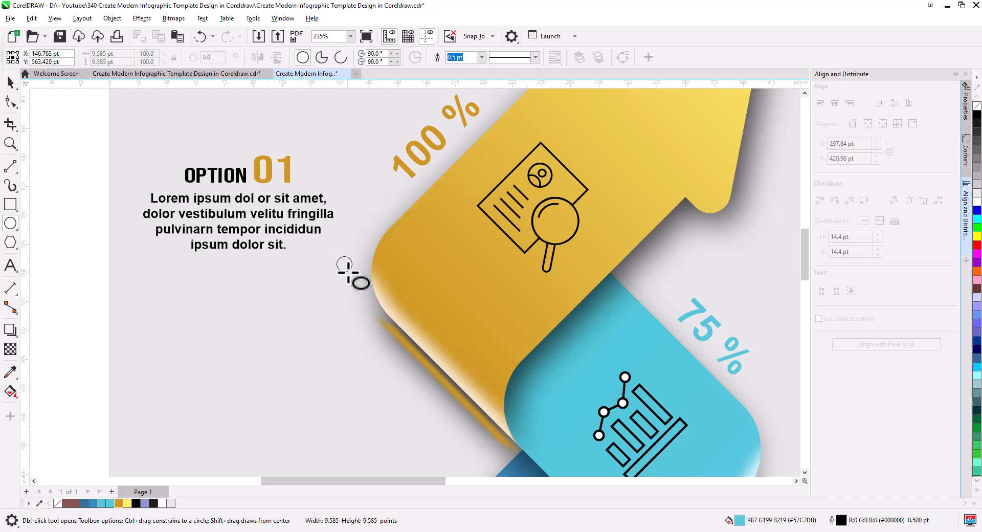
mouse_move(344, 264)
left_mouse_down()
mouse_move(352, 271)
mouse_move(325, 265)
left_mouse_up()
left_click(342, 289)
key("ctrl+r")
left_click_drag(375, 287, 279, 250)
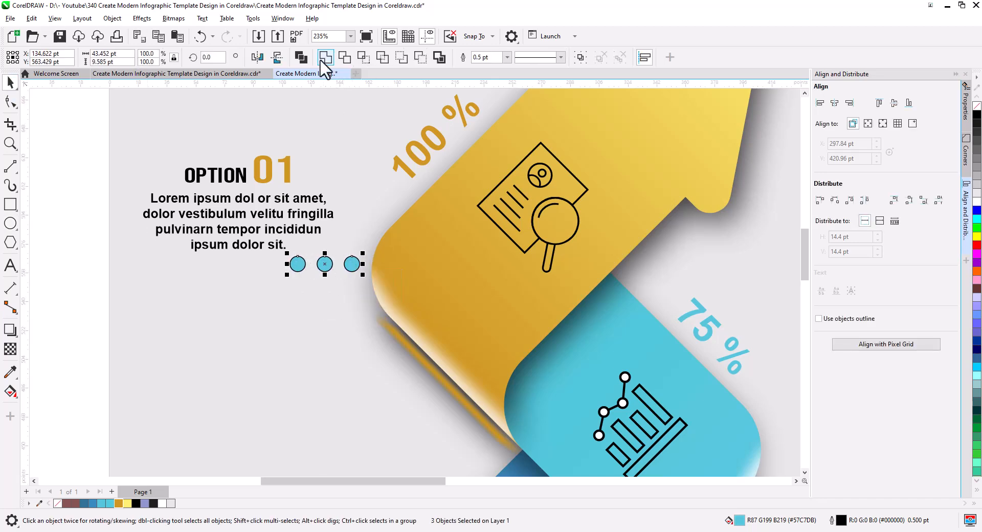
- Weld the three circles into one object, fill it with grey #808080 and remove its outline
left_click(323, 59)
left_click(976, 184)
left_click(976, 158)
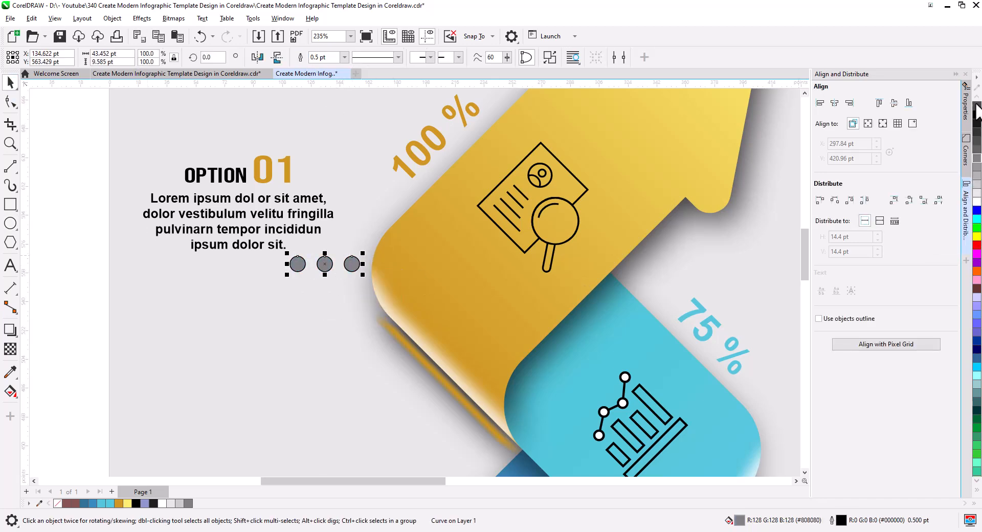
right_click(976, 105)
key("Escape")
- Place the grey dots between the option 01 text and the yellow piece, and copy the text with its dots beside the blue piece
scroll(338, 292, "down", 2)
left_click(290, 343)
left_click_drag(287, 333, 339, 254)
key("Escape")
left_click_drag(334, 307, 278, 278)
left_click_drag(321, 221, 306, 366)
- Place copies of the grey dots beside the outer edges of the cyan and brown pieces
left_click(517, 312)
left_click(323, 388)
left_click_drag(346, 393, 304, 339)
left_click_drag(265, 306, 463, 365)
left_click(481, 388)
- Place copies of the option heading and paragraph next to the dots of the cyan and brown pieces
left_click_drag(629, 357, 651, 411)
left_click_drag(158, 174, 277, 244)
left_click_drag(233, 219, 535, 291)
left_click(248, 388)
left_click_drag(232, 366, 540, 424)
left_click(558, 446)
left_click(699, 413)
- Change the option number beside the cyan piece to "02" and fill the number with cyan #57C7DB
double_click(552, 276)
type("2")
double_click(546, 280)
left_click(110, 502)
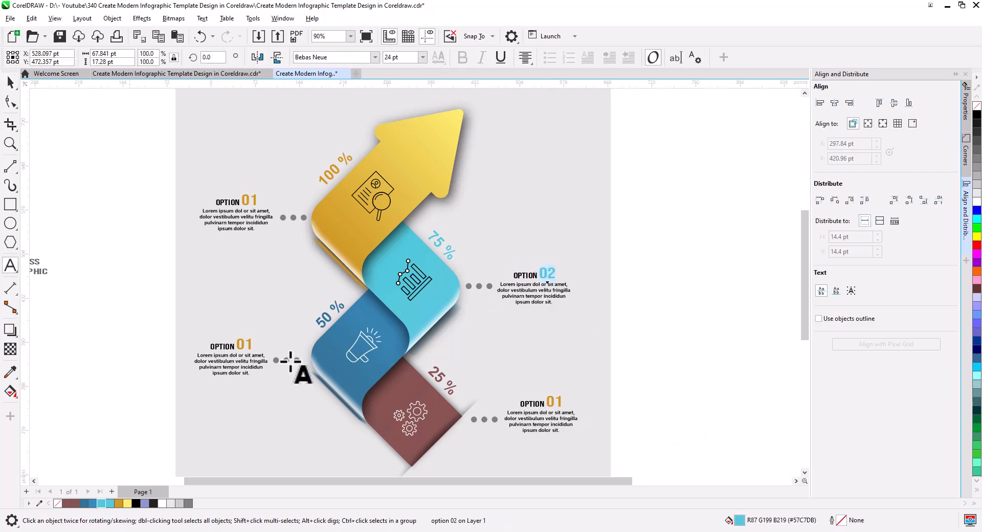
- Change the option number beside the blue piece to "03" and fill the number with the piece's blue
left_click_drag(245, 344, 257, 344)
type("3")
double_click(244, 344)
left_click(84, 503)
- Change the option number beside the brown piece to "04" and fill the number with brown #875453
left_click_drag(554, 403, 562, 403)
type("4")
double_click(557, 402)
left_click(67, 503)
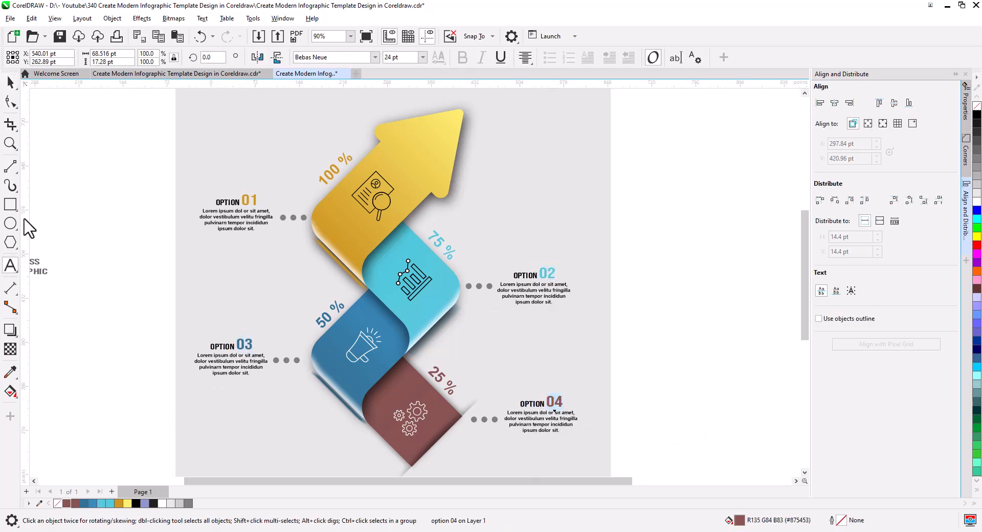
left_click(11, 82)
key("Escape")
- Place an enlarged copy of the "BUSINESS INFOGRAPHIC" title below the ribbon arrow, centred horizontally on the background rectangle
scroll(442, 321, "down", 2)
left_click_drag(471, 367, 465, 344)
left_click_drag(128, 259, 523, 353)
left_click(446, 311)
left_click(527, 354, "shift")
key("c")
left_click(603, 369)
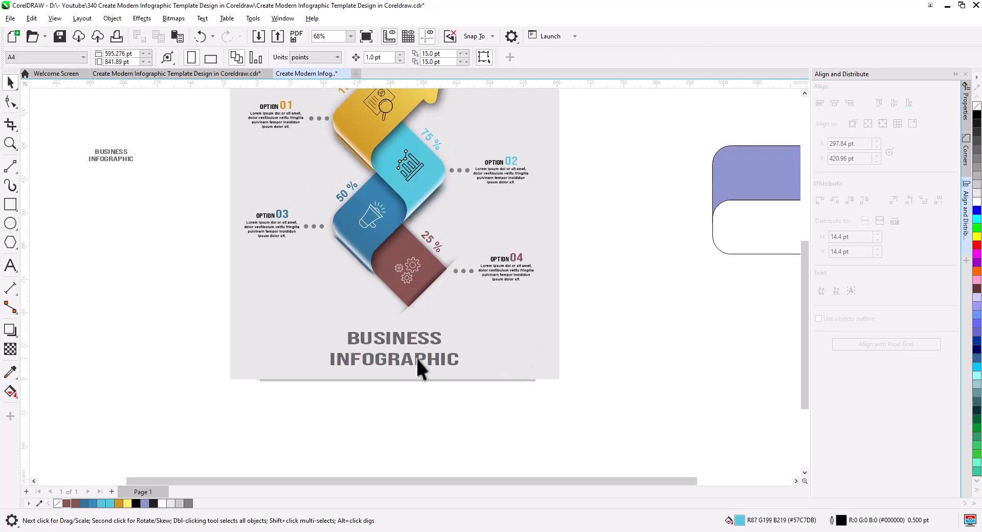
left_click(415, 357)
key("Escape")
scroll(566, 358, "down", 1)
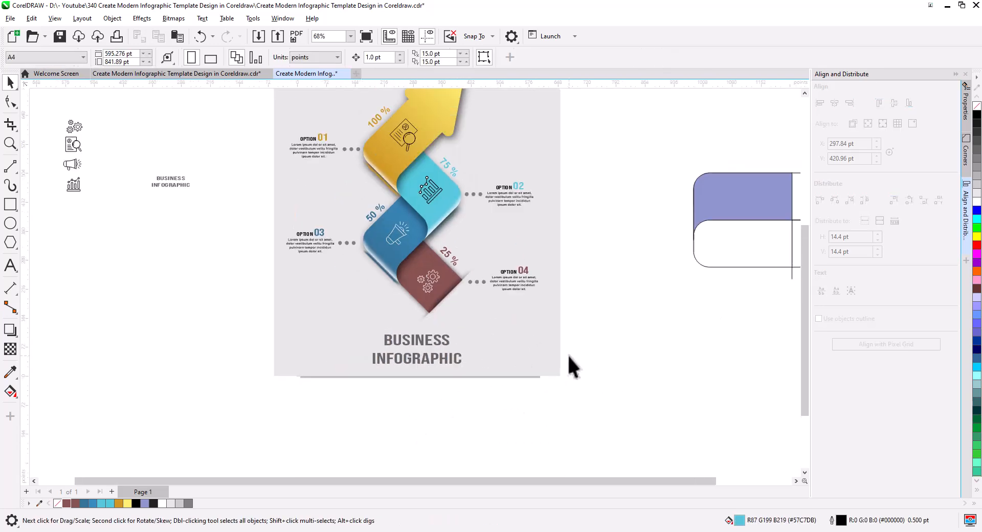